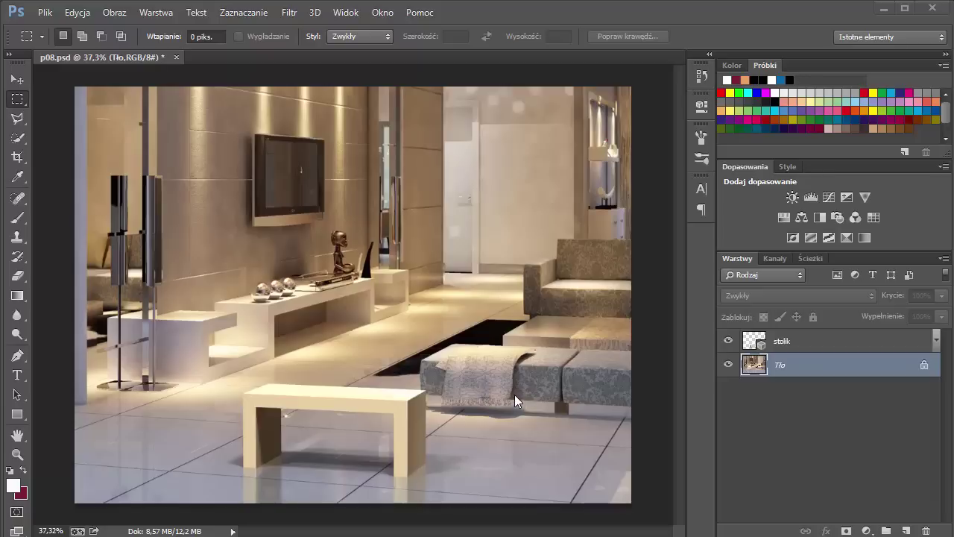
# - Compare the photo without the bench, then hide and delete the old stolik bench layer
pyautogui.click(728, 342)
pyautogui.click(729, 341)
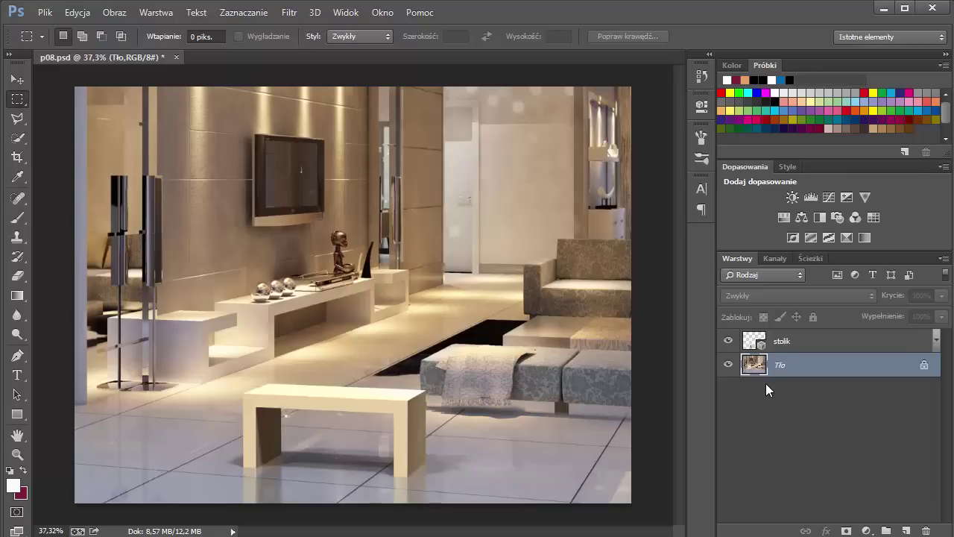
pyautogui.click(729, 341)
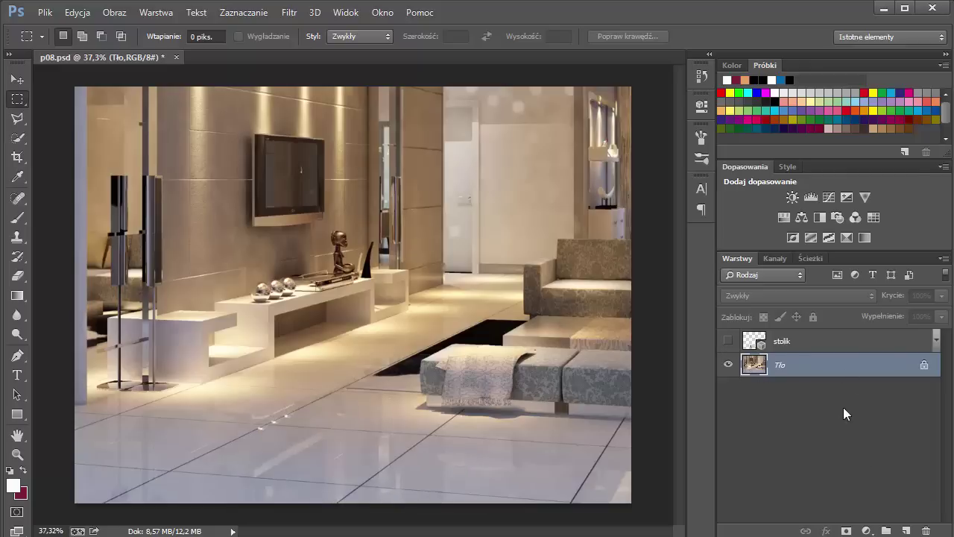
pyautogui.moveTo(862, 340); pyautogui.dragTo(925, 528)
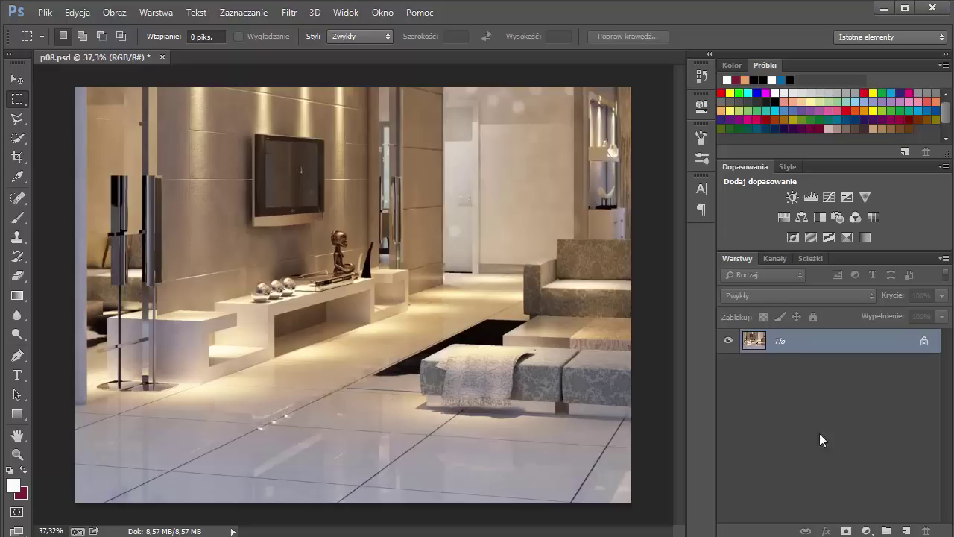
# - Add a new empty layer named 'stolik' and marquee a long thin tabletop strip
pyautogui.click(906, 530)
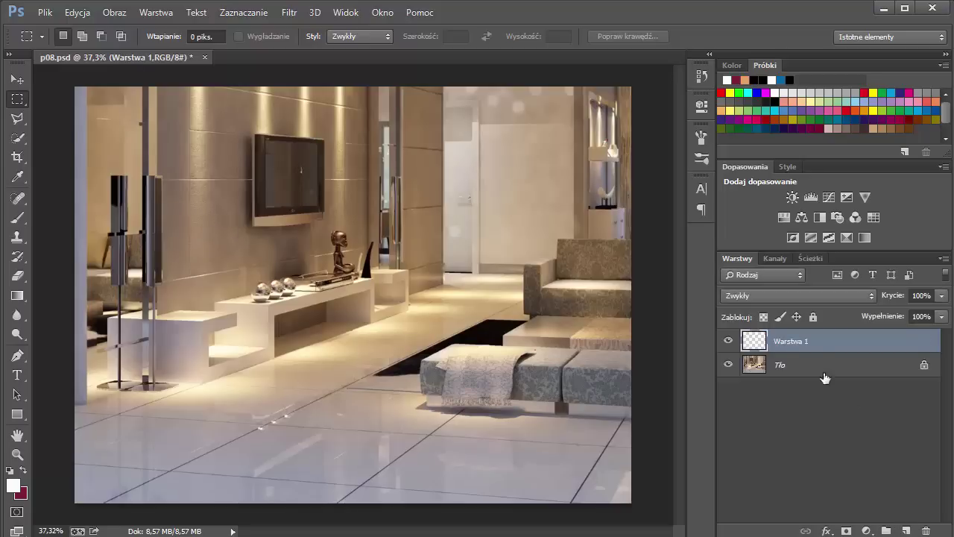
pyautogui.doubleClick(790, 342)
pyautogui.write('stolik')
pyautogui.press('Return')
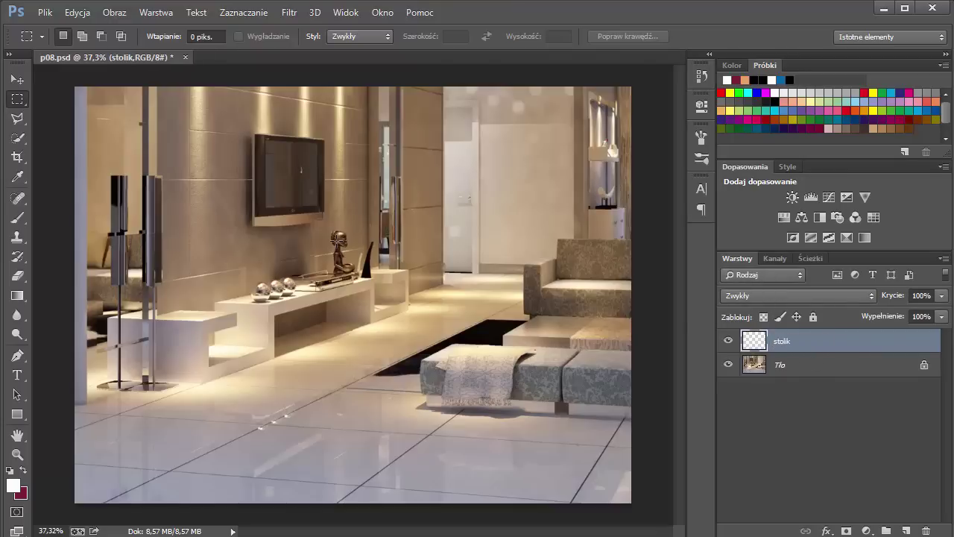
pyautogui.moveTo(153, 156); pyautogui.dragTo(575, 191)
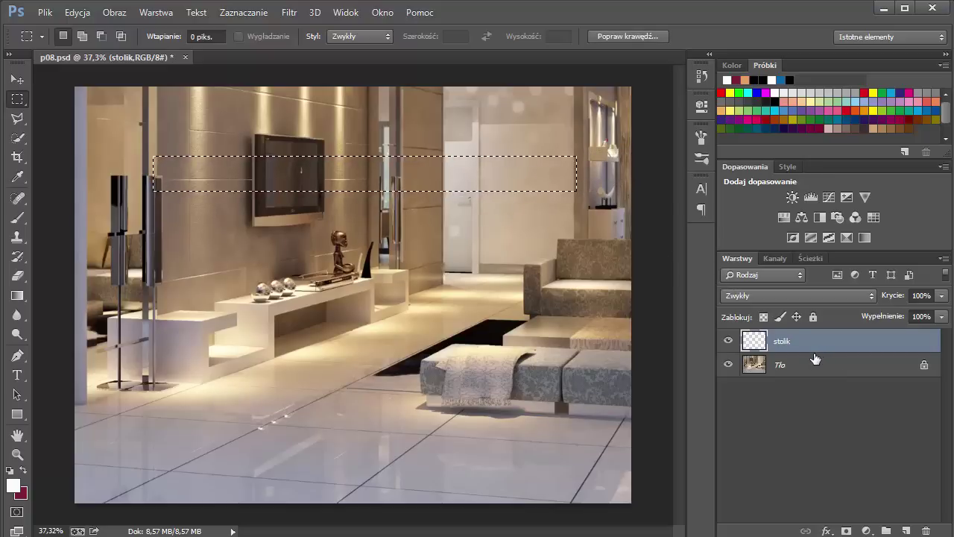
# - Fill the tabletop strip with white
pyautogui.hotkey('shift', 'F5')
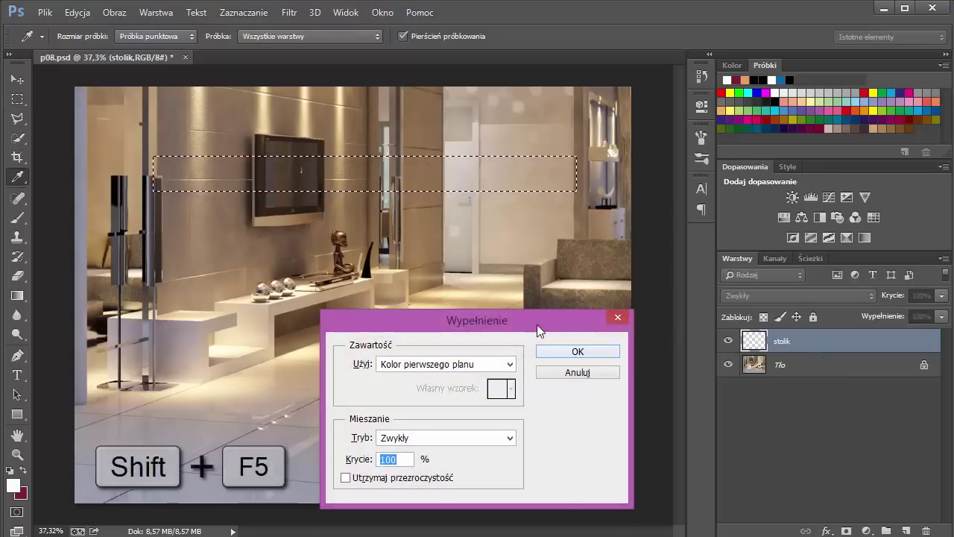
pyautogui.moveTo(536, 320); pyautogui.dragTo(515, 272)
pyautogui.click(561, 304)
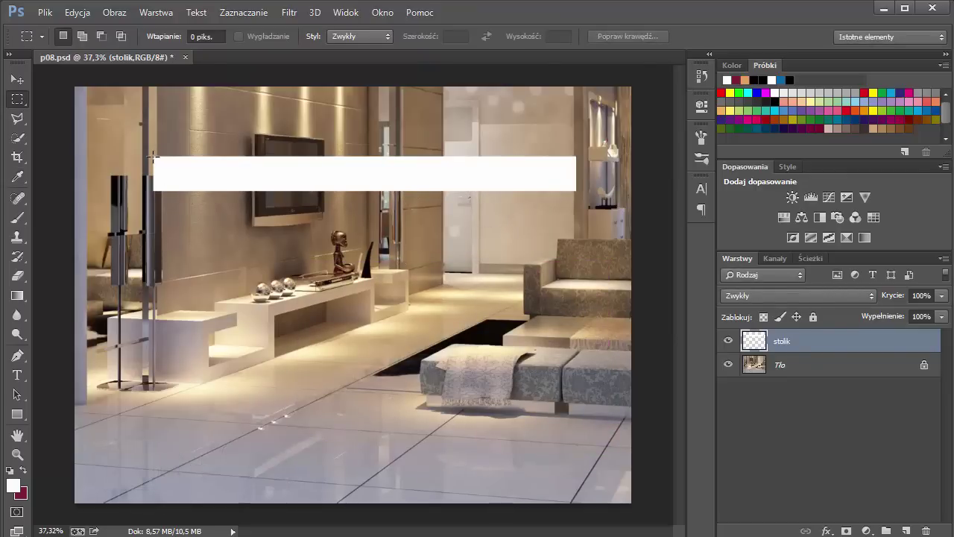
# - Add white left and right legs under the tabletop's ends, then deselect
pyautogui.moveTo(153, 156); pyautogui.dragTo(190, 358)
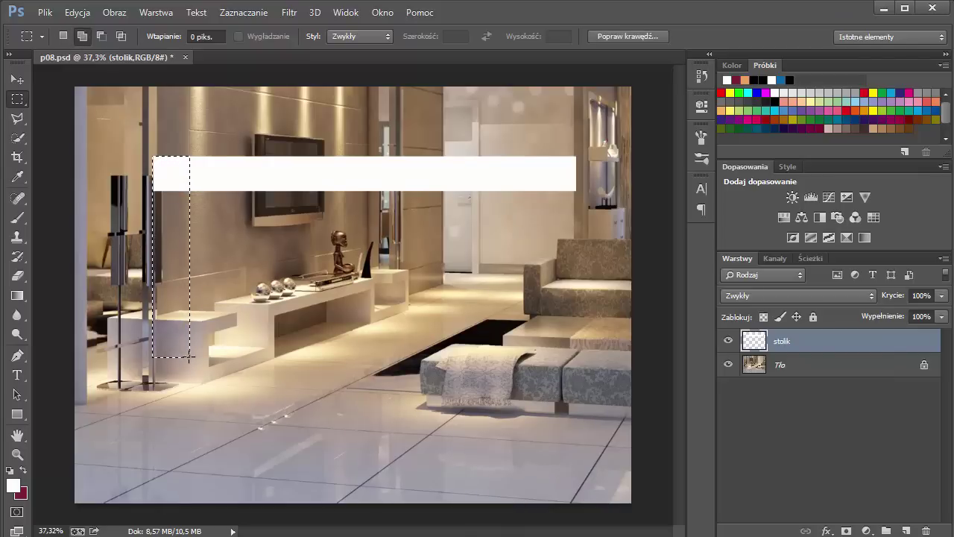
pyautogui.hotkey('shift', 'F5')
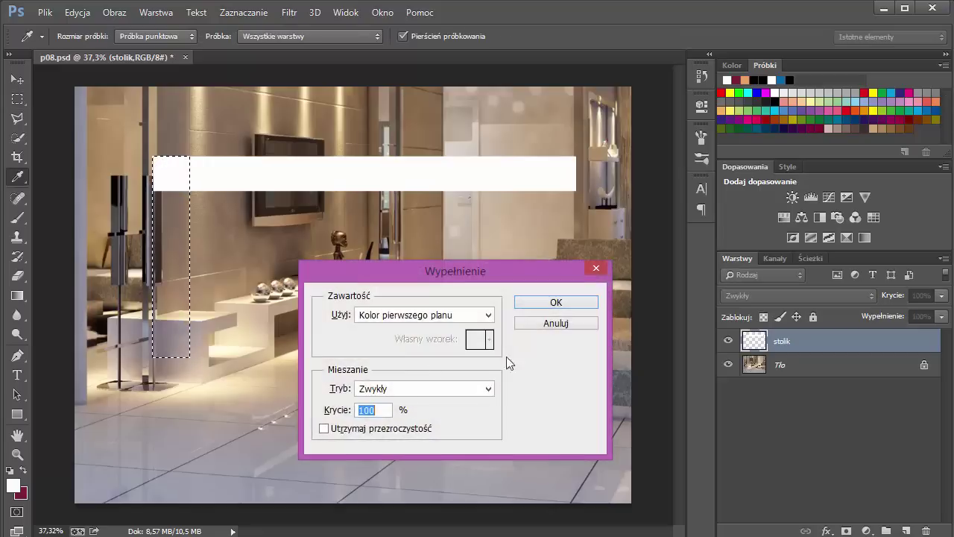
pyautogui.click(555, 302)
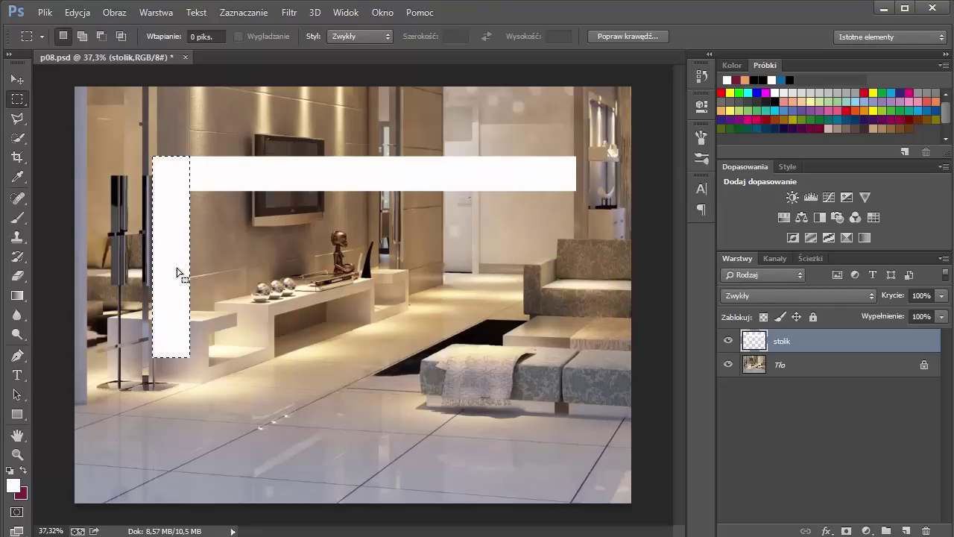
pyautogui.moveTo(177, 273)
pyautogui.mouseDown()
pyautogui.moveTo(383, 277)
pyautogui.moveTo(570, 295)
pyautogui.moveTo(561, 302)
pyautogui.mouseUp()
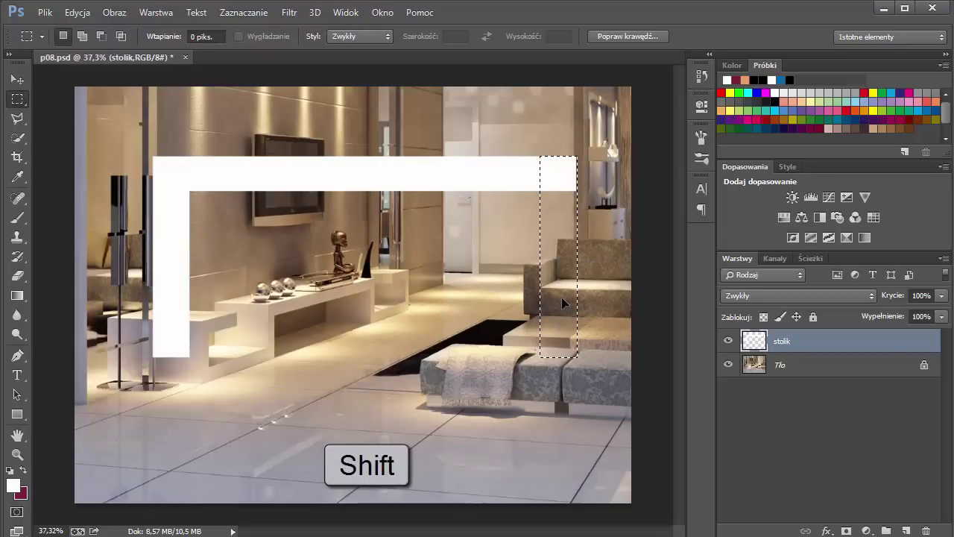
pyautogui.hotkey('shift', 'F5')
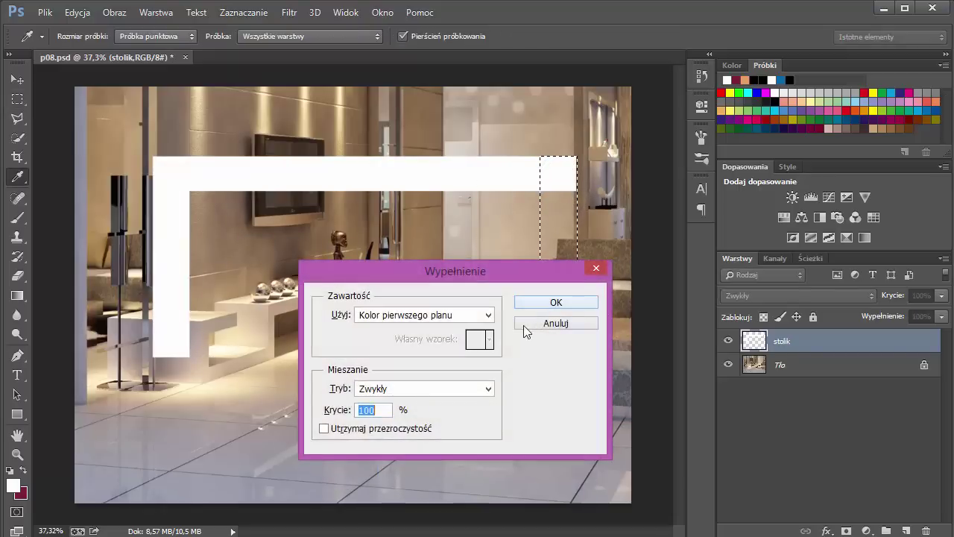
pyautogui.click(556, 302)
pyautogui.hotkey('ctrl', 'd')
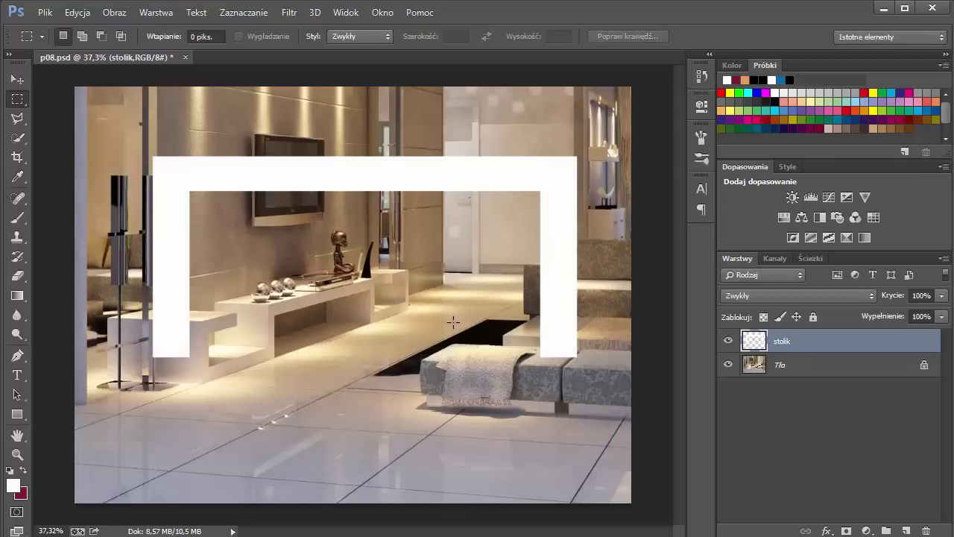
# - Scale the white table shape to about half size and set it on the floor at lower left
pyautogui.press('v')
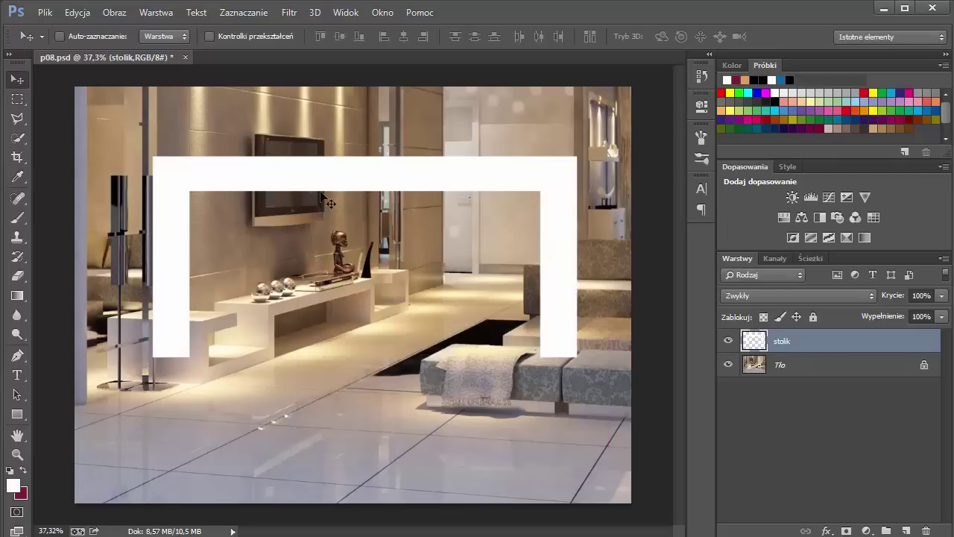
pyautogui.moveTo(320, 193)
pyautogui.mouseDown()
pyautogui.moveTo(295, 276)
pyautogui.moveTo(340, 237)
pyautogui.mouseUp()
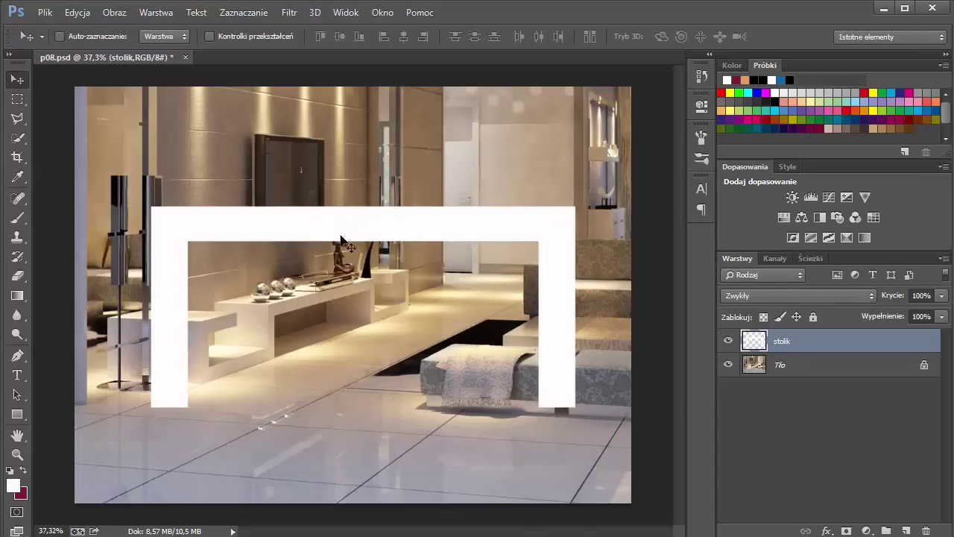
pyautogui.hotkey('ctrl', 't')
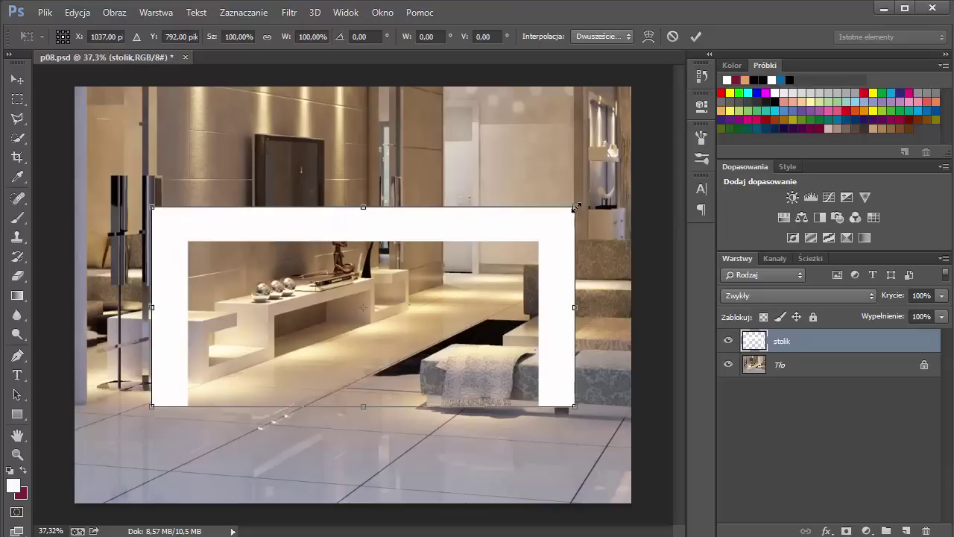
pyautogui.moveTo(575, 208)
pyautogui.mouseDown()
pyautogui.moveTo(440, 302)
pyautogui.moveTo(392, 296)
pyautogui.moveTo(365, 337)
pyautogui.moveTo(319, 334)
pyautogui.moveTo(365, 395)
pyautogui.moveTo(387, 383)
pyautogui.moveTo(362, 405)
pyautogui.mouseUp()
pyautogui.press('Return')
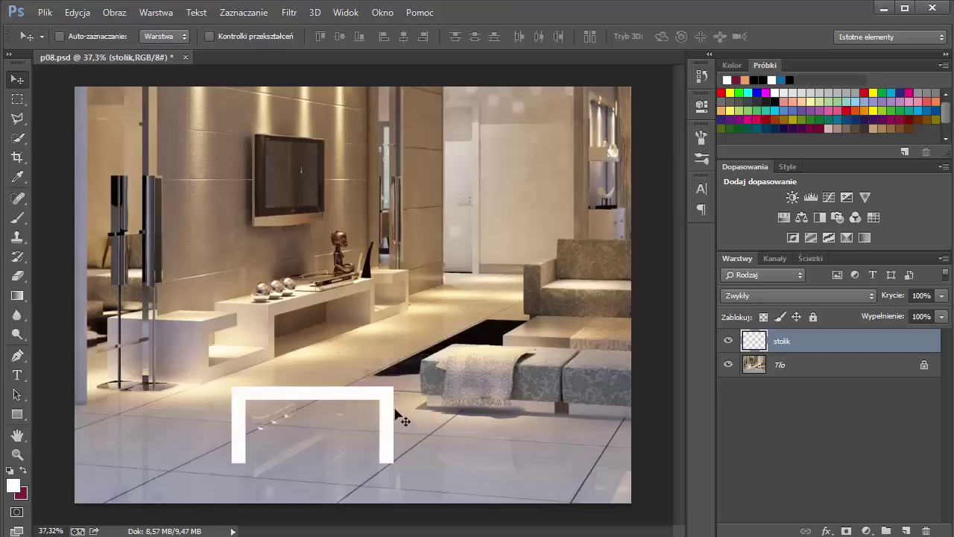
pyautogui.moveTo(384, 407); pyautogui.dragTo(380, 409)
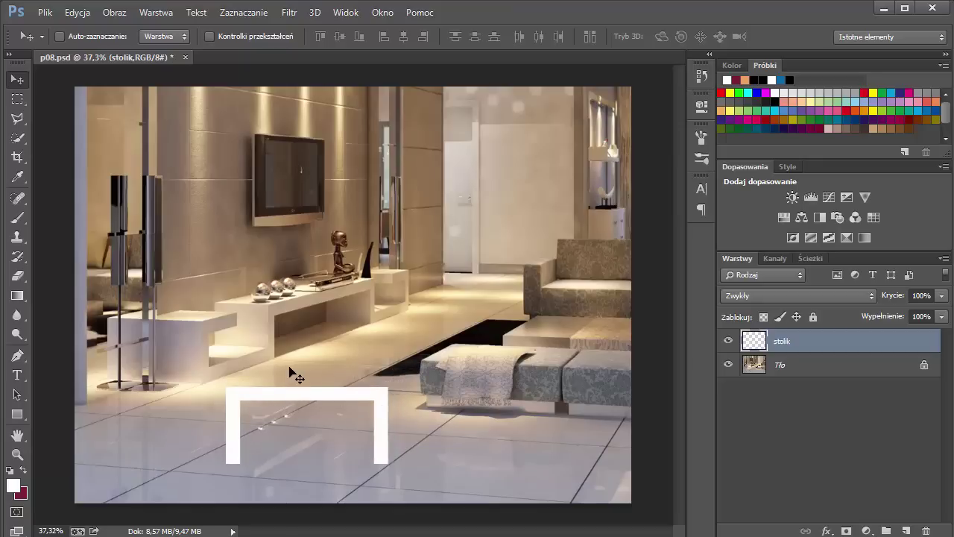
pyautogui.click(873, 38)
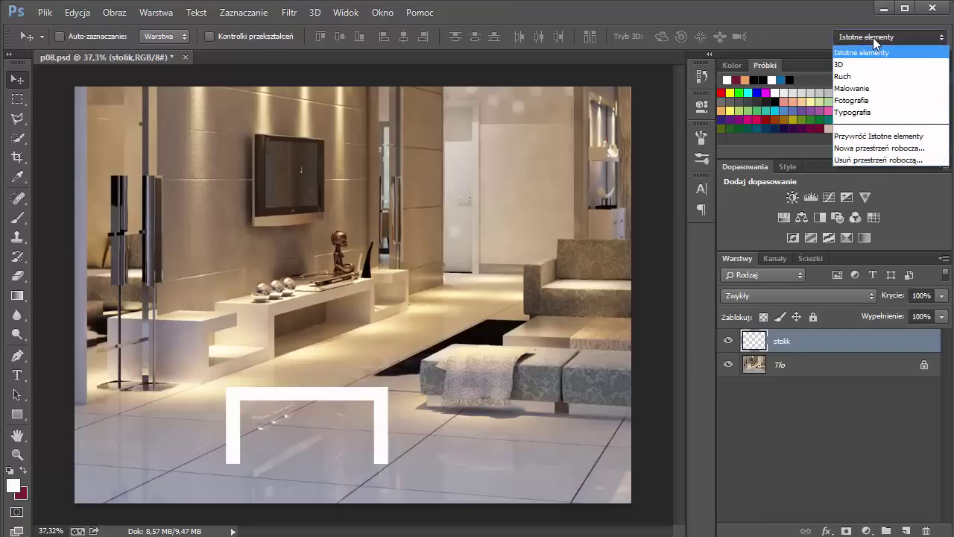
# - Switch to the 3D workspace and create a 3D Extrusion from the stolik table layer
pyautogui.click(848, 67)
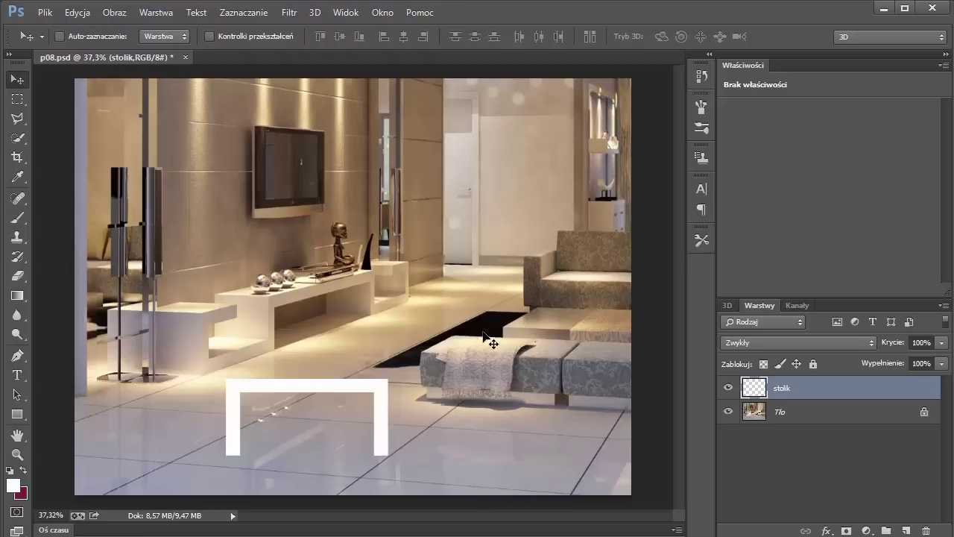
pyautogui.click(728, 305)
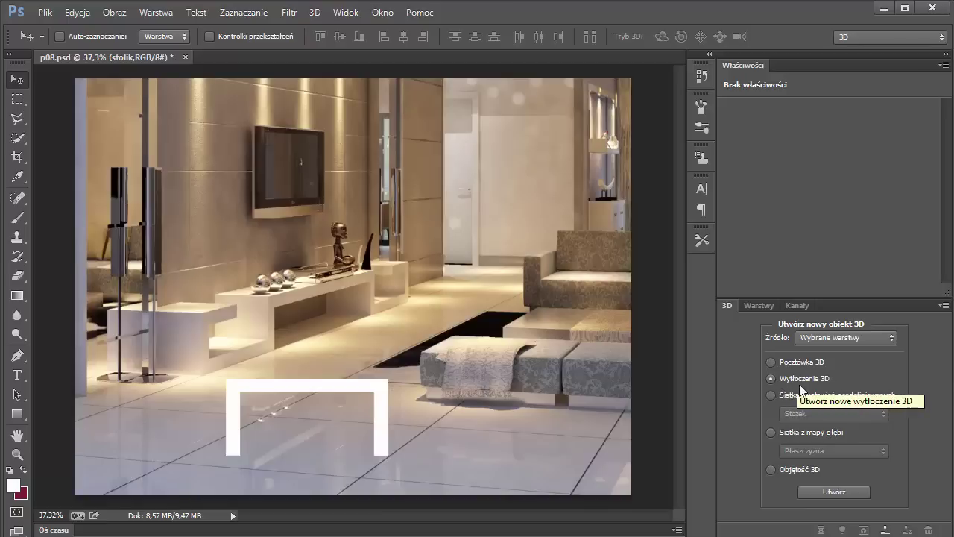
pyautogui.click(839, 493)
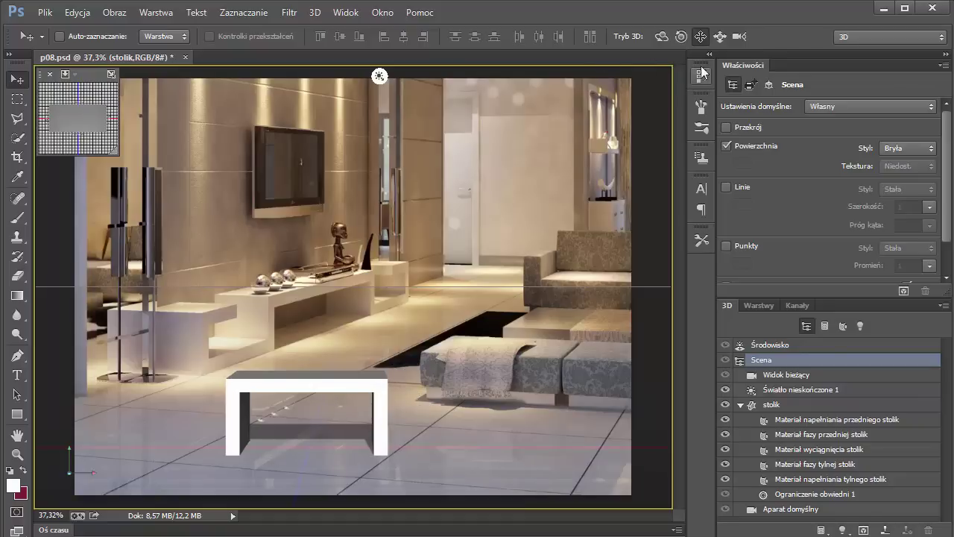
# - Rotate and tilt the extruded table until it stands in the room's perspective
pyautogui.click(663, 36)
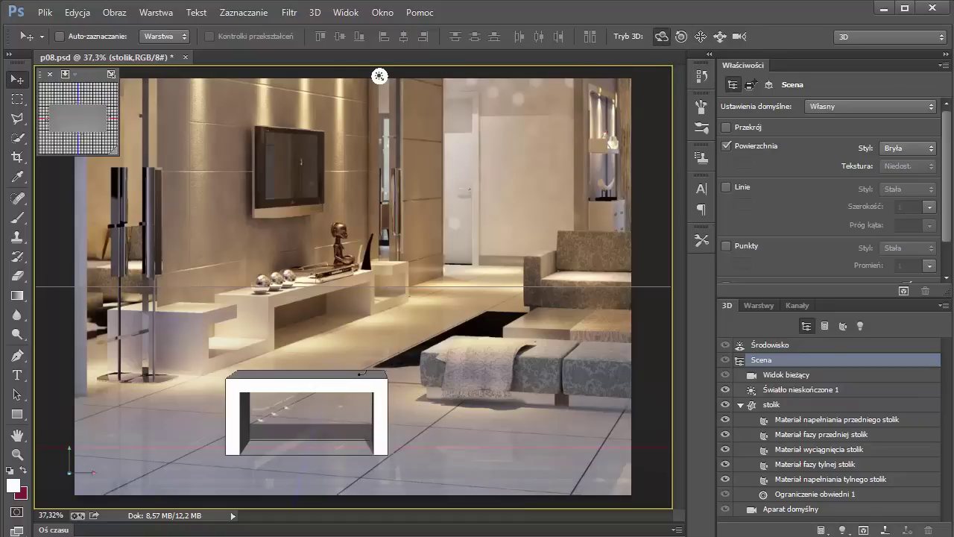
pyautogui.moveTo(361, 373)
pyautogui.mouseDown()
pyautogui.moveTo(316, 380)
pyautogui.moveTo(435, 399)
pyautogui.moveTo(308, 385)
pyautogui.moveTo(375, 407)
pyautogui.moveTo(344, 422)
pyautogui.moveTo(312, 413)
pyautogui.moveTo(339, 409)
pyautogui.moveTo(318, 402)
pyautogui.mouseUp()
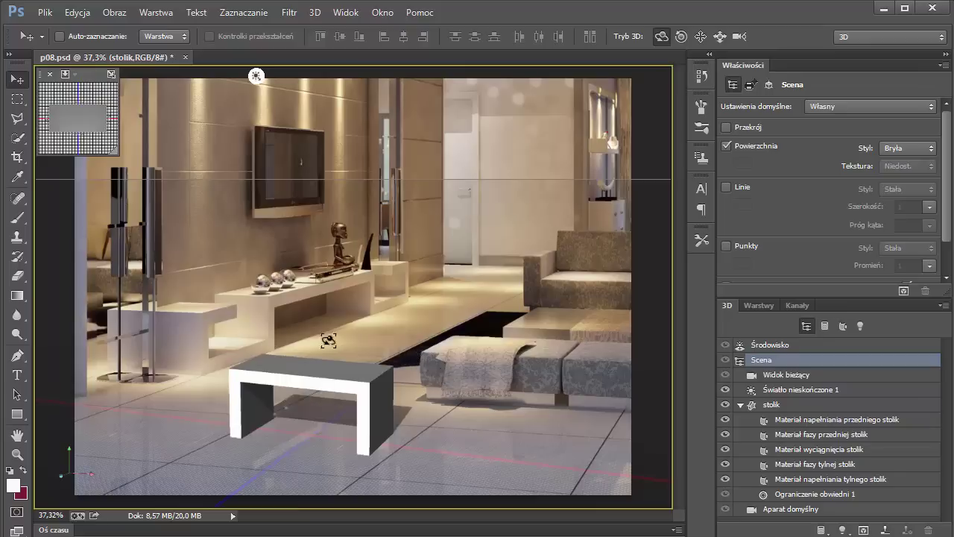
pyautogui.moveTo(346, 356)
pyautogui.mouseDown()
pyautogui.moveTo(351, 378)
pyautogui.moveTo(330, 409)
pyautogui.moveTo(358, 404)
pyautogui.moveTo(364, 429)
pyautogui.moveTo(312, 424)
pyautogui.moveTo(320, 416)
pyautogui.mouseUp()
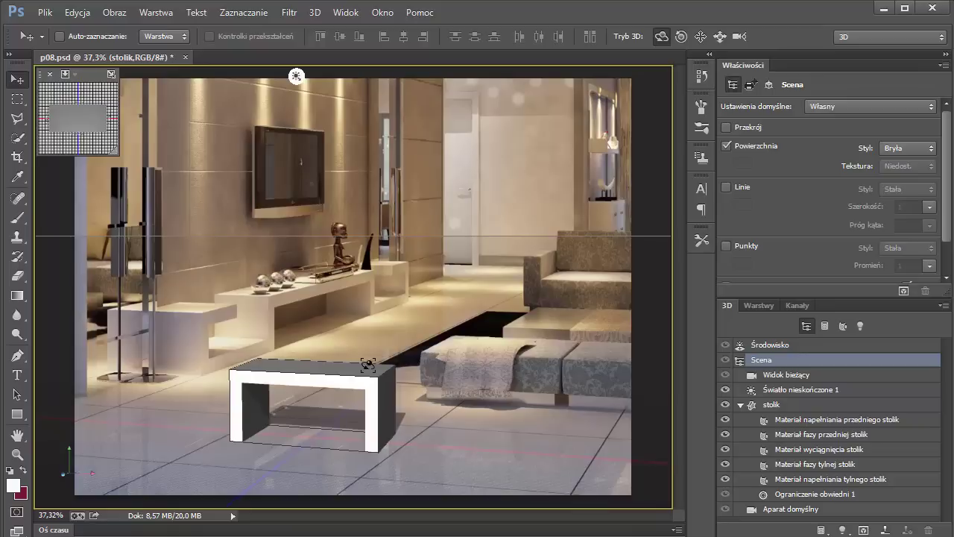
pyautogui.moveTo(367, 365); pyautogui.dragTo(373, 399)
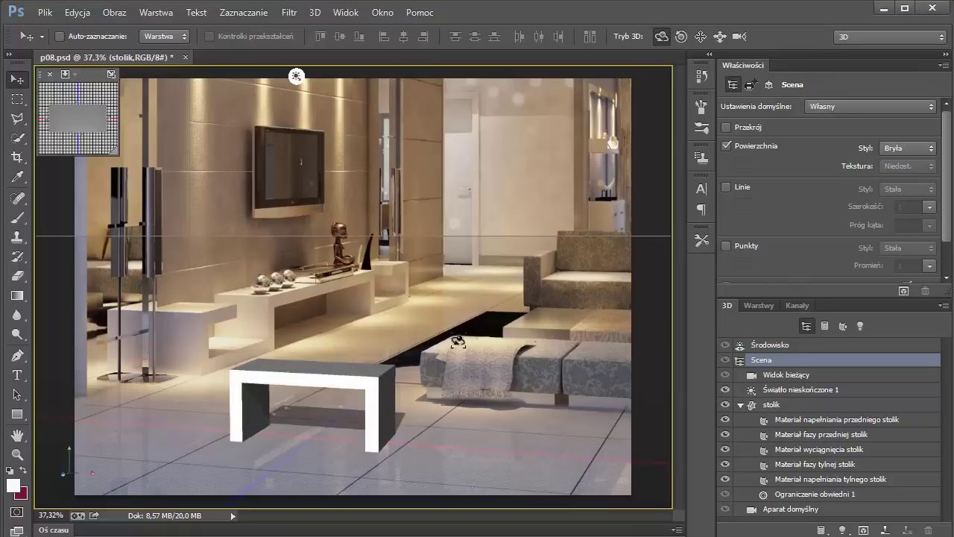
# - Set scene coordinates to X 13.77, Y 7.1, Z 23.15 and orbit to match the floor
pyautogui.click(770, 85)
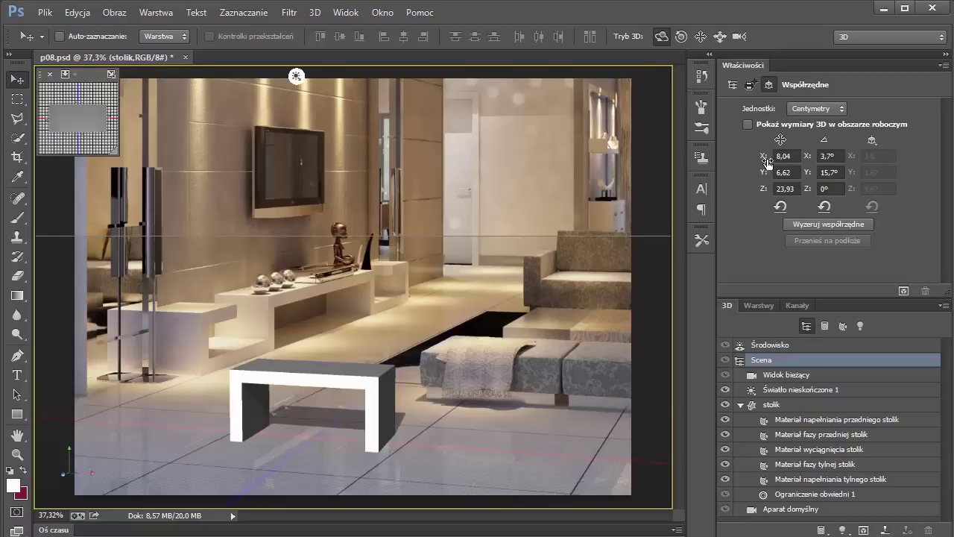
pyautogui.moveTo(762, 160); pyautogui.dragTo(790, 152)
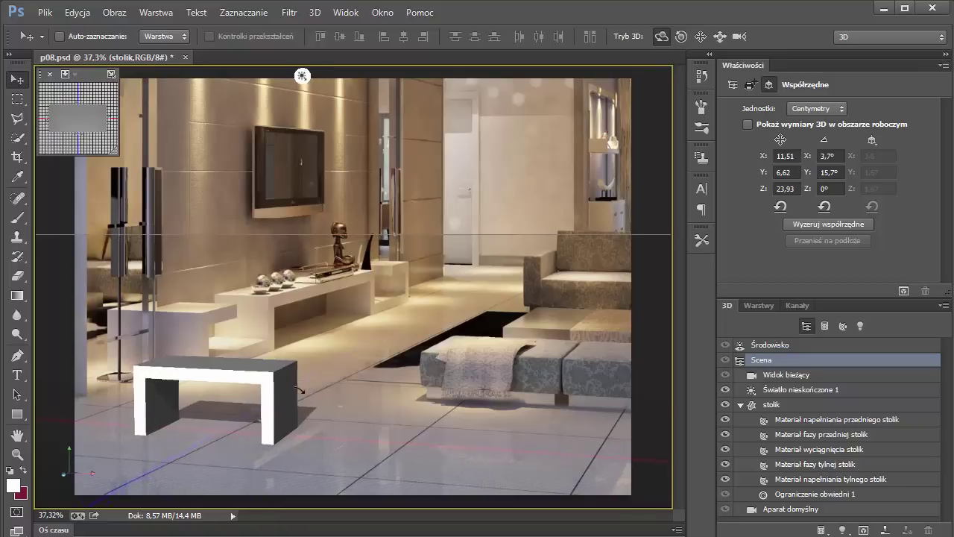
pyautogui.moveTo(298, 389); pyautogui.dragTo(294, 396)
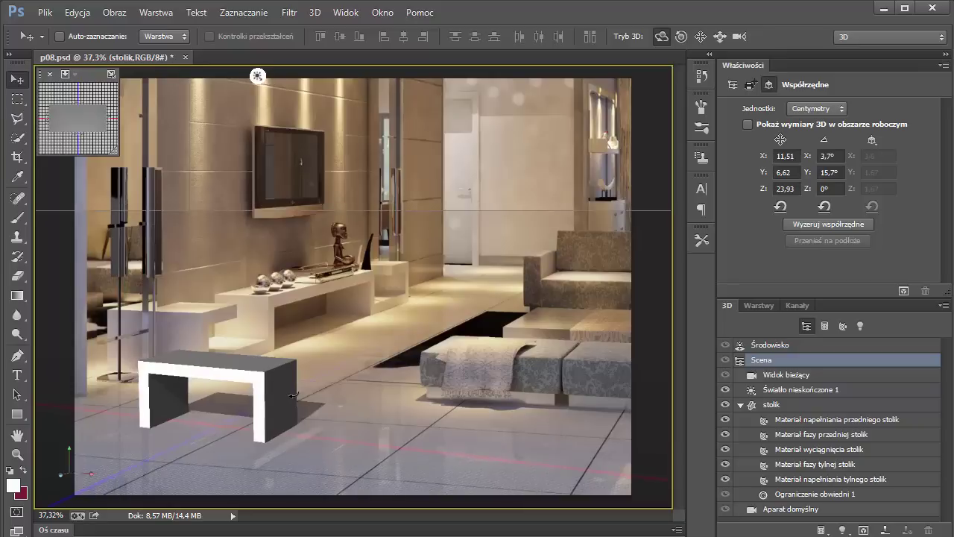
pyautogui.moveTo(294, 395); pyautogui.dragTo(297, 395)
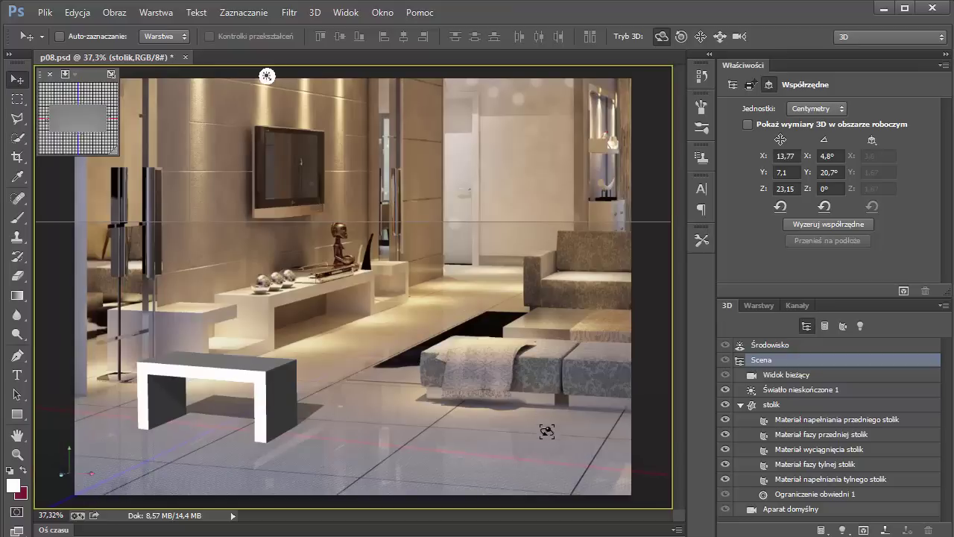
pyautogui.click(498, 460)
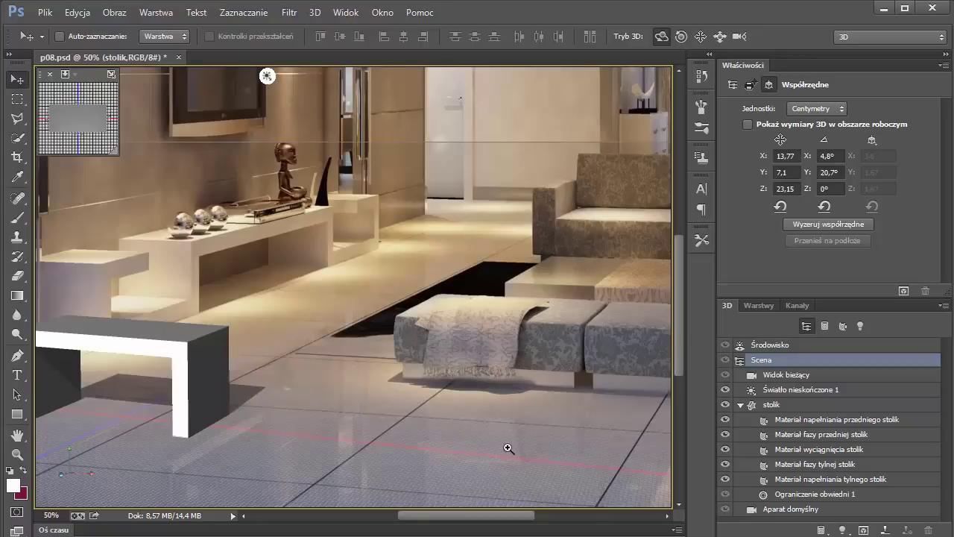
pyautogui.click(532, 464)
pyautogui.moveTo(551, 467)
pyautogui.mouseDown()
pyautogui.moveTo(431, 314)
pyautogui.moveTo(358, 362)
pyautogui.moveTo(611, 331)
pyautogui.mouseUp()
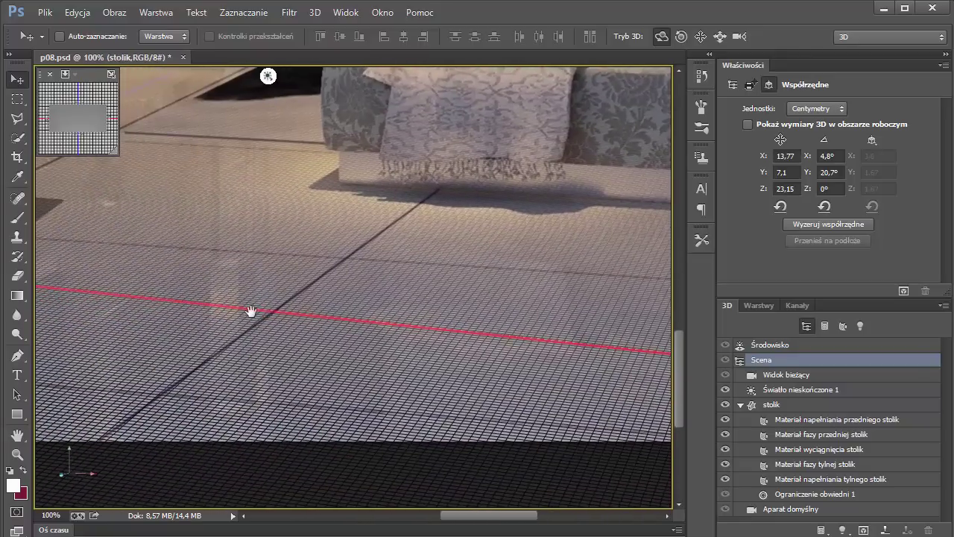
pyautogui.moveTo(251, 311); pyautogui.dragTo(621, 348)
pyautogui.moveTo(365, 323); pyautogui.dragTo(576, 358)
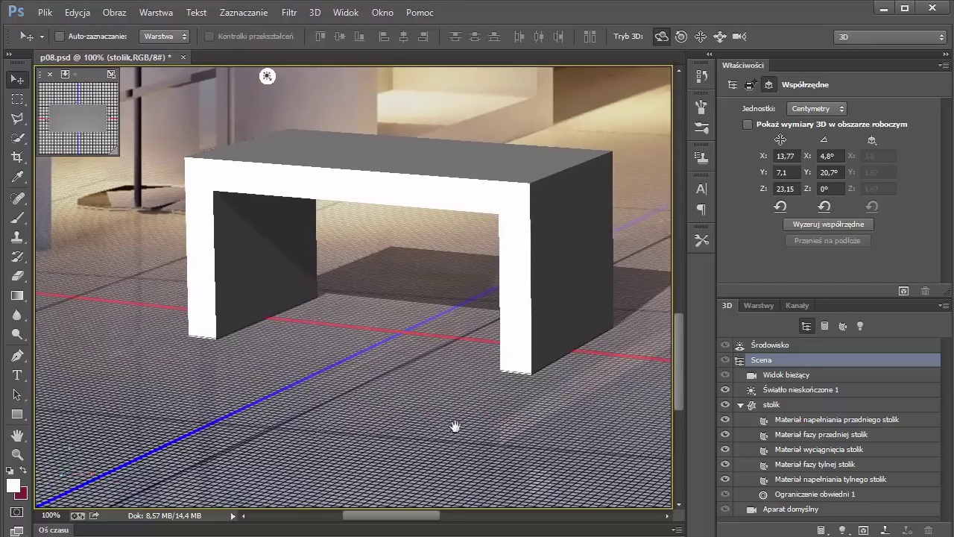
pyautogui.moveTo(526, 403); pyautogui.dragTo(353, 386)
pyautogui.moveTo(624, 379); pyautogui.dragTo(315, 376)
pyautogui.moveTo(441, 373)
pyautogui.mouseDown()
pyautogui.moveTo(127, 366)
pyautogui.moveTo(330, 353)
pyautogui.mouseUp()
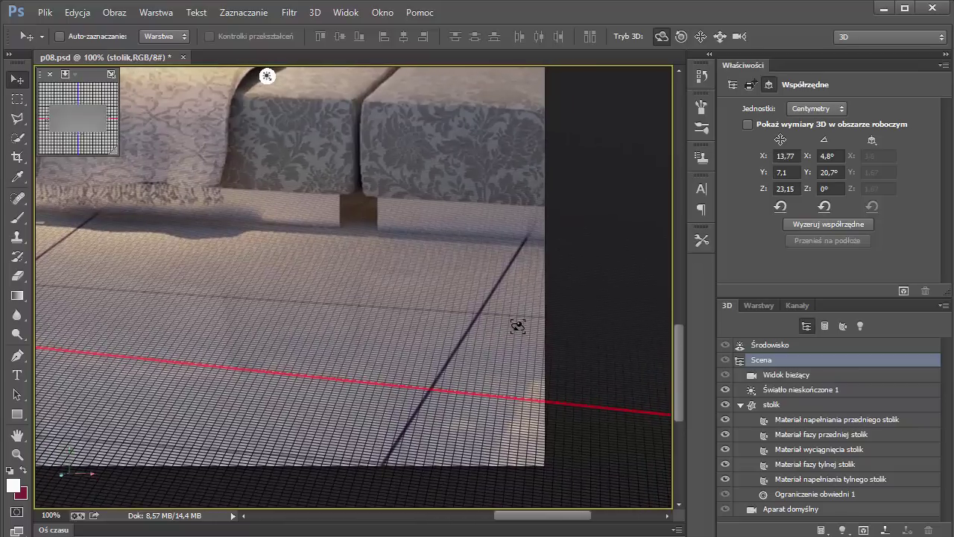
pyautogui.keyDown('ctrl'); pyautogui.keyDown('alt'); pyautogui.click(322, 325); pyautogui.keyUp('alt'); pyautogui.keyUp('ctrl')
pyautogui.keyDown('ctrl'); pyautogui.keyDown('alt'); pyautogui.click(277, 323); pyautogui.keyUp('alt'); pyautogui.keyUp('ctrl')
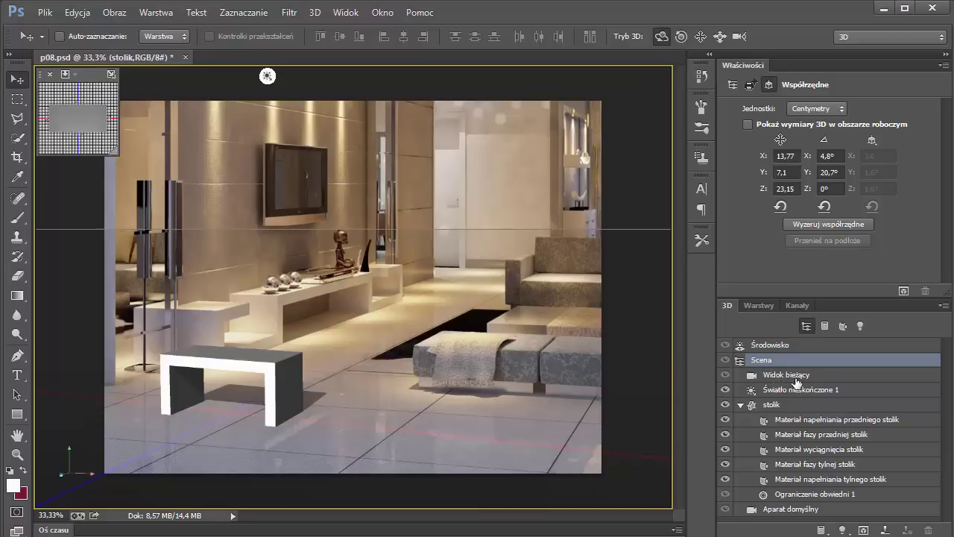
# - Set the current view's 3D camera field of view to 90 mm
pyautogui.click(789, 377)
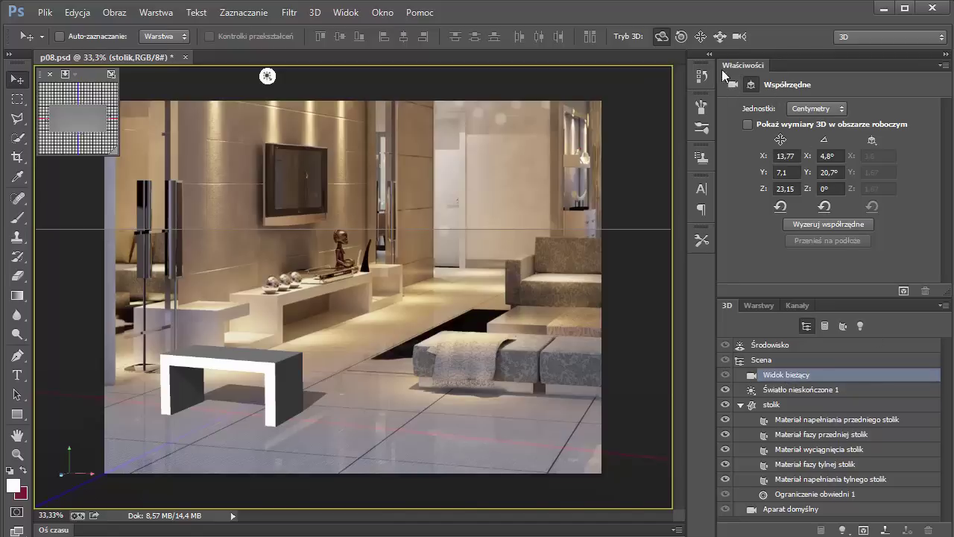
pyautogui.click(734, 85)
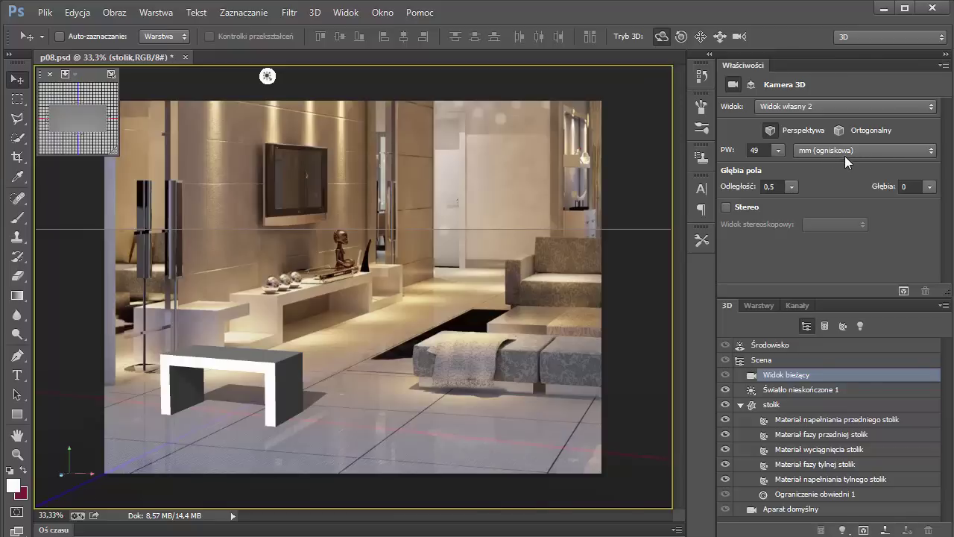
pyautogui.click(761, 151)
pyautogui.write('90')
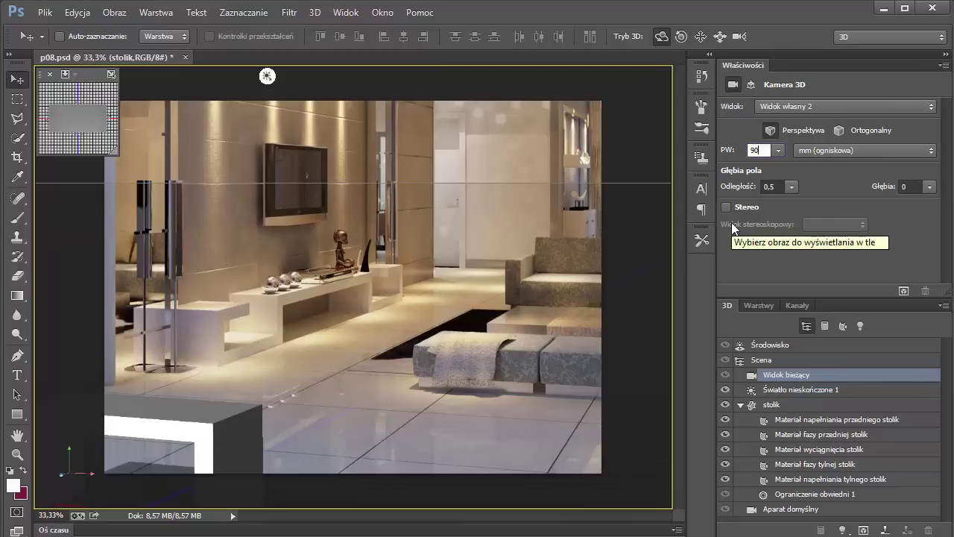
pyautogui.press('Tab')
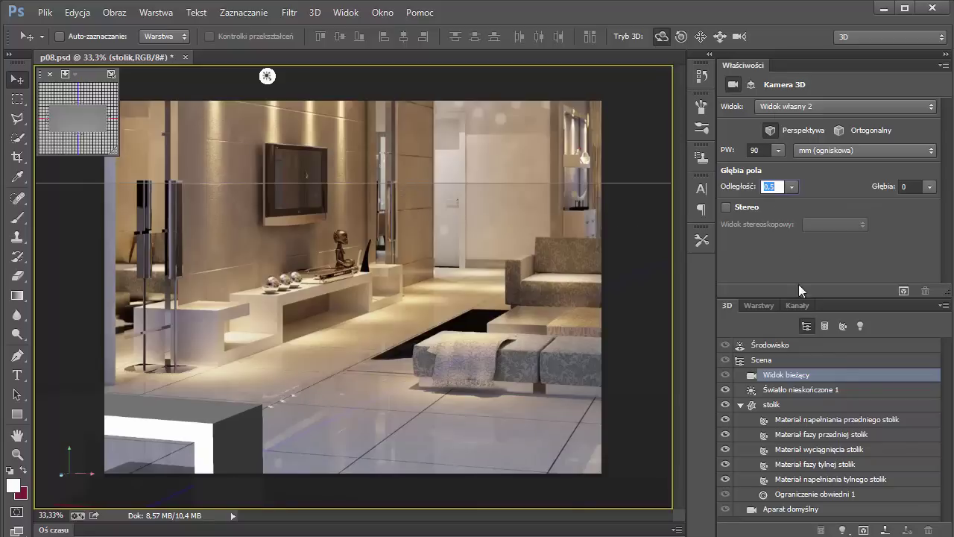
# - Push the scene back by adjusting its Y, Z (32,61) and X coordinates
pyautogui.click(773, 360)
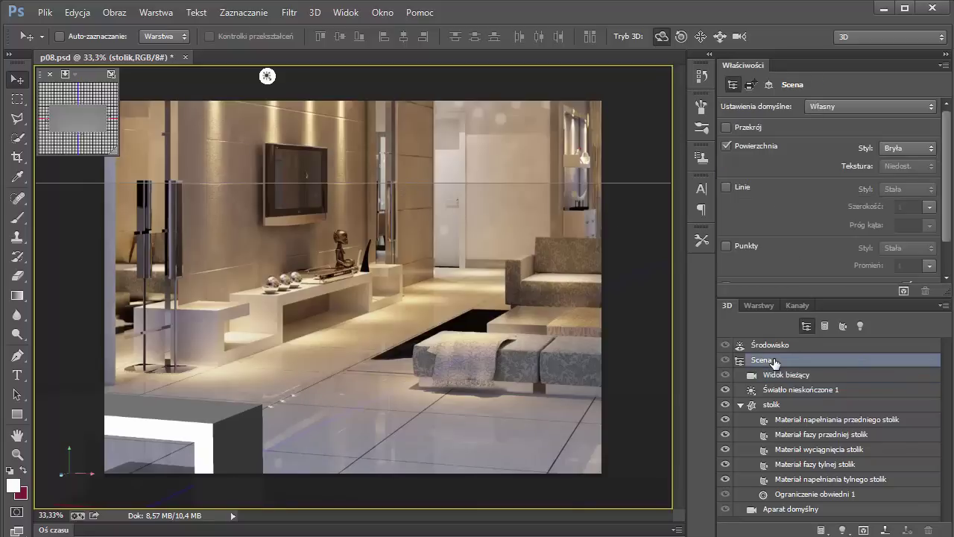
pyautogui.click(767, 86)
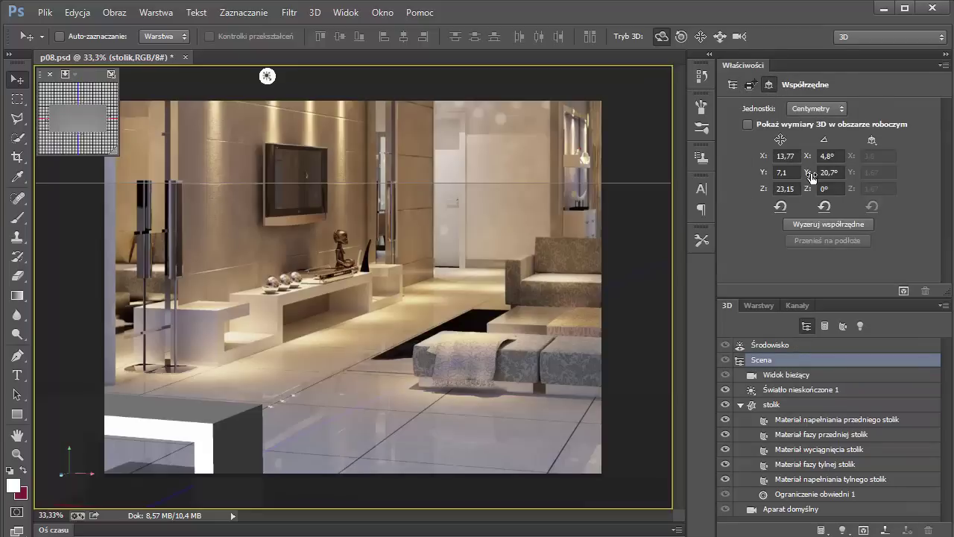
pyautogui.moveTo(763, 177); pyautogui.dragTo(759, 171)
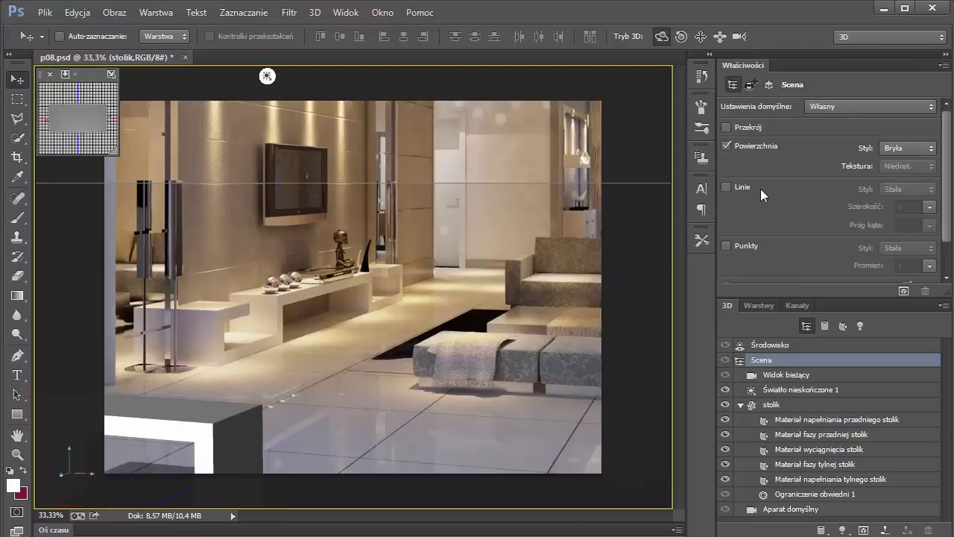
pyautogui.click(767, 84)
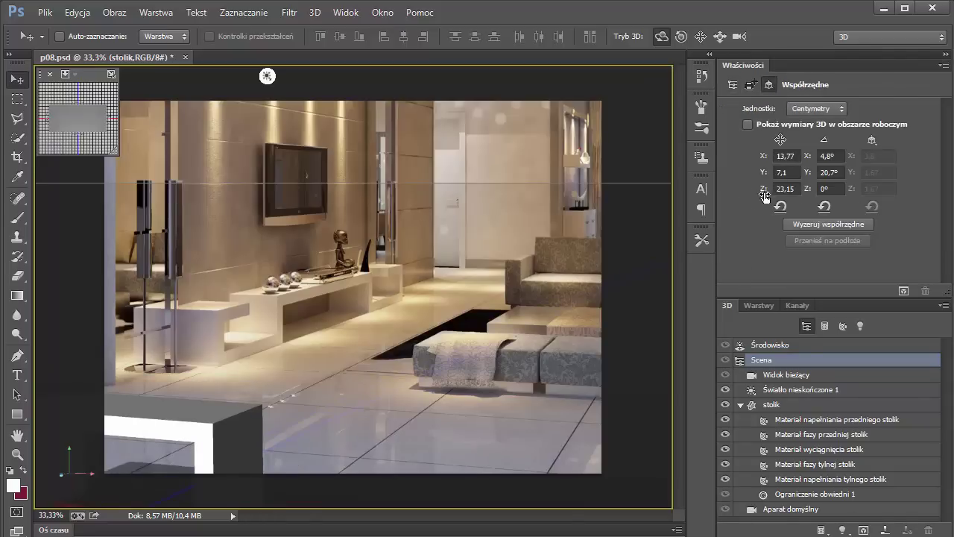
pyautogui.moveTo(761, 188)
pyautogui.mouseDown()
pyautogui.moveTo(752, 187)
pyautogui.moveTo(823, 179)
pyautogui.mouseUp()
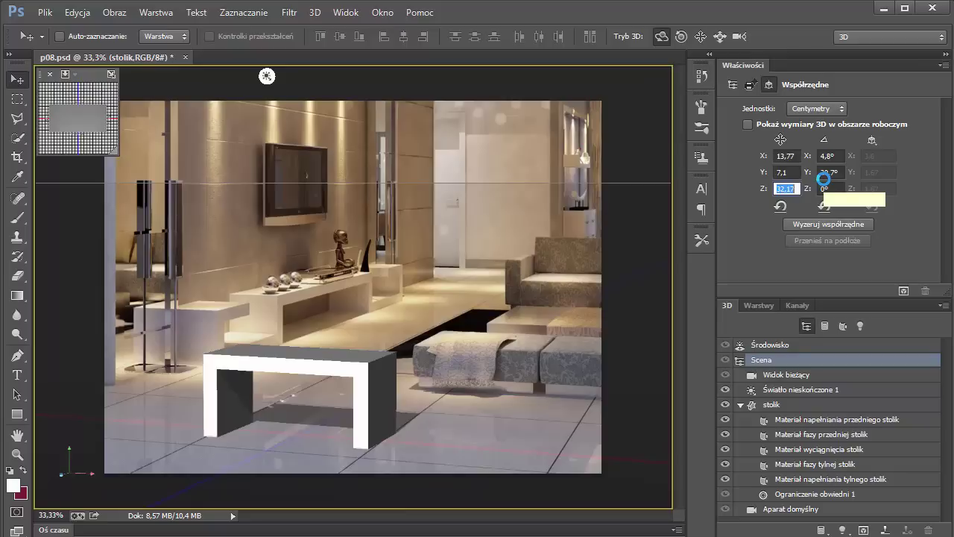
pyautogui.moveTo(823, 179); pyautogui.dragTo(825, 176)
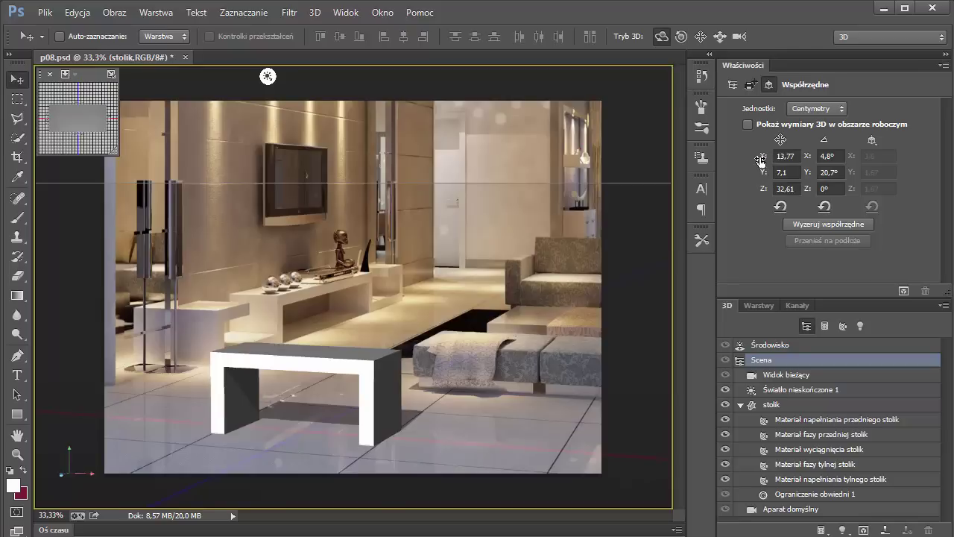
pyautogui.moveTo(762, 156); pyautogui.dragTo(778, 144)
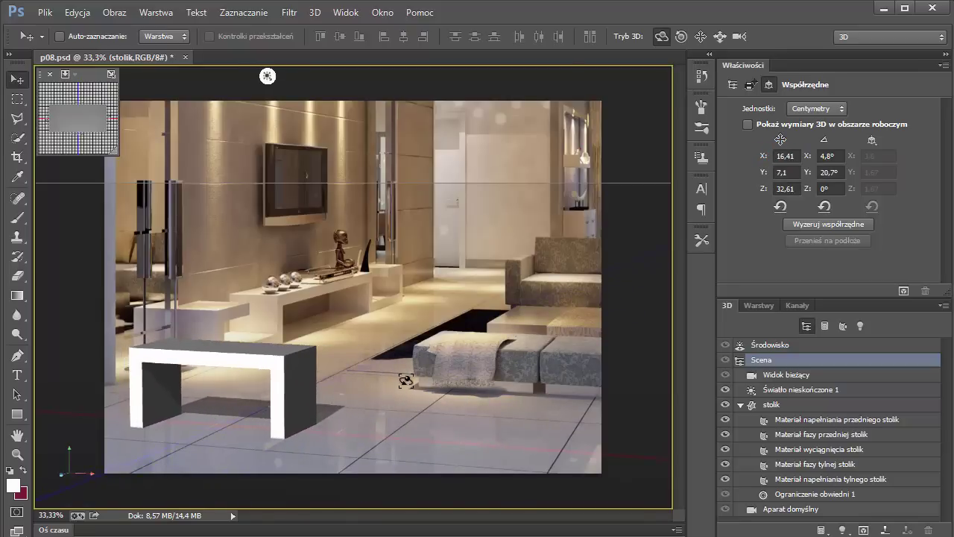
# - Orbit the scene until the floor and horizon match the room's perspective
pyautogui.moveTo(400, 385); pyautogui.dragTo(408, 391)
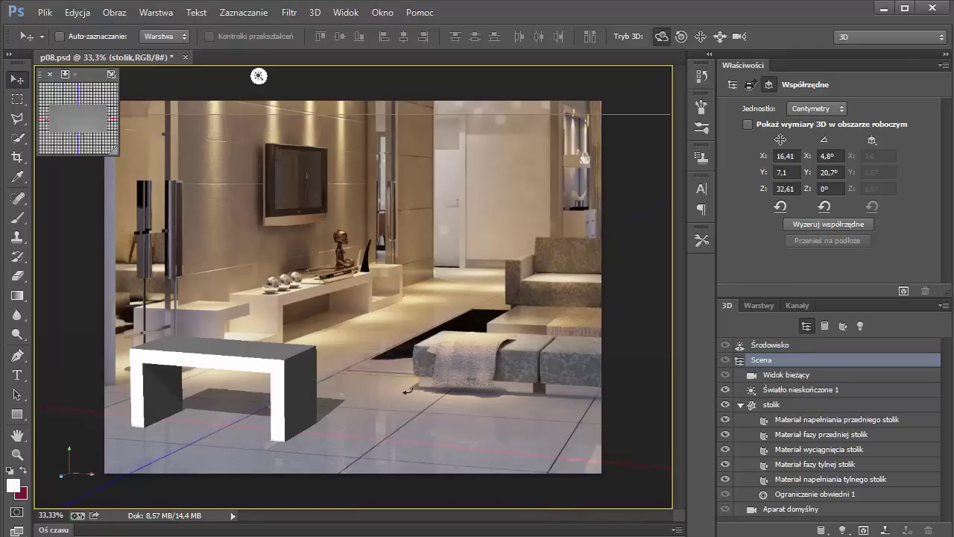
pyautogui.moveTo(407, 390); pyautogui.dragTo(403, 391)
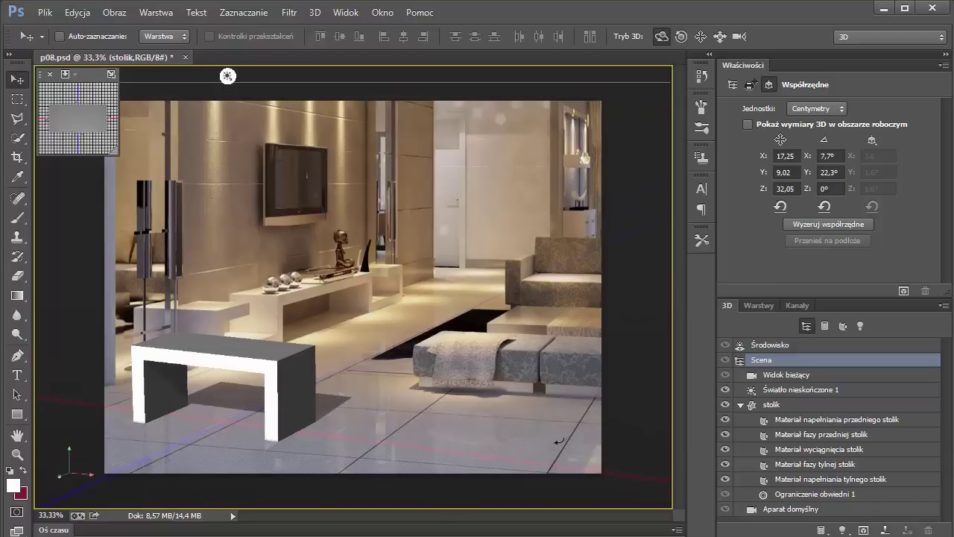
pyautogui.moveTo(559, 441); pyautogui.dragTo(463, 413)
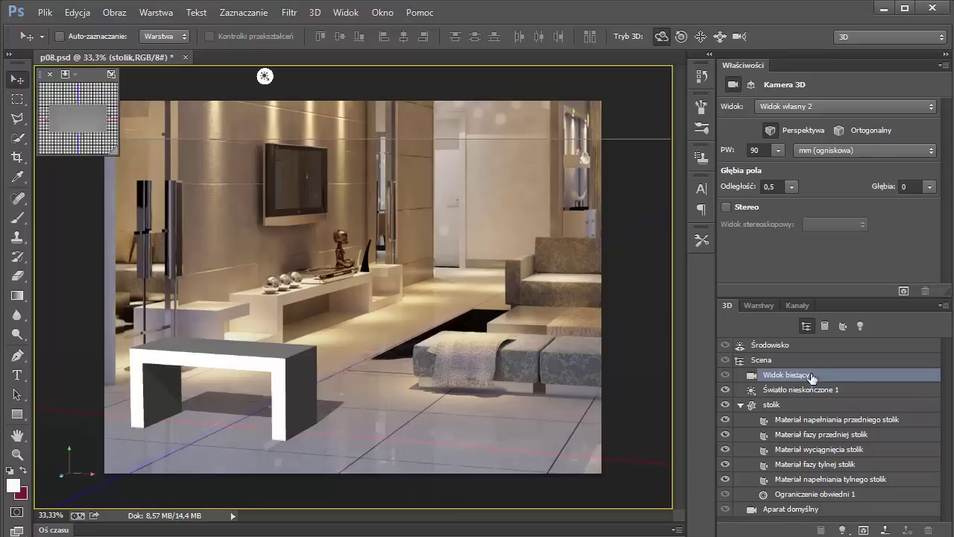
# - Slide the bench along its X, Z and Y axes toward the room's centre, before the grey seats
pyautogui.click(776, 407)
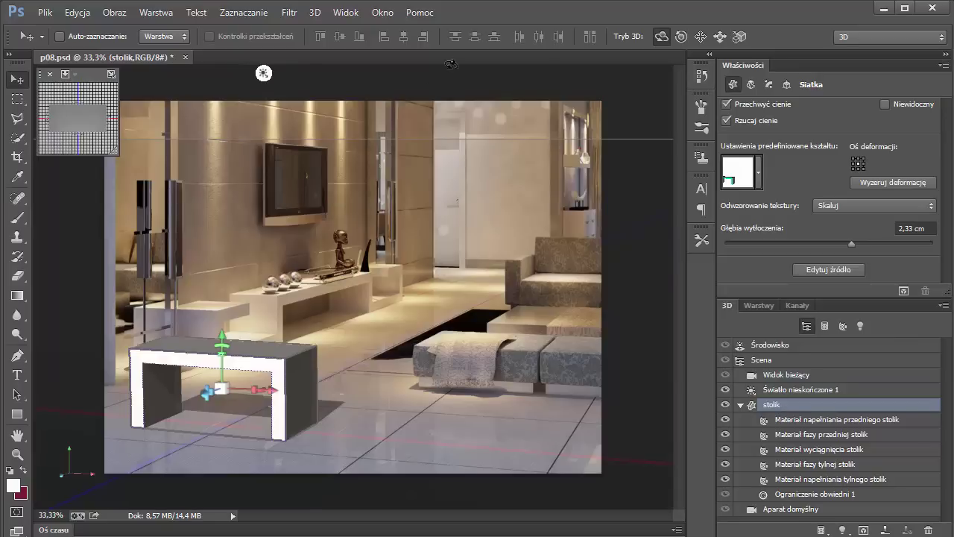
pyautogui.click(703, 37)
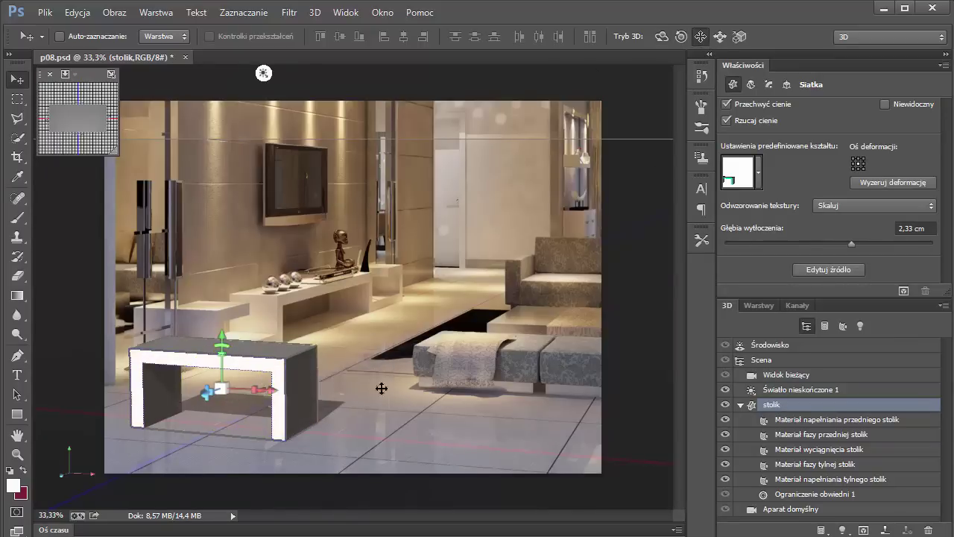
pyautogui.moveTo(273, 390)
pyautogui.mouseDown()
pyautogui.moveTo(432, 409)
pyautogui.moveTo(379, 407)
pyautogui.moveTo(501, 429)
pyautogui.moveTo(489, 429)
pyautogui.mouseUp()
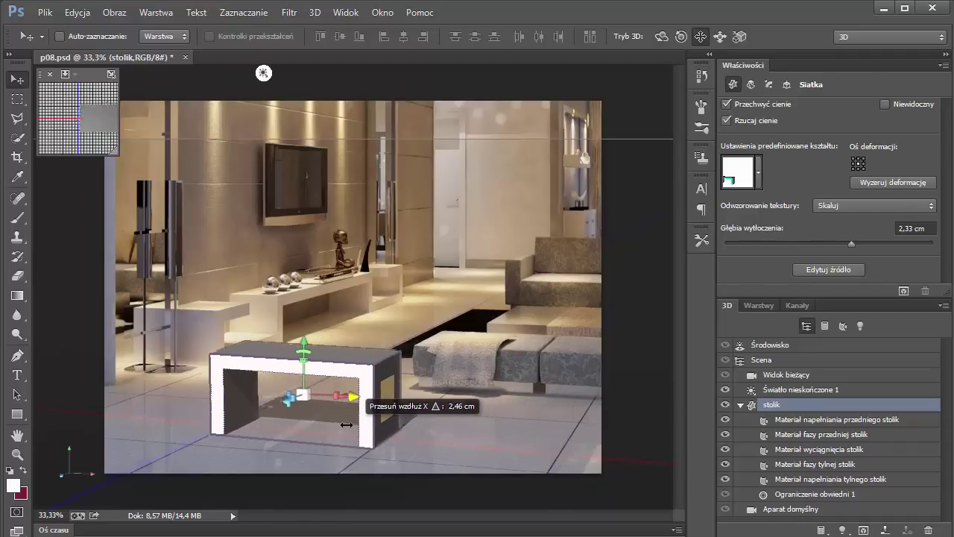
pyautogui.moveTo(489, 429)
pyautogui.mouseDown()
pyautogui.moveTo(283, 413)
pyautogui.moveTo(369, 328)
pyautogui.mouseUp()
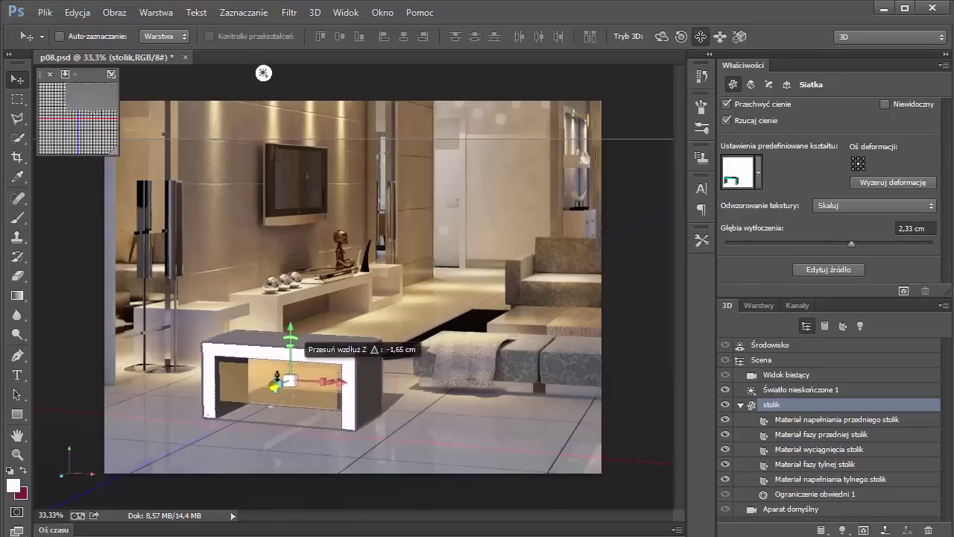
pyautogui.moveTo(370, 328)
pyautogui.mouseDown()
pyautogui.moveTo(65, 461)
pyautogui.moveTo(246, 417)
pyautogui.moveTo(164, 438)
pyautogui.mouseUp()
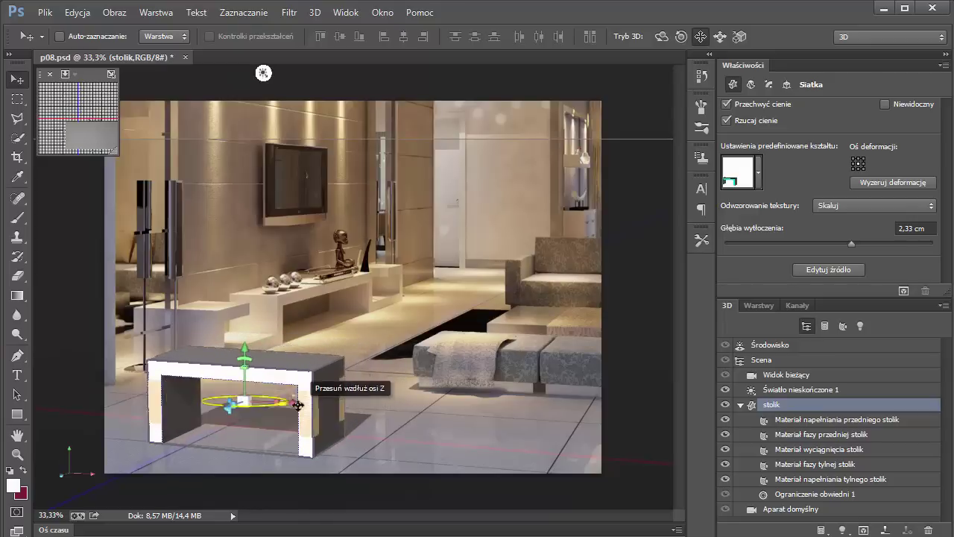
pyautogui.moveTo(308, 406)
pyautogui.mouseDown()
pyautogui.moveTo(386, 408)
pyautogui.moveTo(355, 403)
pyautogui.mouseUp()
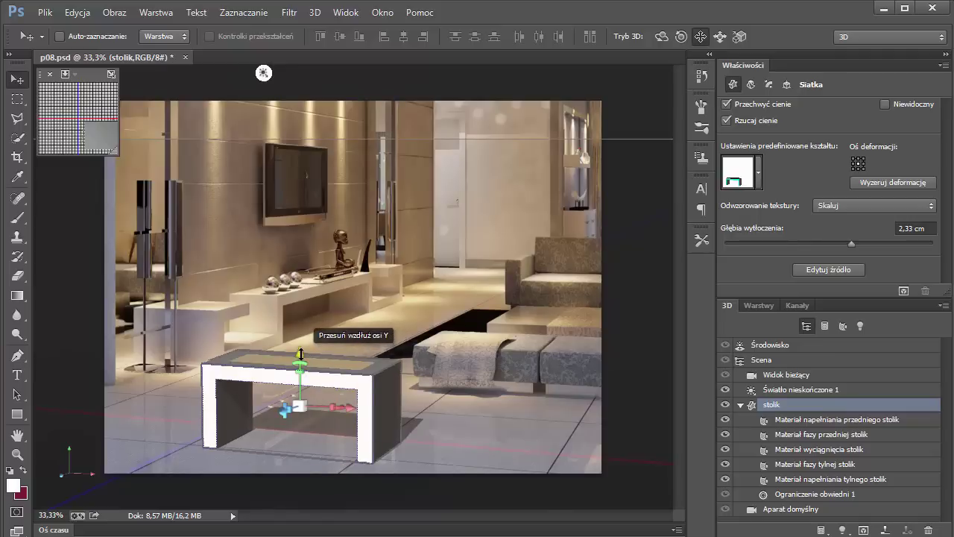
pyautogui.moveTo(301, 355)
pyautogui.mouseDown()
pyautogui.moveTo(307, 259)
pyautogui.moveTo(312, 359)
pyautogui.moveTo(302, 286)
pyautogui.moveTo(297, 337)
pyautogui.moveTo(298, 322)
pyautogui.moveTo(300, 345)
pyautogui.moveTo(300, 283)
pyautogui.moveTo(297, 347)
pyautogui.moveTo(299, 332)
pyautogui.mouseUp()
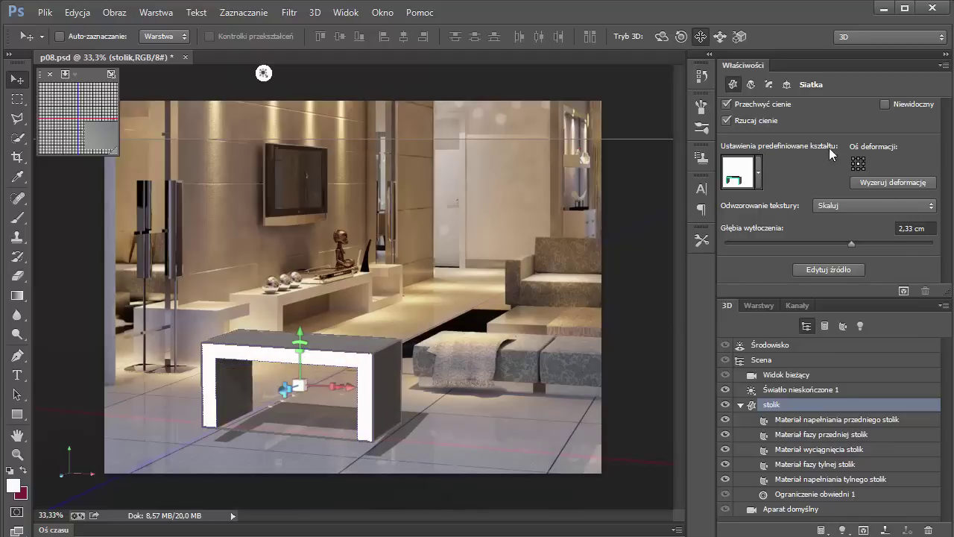
# - Drop the table onto the ground at X 3.09, Y 1.17, Z 1.47 cm and reselect stolik
pyautogui.click(787, 84)
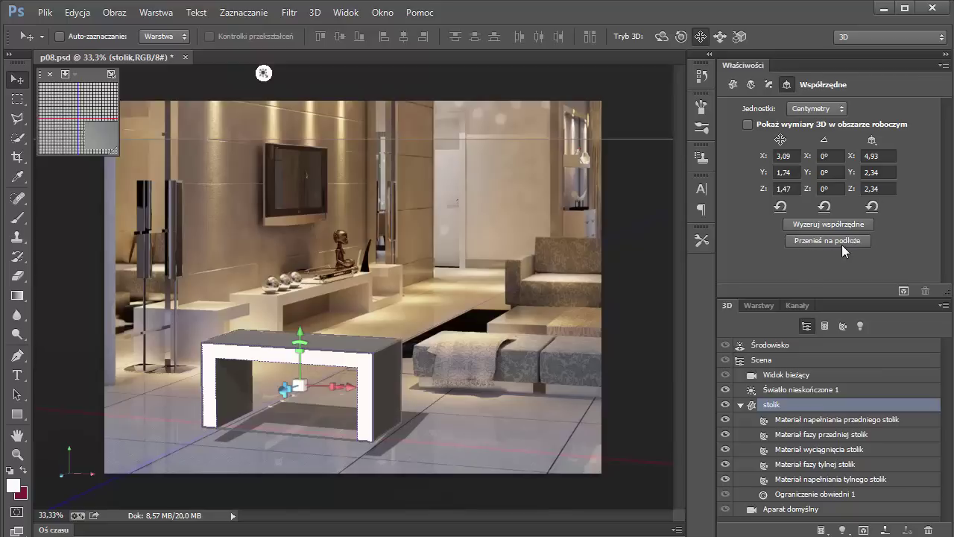
pyautogui.click(850, 241)
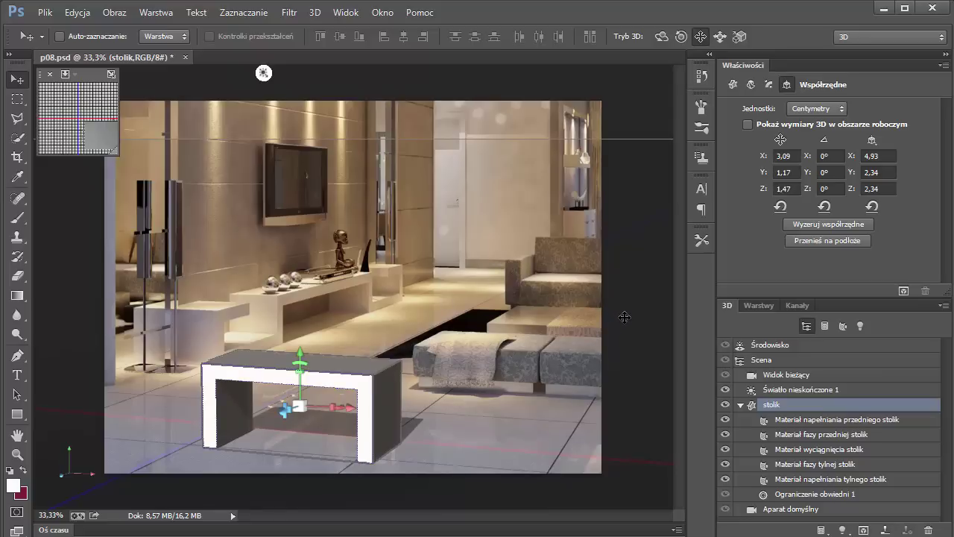
pyautogui.click(790, 376)
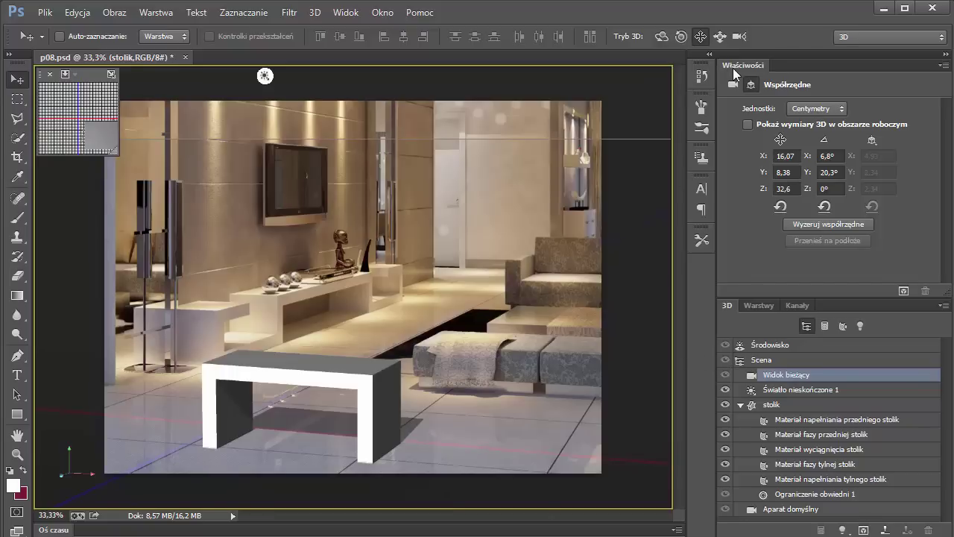
pyautogui.click(772, 406)
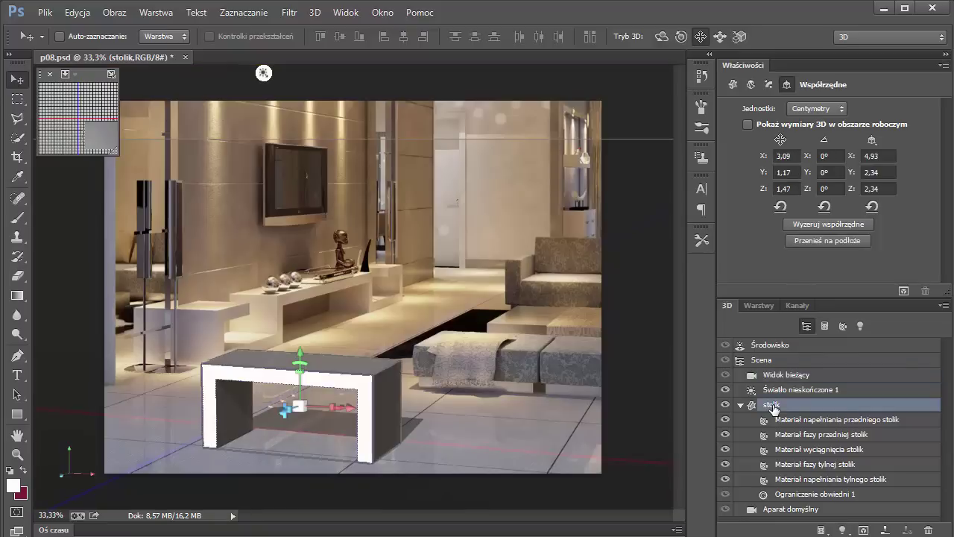
# - Scale the 3D table down and drop it back onto the floor
pyautogui.click(740, 37)
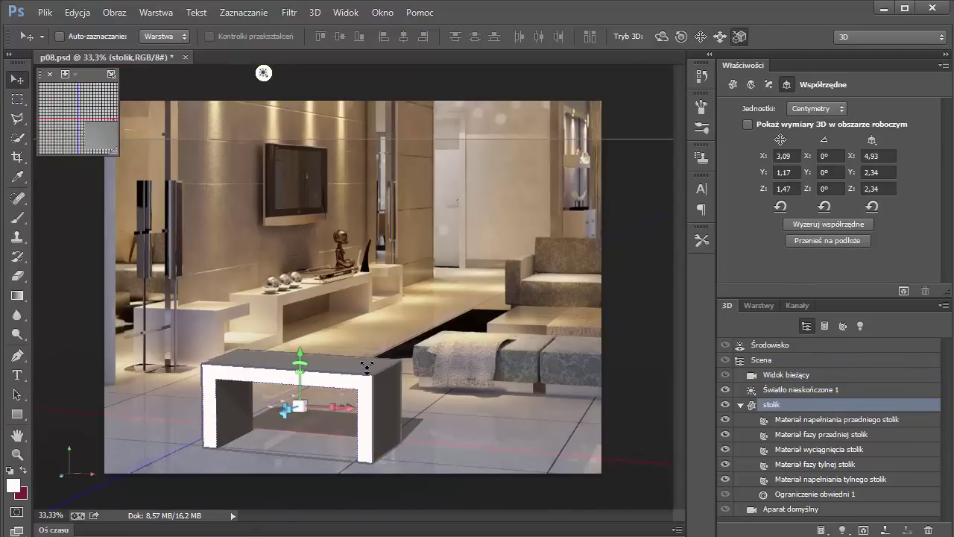
pyautogui.moveTo(367, 367); pyautogui.dragTo(348, 393)
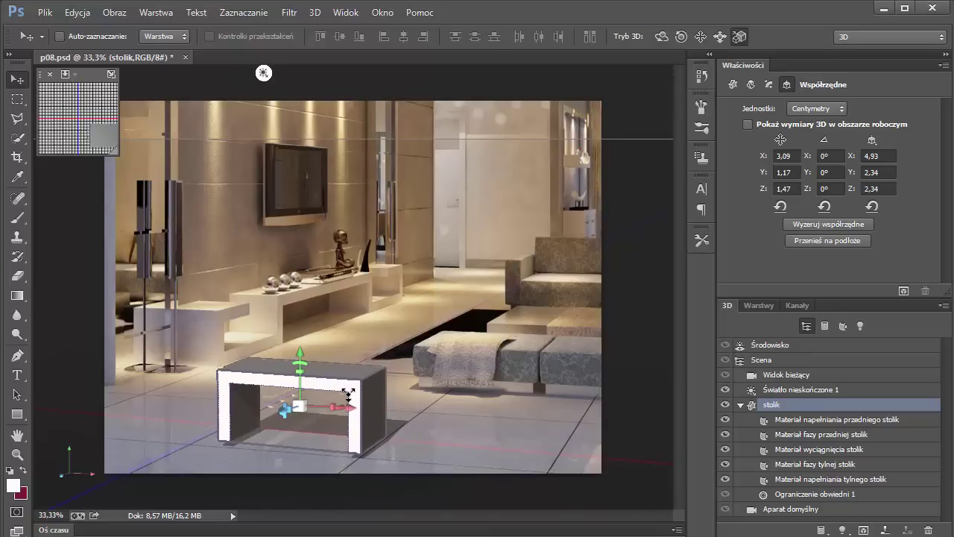
pyautogui.moveTo(348, 393); pyautogui.dragTo(348, 393)
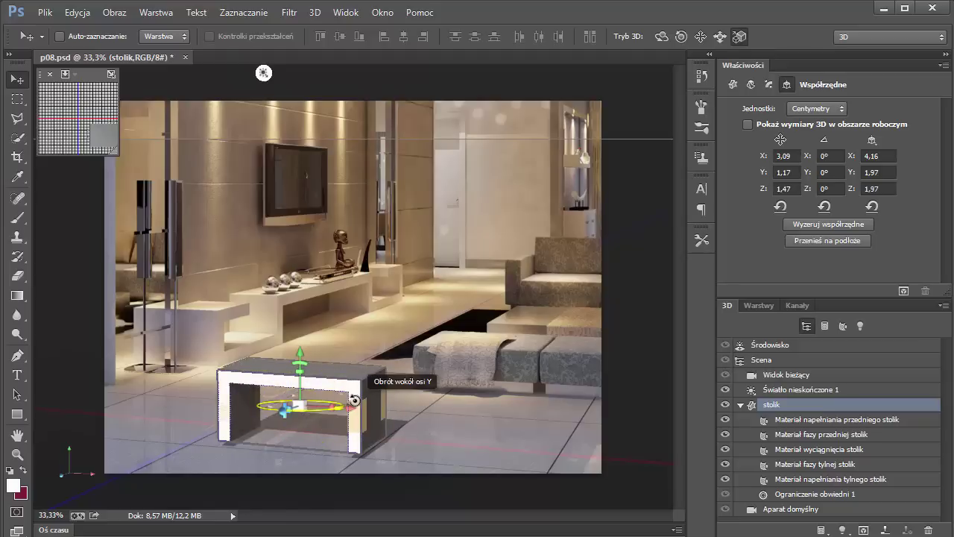
pyautogui.click(833, 240)
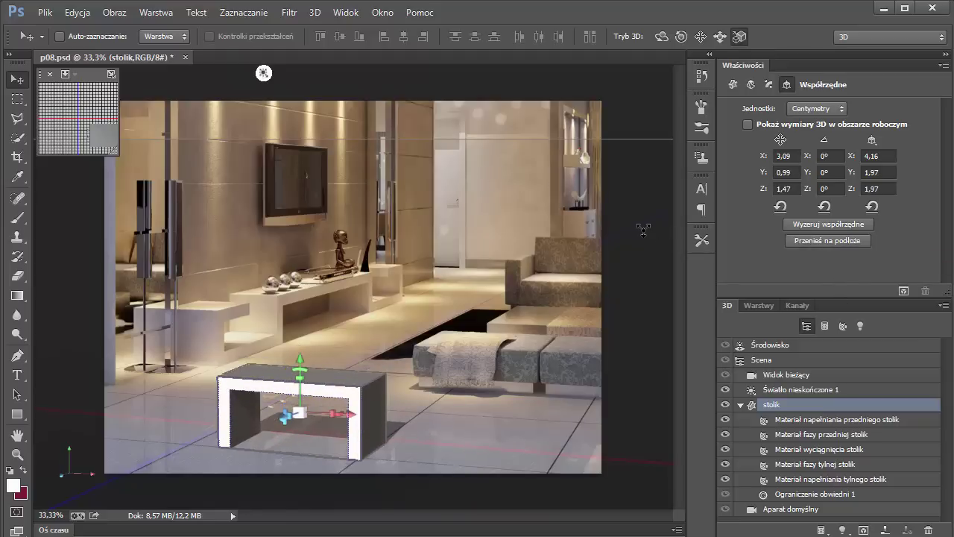
# - Push the table along Z and about 0.95 cm right along X toward the sofa
pyautogui.click(638, 207)
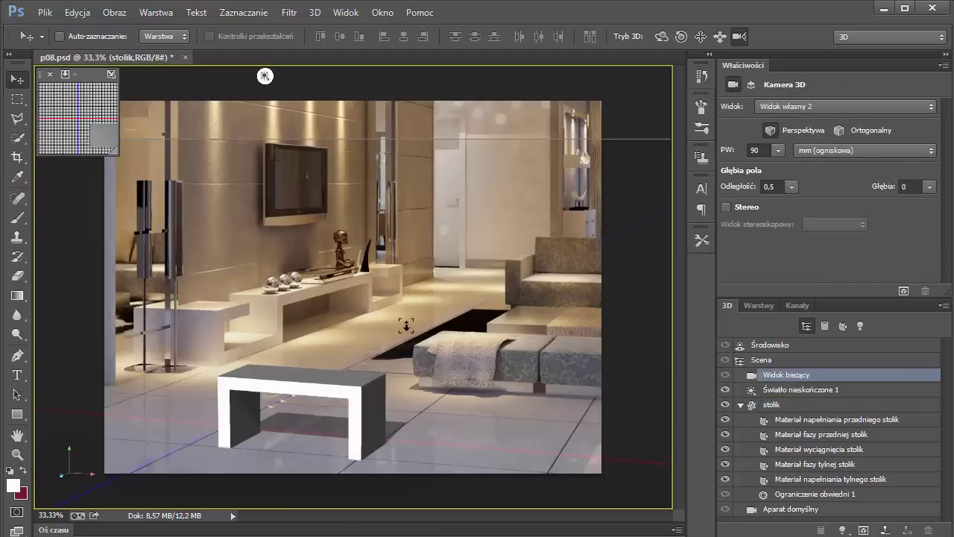
pyautogui.click(354, 384)
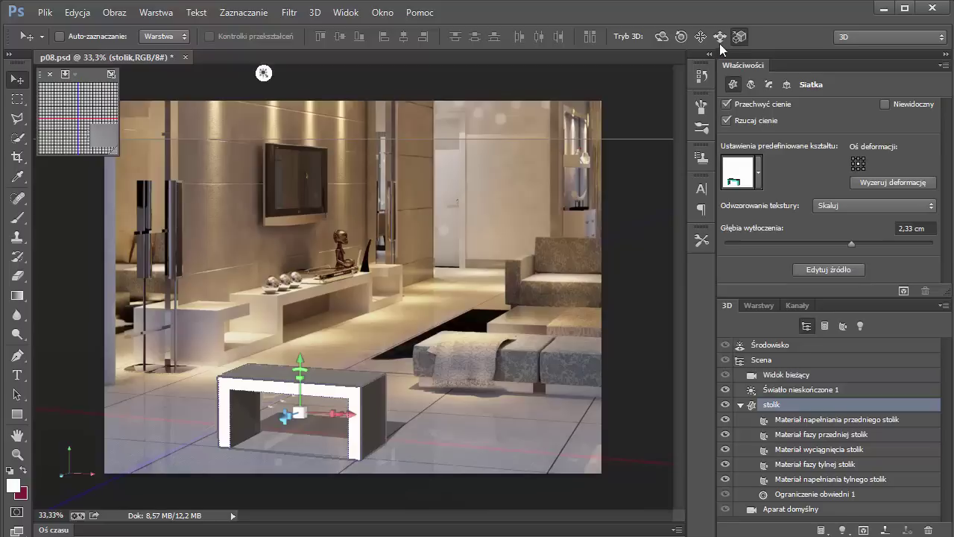
pyautogui.click(283, 417)
pyautogui.moveTo(284, 417); pyautogui.dragTo(313, 406)
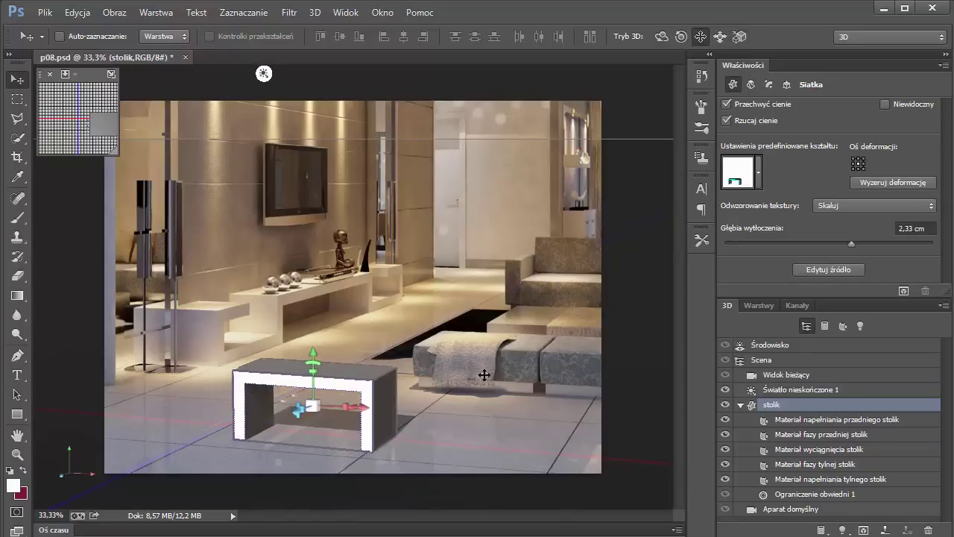
pyautogui.moveTo(363, 407); pyautogui.dragTo(405, 412)
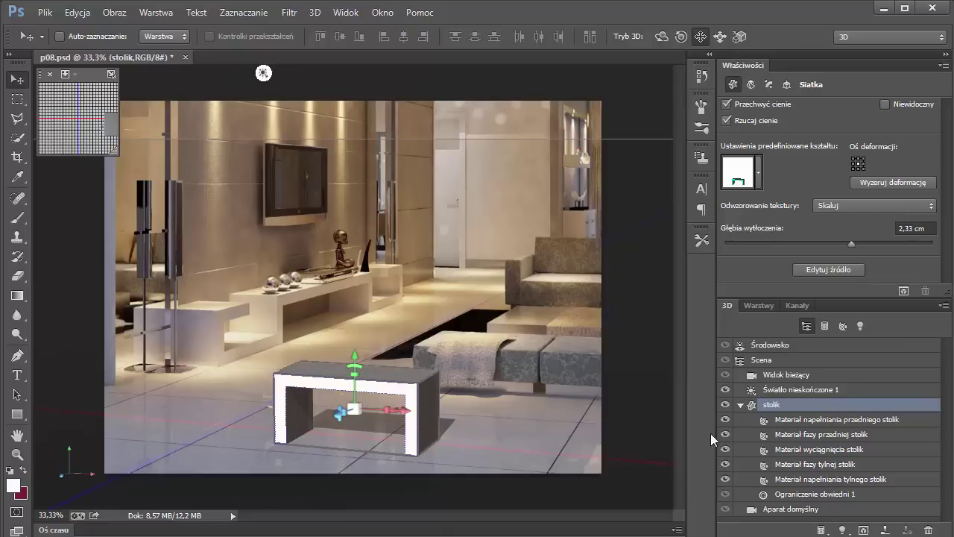
# - Expand stolik's materials, check front fill and extrusion visibility, and select all five materials
pyautogui.click(740, 404)
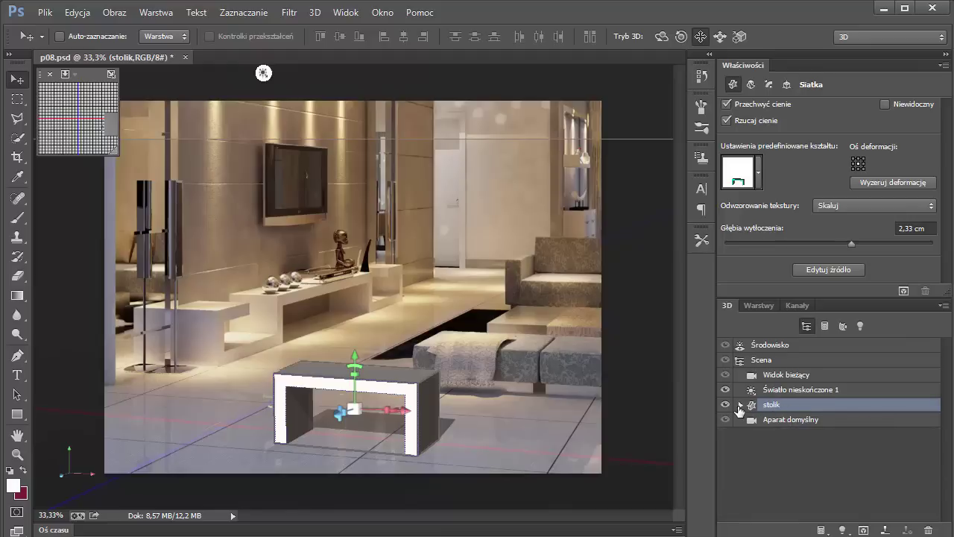
pyautogui.click(740, 405)
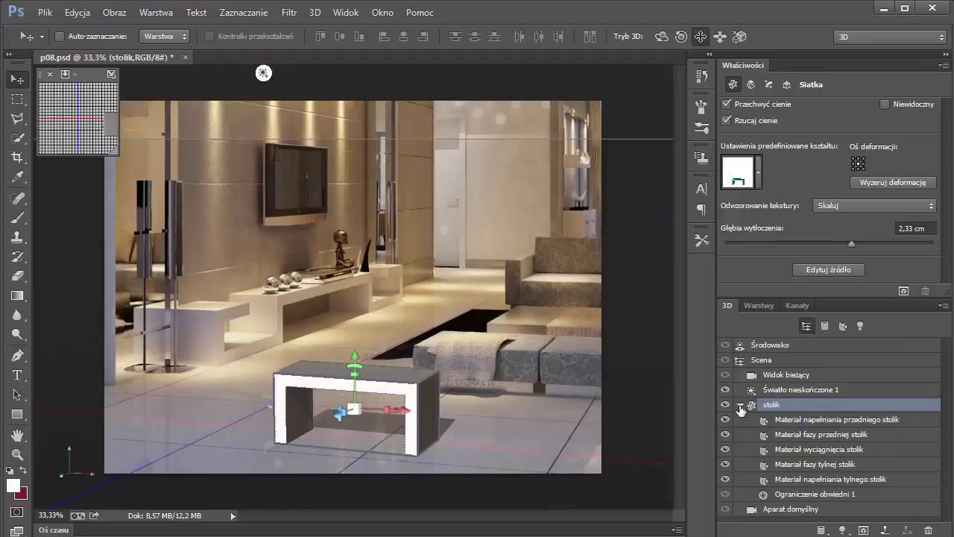
pyautogui.click(804, 423)
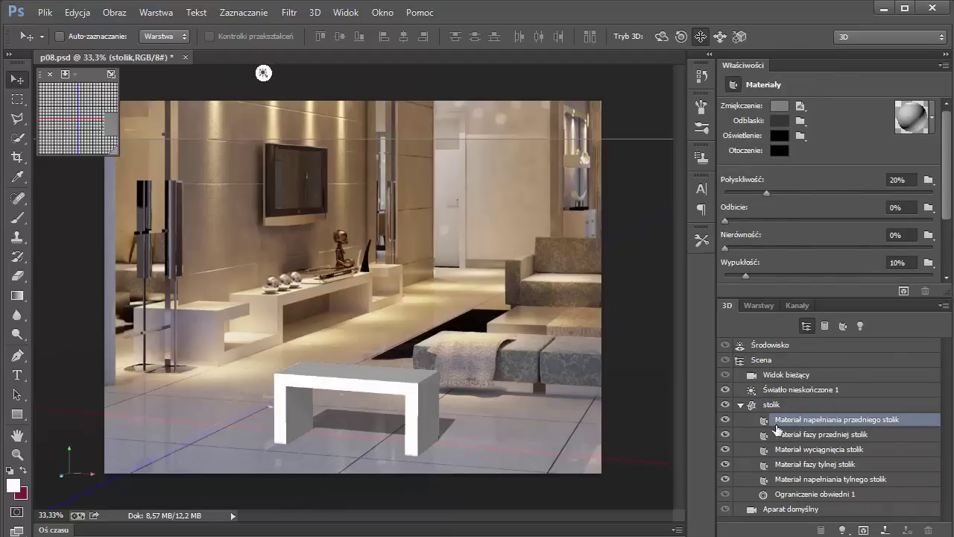
pyautogui.click(726, 419)
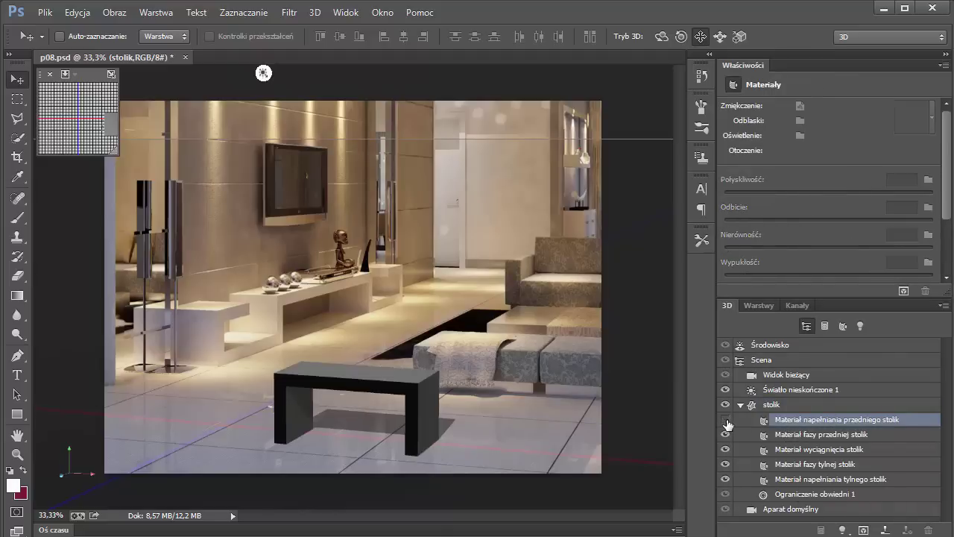
pyautogui.click(726, 420)
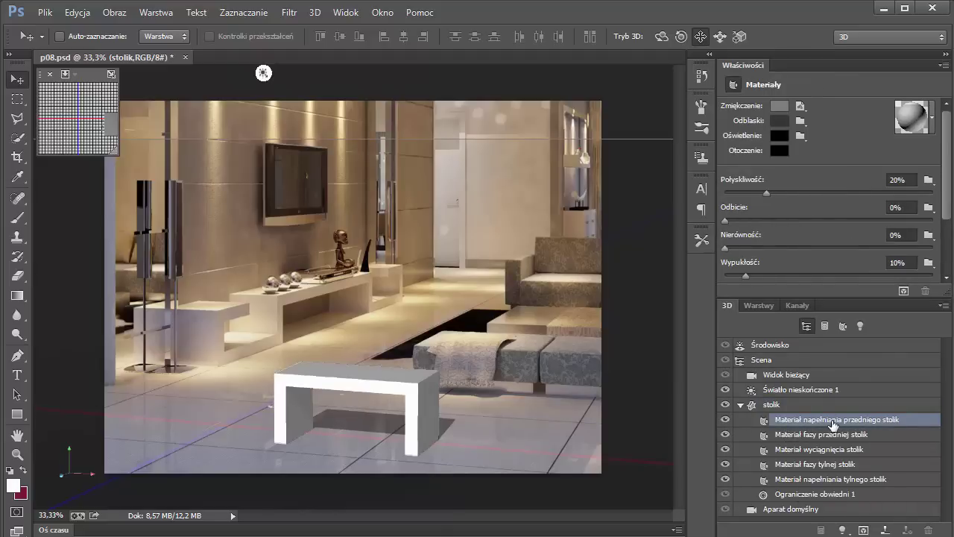
pyautogui.click(726, 421)
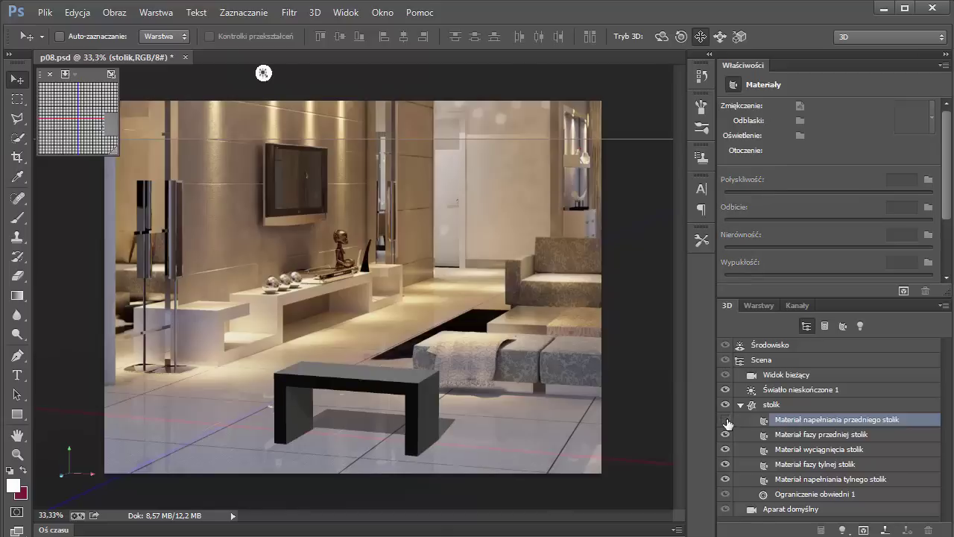
pyautogui.click(725, 420)
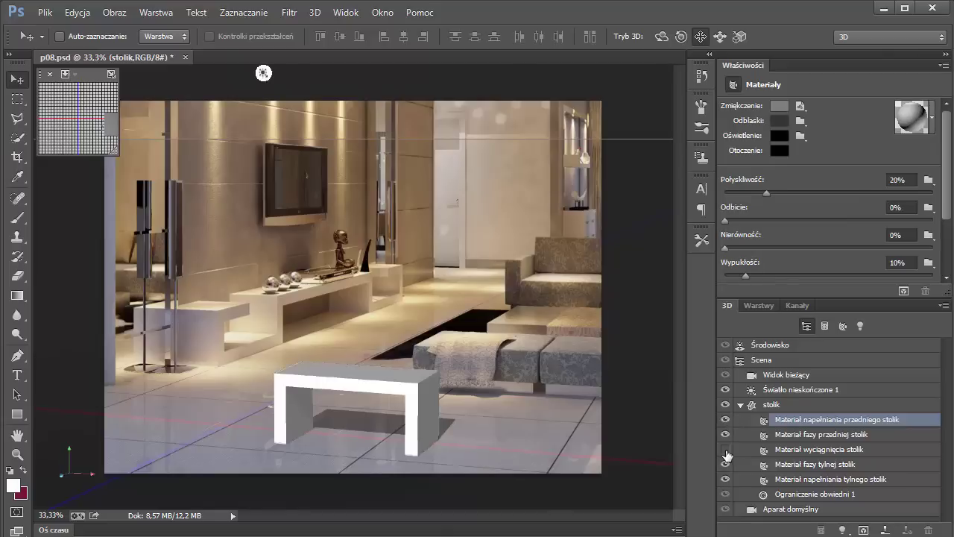
pyautogui.click(726, 450)
pyautogui.keyDown('shift'); pyautogui.click(805, 479); pyautogui.keyUp('shift')
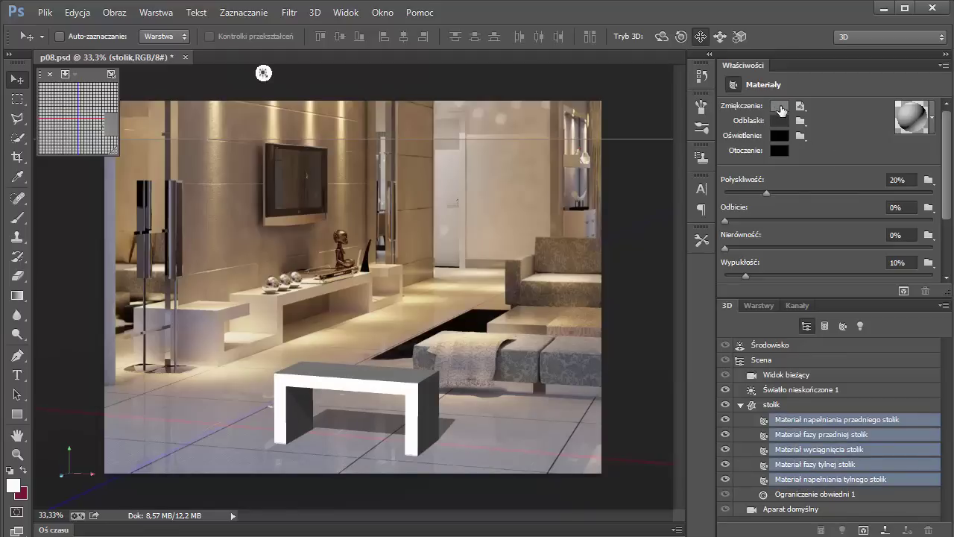
# - Set the five materials' diffuse colour to beige (RGB 220, 195, 165) sampled from the TV cabinet
pyautogui.click(779, 108)
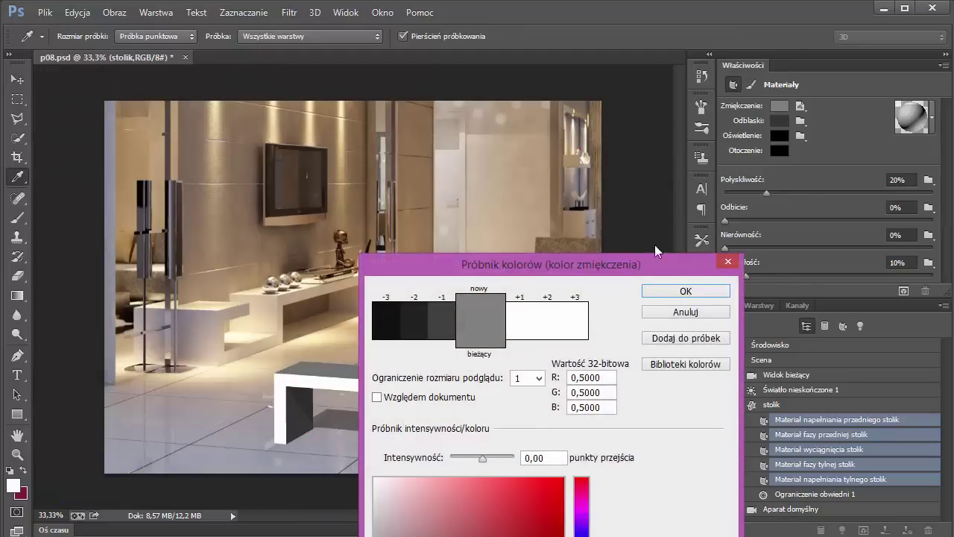
pyautogui.moveTo(655, 252); pyautogui.dragTo(799, 52)
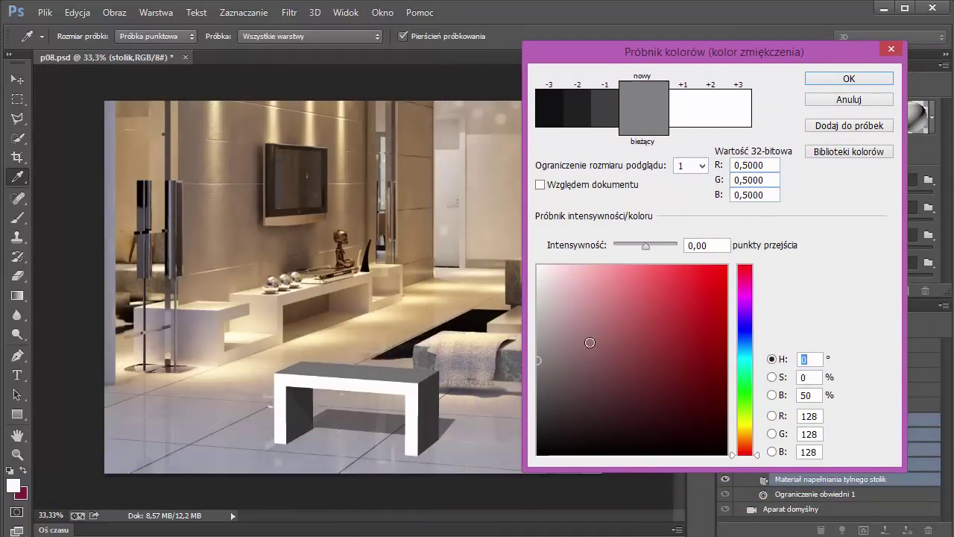
pyautogui.click(274, 311)
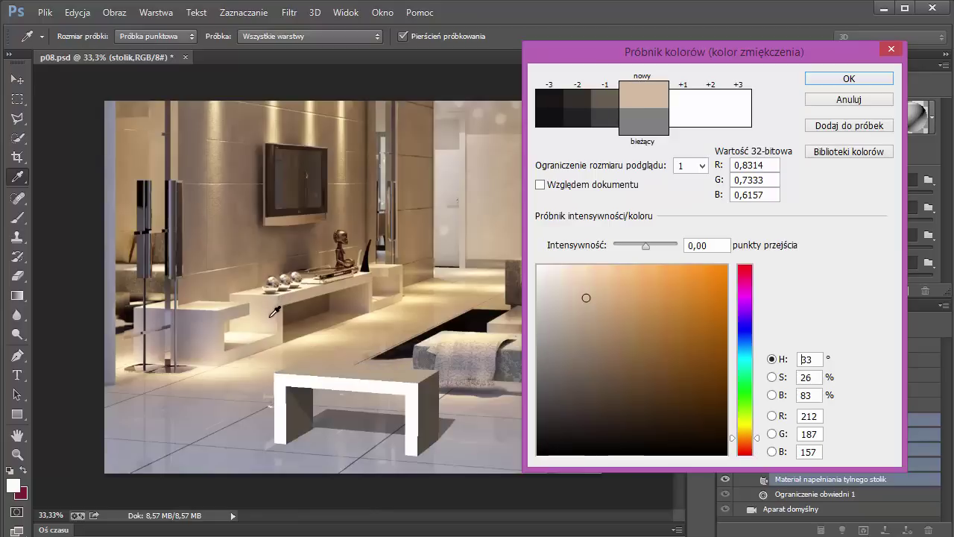
pyautogui.click(274, 311)
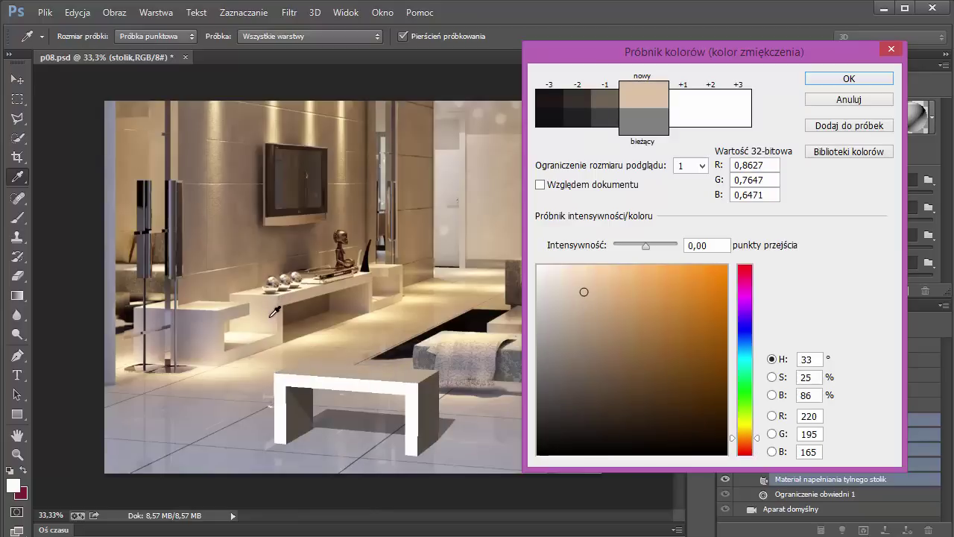
pyautogui.click(832, 77)
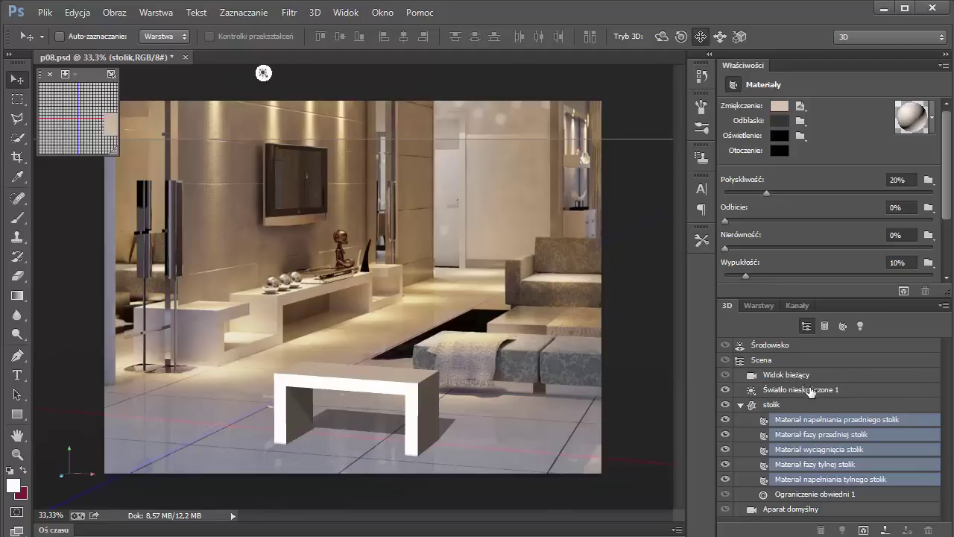
# - Select the scene's Environment to show its lighting and shadow settings
pyautogui.click(772, 346)
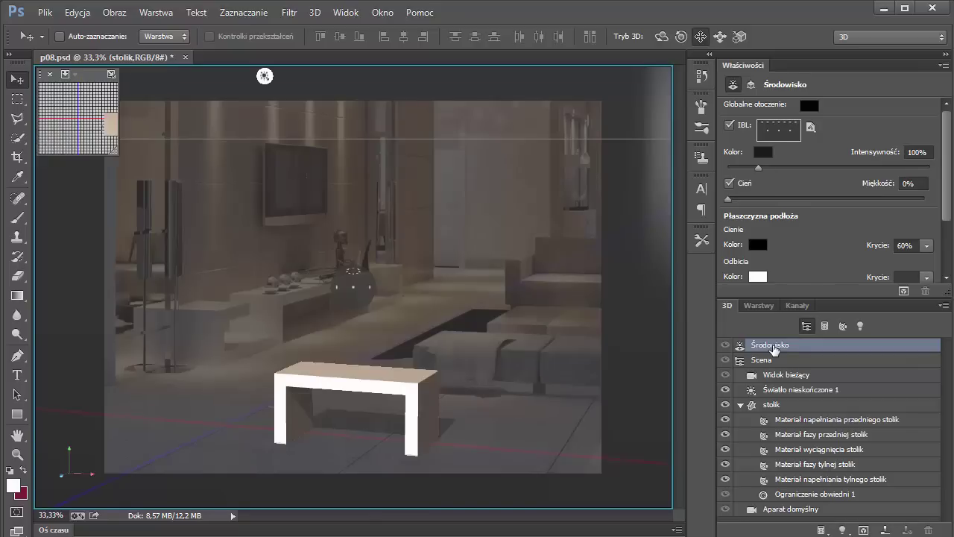
pyautogui.scroll(-2, 950, 207)
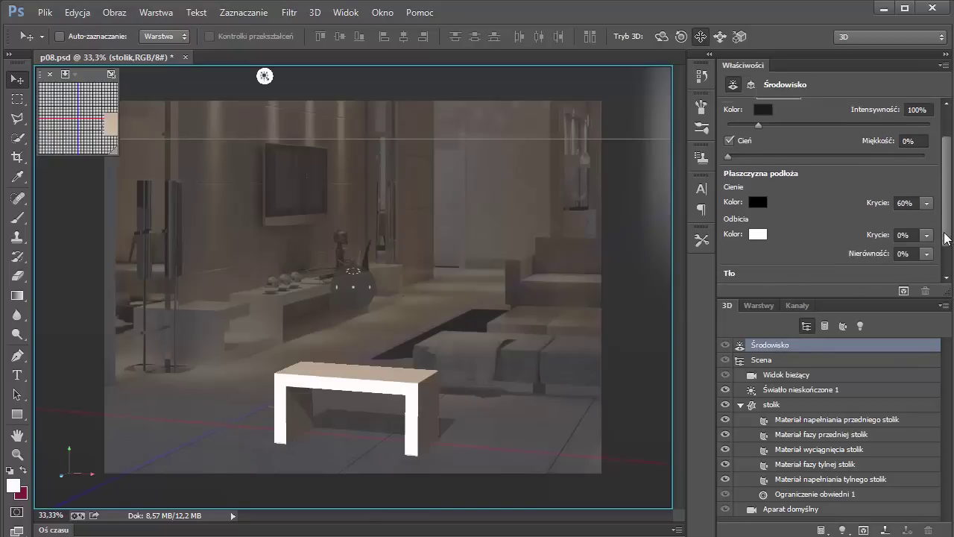
pyautogui.scroll(-2, 950, 206)
pyautogui.scroll(5, 946, 206)
pyautogui.scroll(-2, 932, 209)
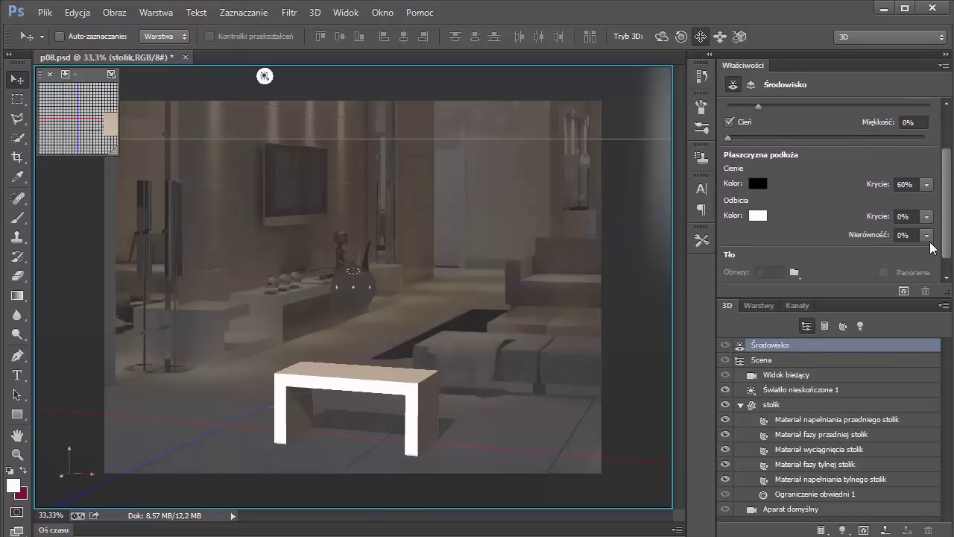
pyautogui.scroll(1, 930, 224)
pyautogui.scroll(2, 930, 212)
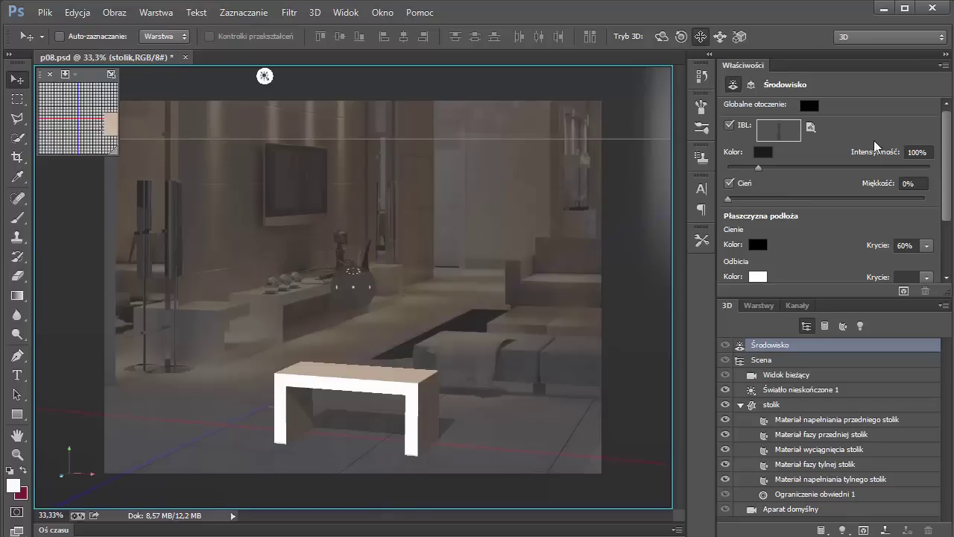
# - Replace the IBL texture with the pomieszczenie photo and rotate it to match the room
pyautogui.click(784, 133)
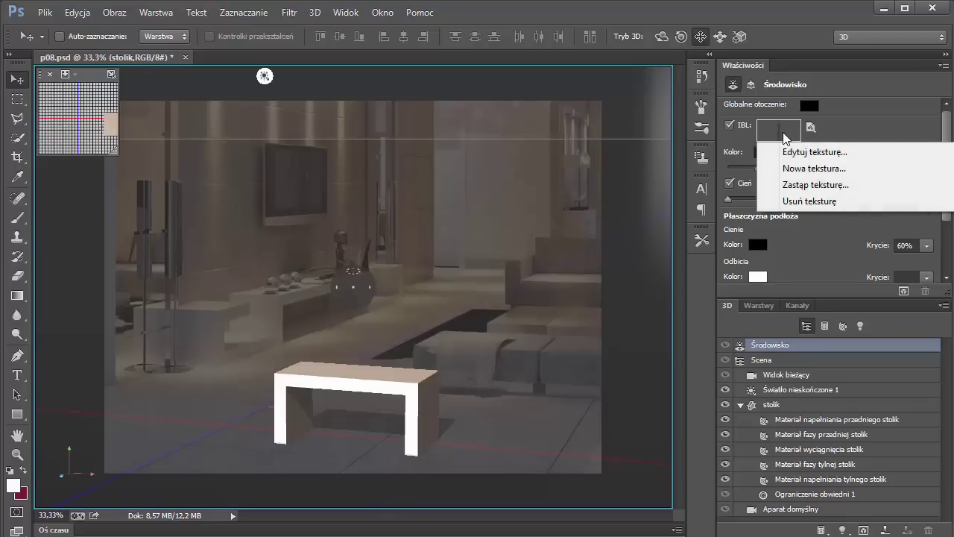
pyautogui.click(812, 188)
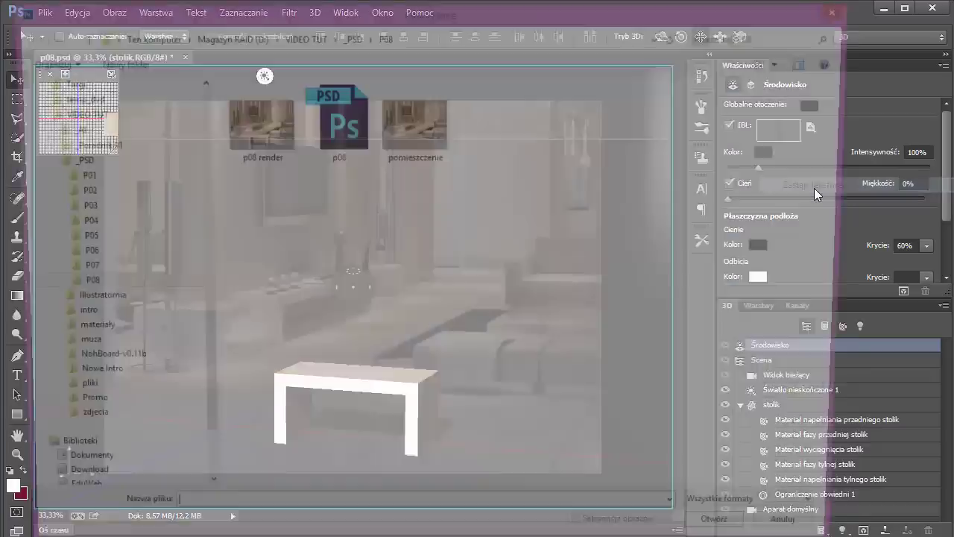
pyautogui.moveTo(549, 16); pyautogui.dragTo(601, 32)
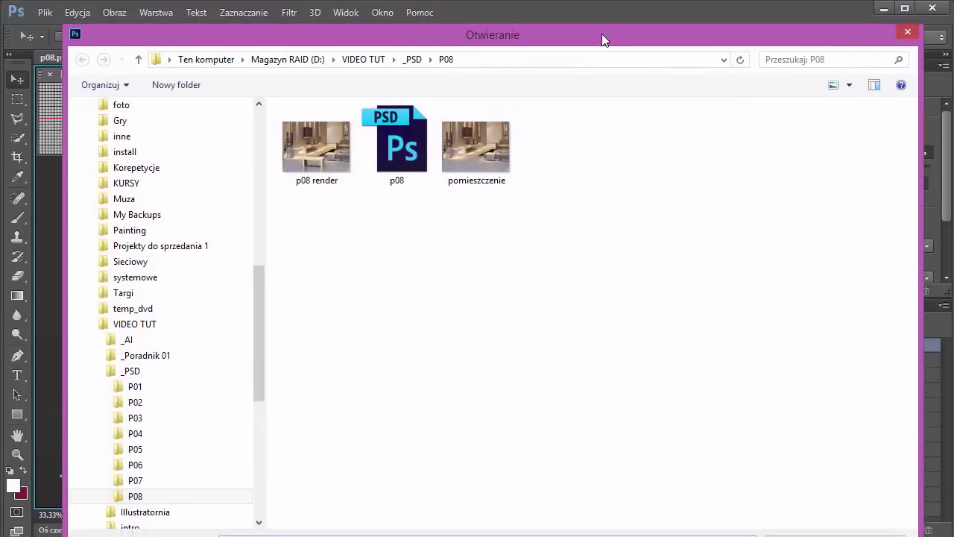
pyautogui.click(475, 161)
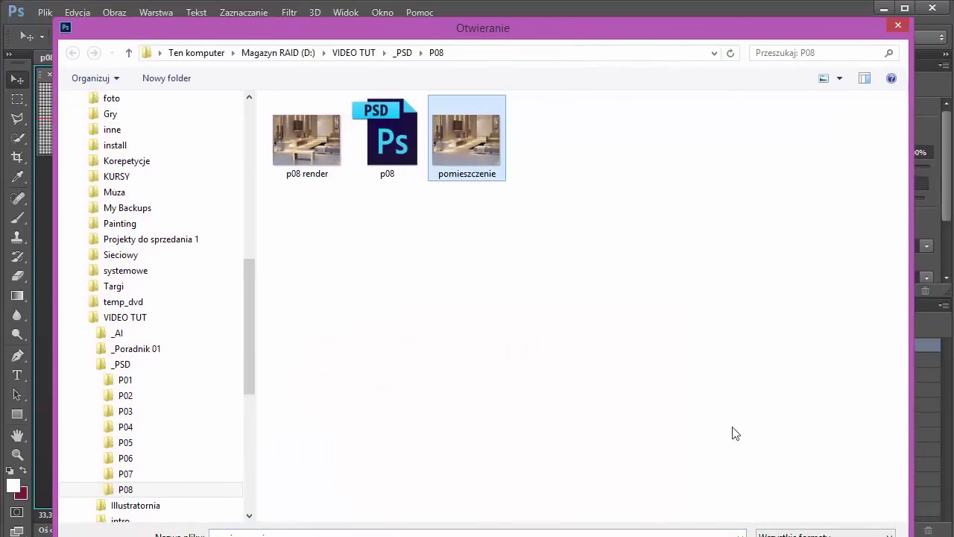
pyautogui.moveTo(739, 20); pyautogui.dragTo(703, 0)
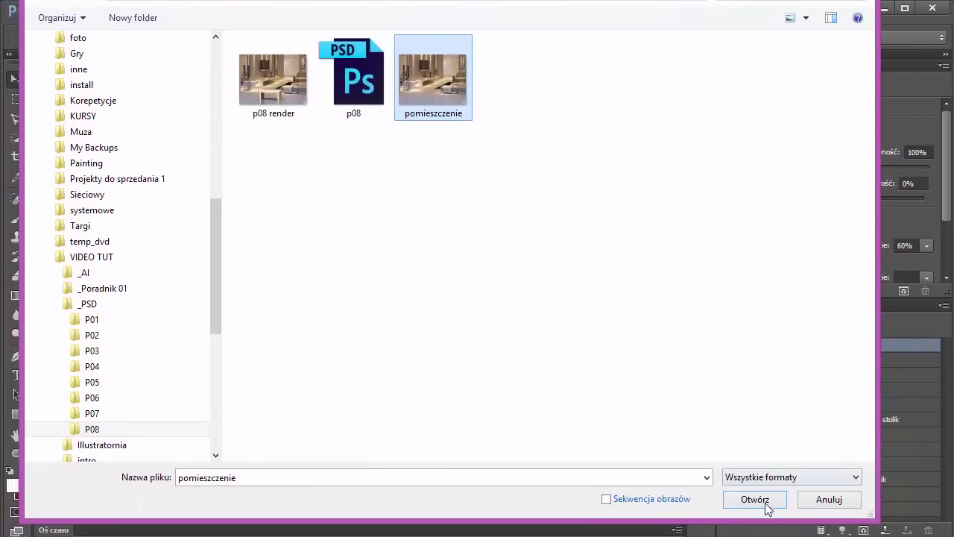
pyautogui.click(767, 503)
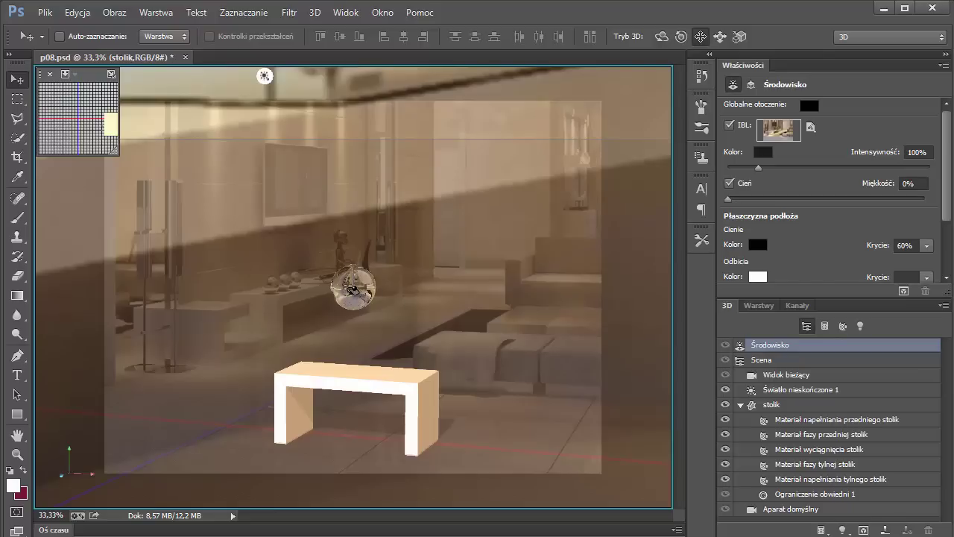
pyautogui.moveTo(345, 285); pyautogui.dragTo(350, 286)
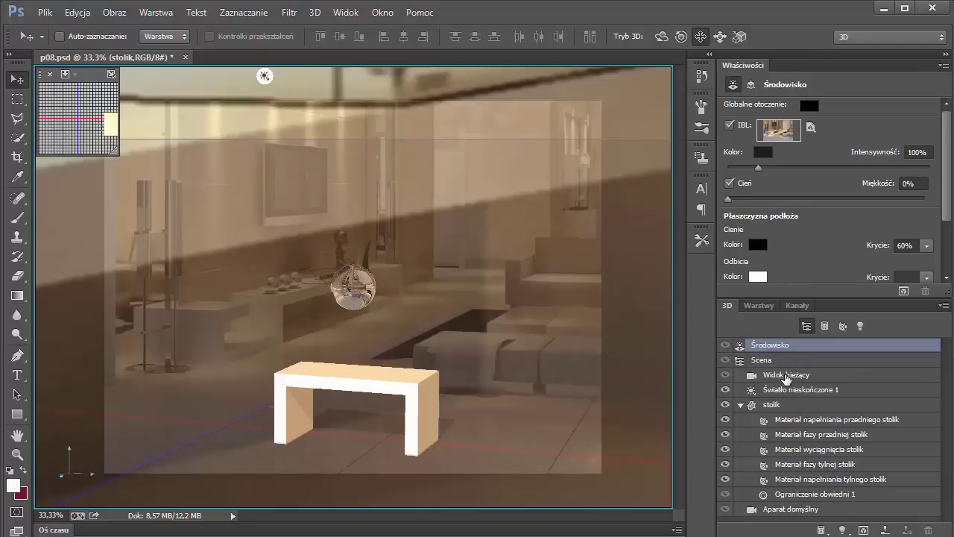
# - Rotate Infinite Light 1 to cast floor shadows, lower it to 67% intensity, and collapse stolik
pyautogui.click(804, 392)
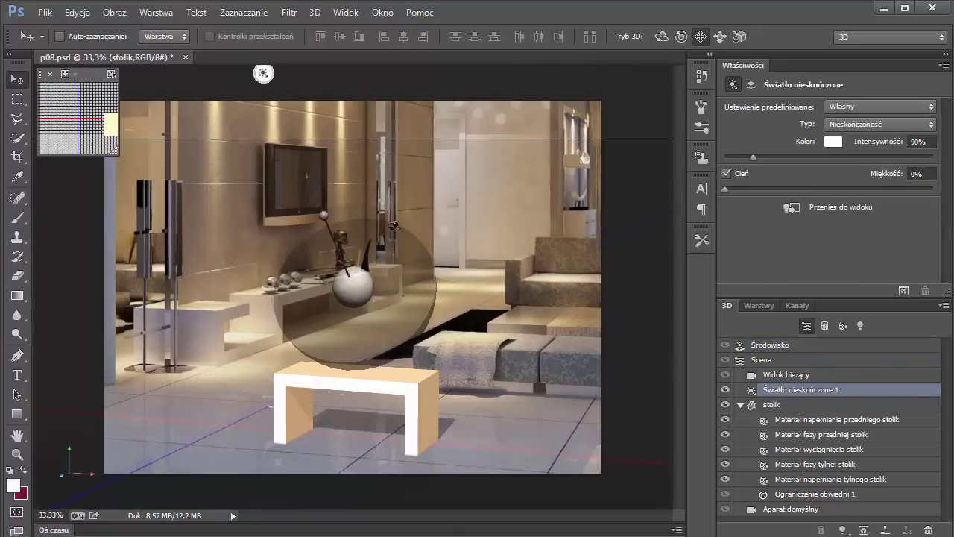
pyautogui.moveTo(324, 216); pyautogui.dragTo(300, 143)
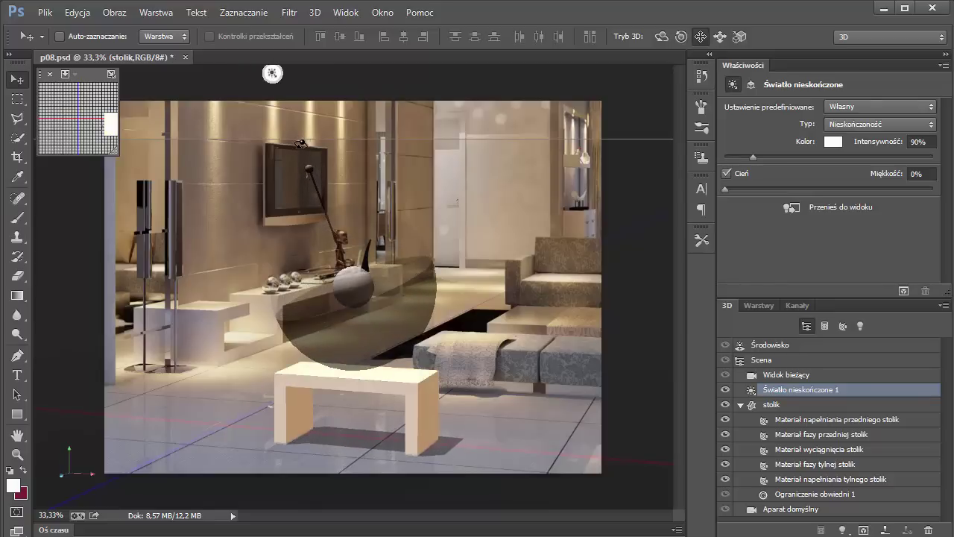
pyautogui.moveTo(301, 142); pyautogui.dragTo(296, 148)
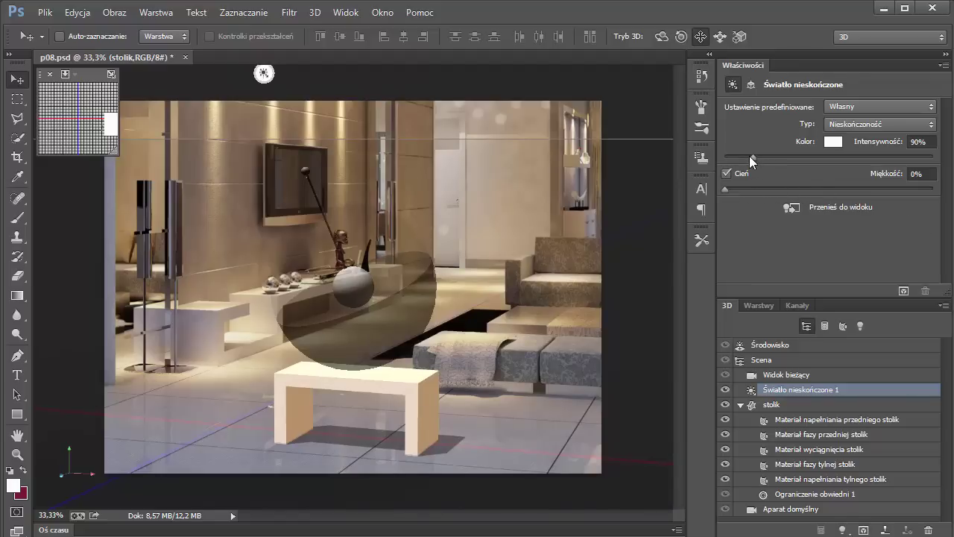
pyautogui.moveTo(748, 155); pyautogui.dragTo(748, 156)
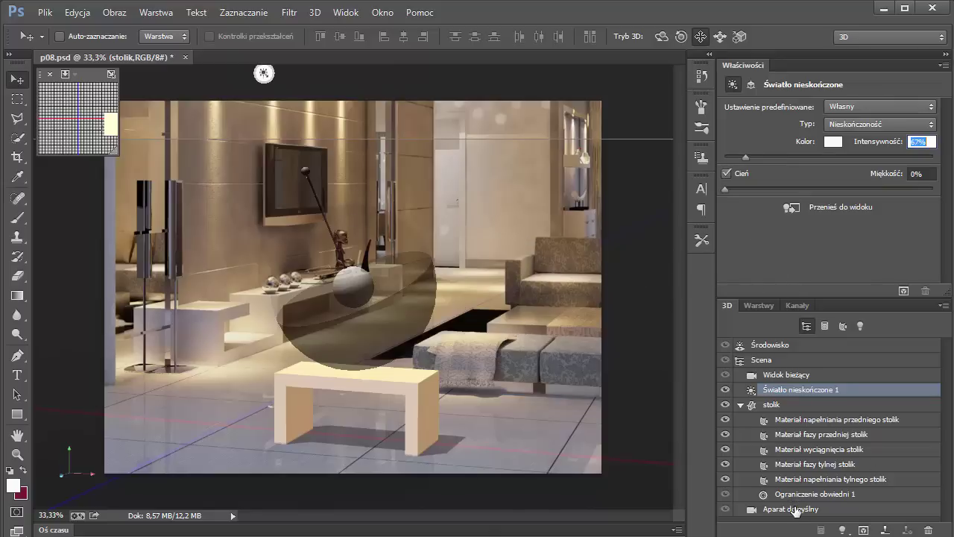
pyautogui.click(740, 404)
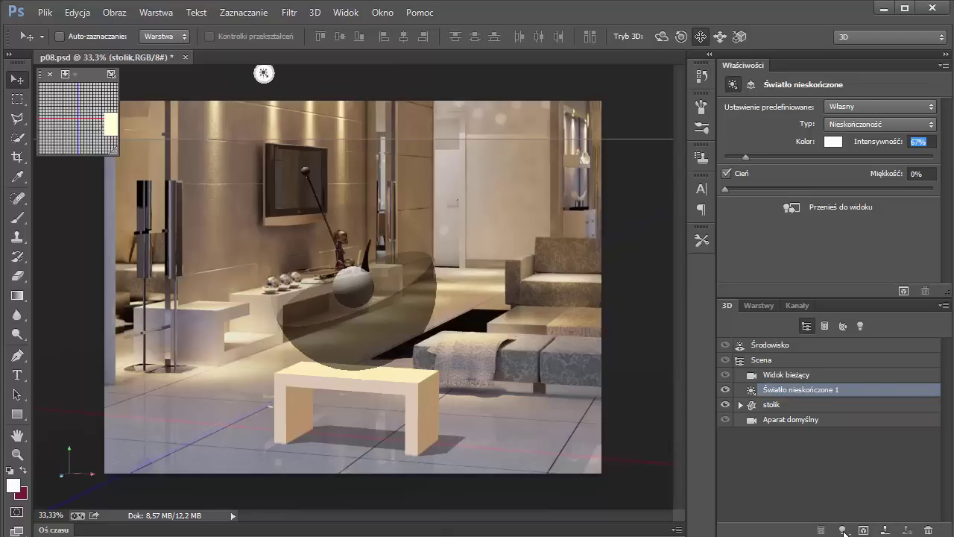
# - Try a point light and a spot light, delete both, then enlarge the secondary 3D view
pyautogui.click(843, 532)
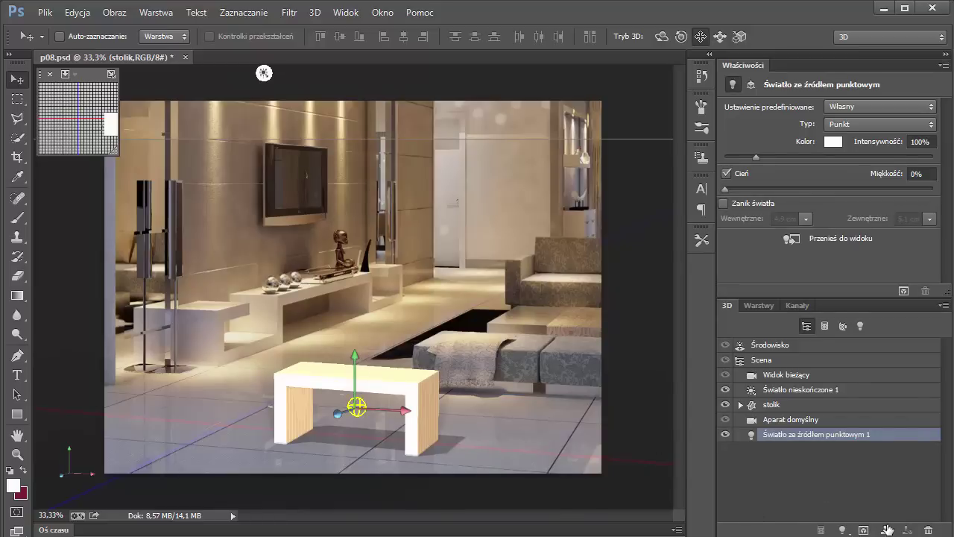
pyautogui.click(928, 530)
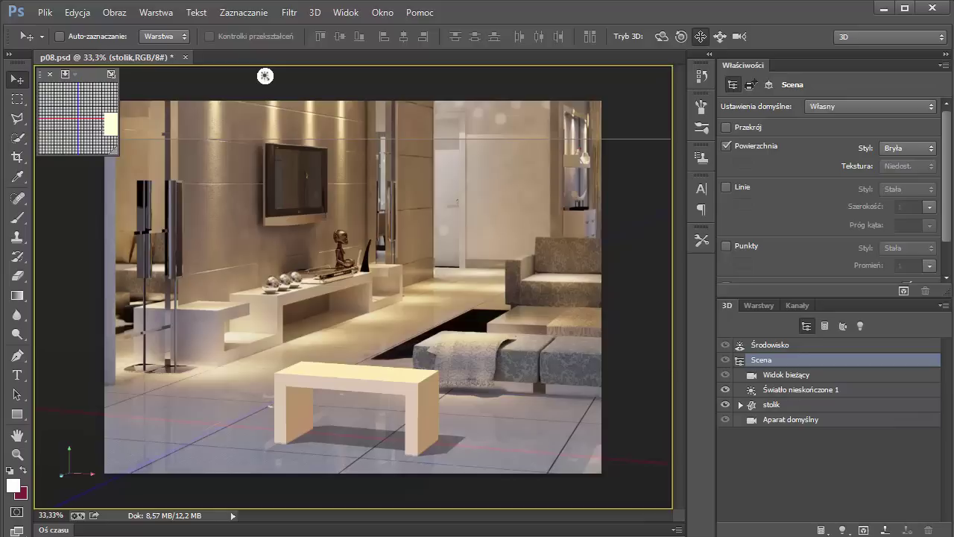
pyautogui.click(842, 530)
pyautogui.click(814, 491)
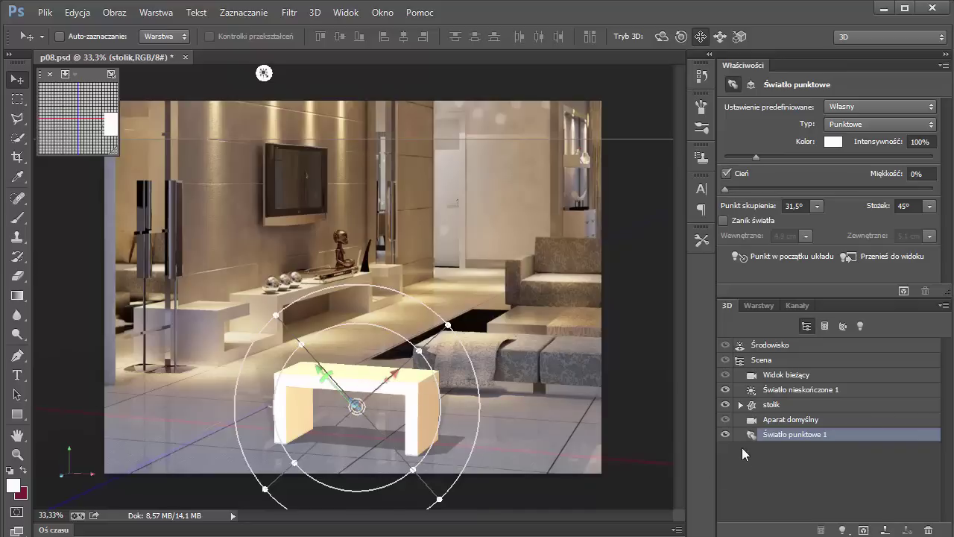
pyautogui.click(929, 529)
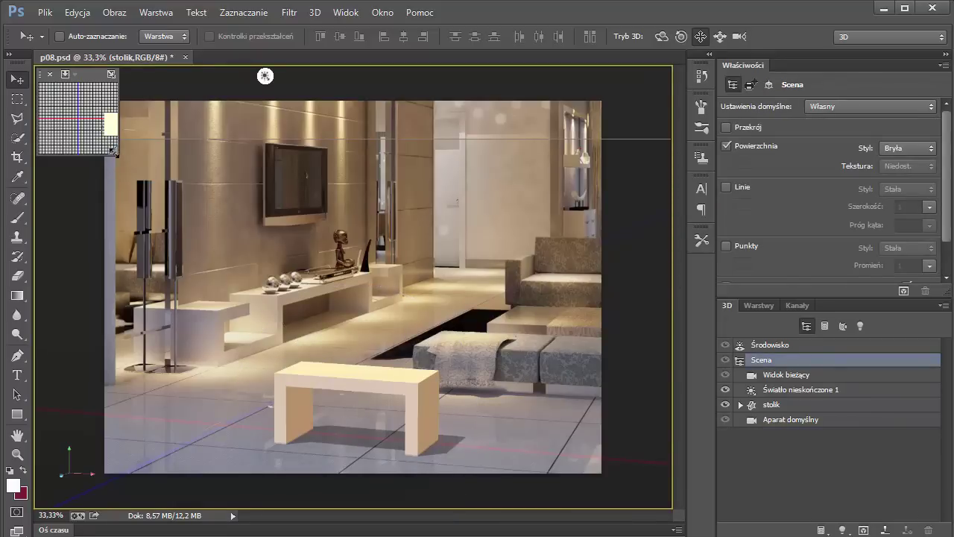
pyautogui.moveTo(112, 151); pyautogui.dragTo(130, 170)
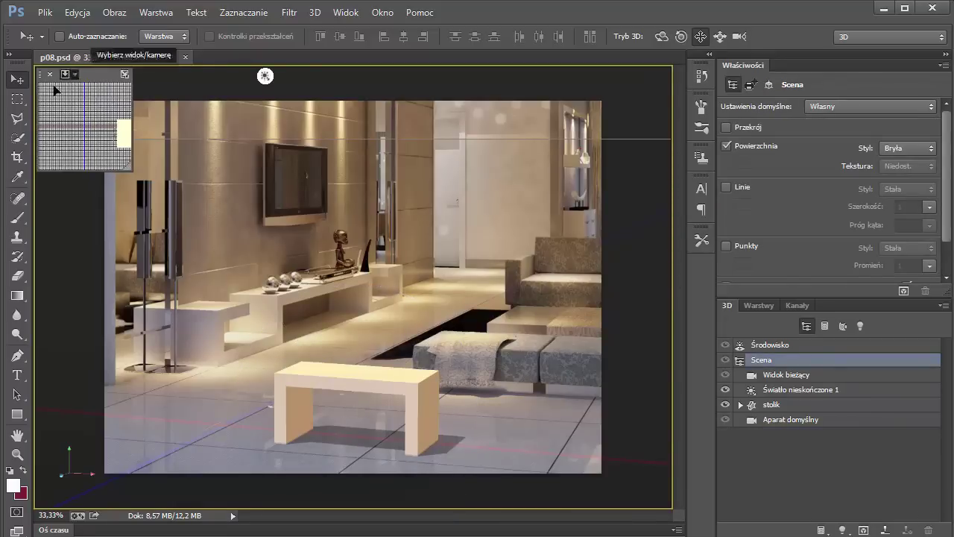
# - Set the secondary view to the Top preset and swap it into the main canvas
pyautogui.moveTo(107, 130)
pyautogui.mouseDown()
pyautogui.moveTo(79, 127)
pyautogui.moveTo(87, 128)
pyautogui.mouseUp()
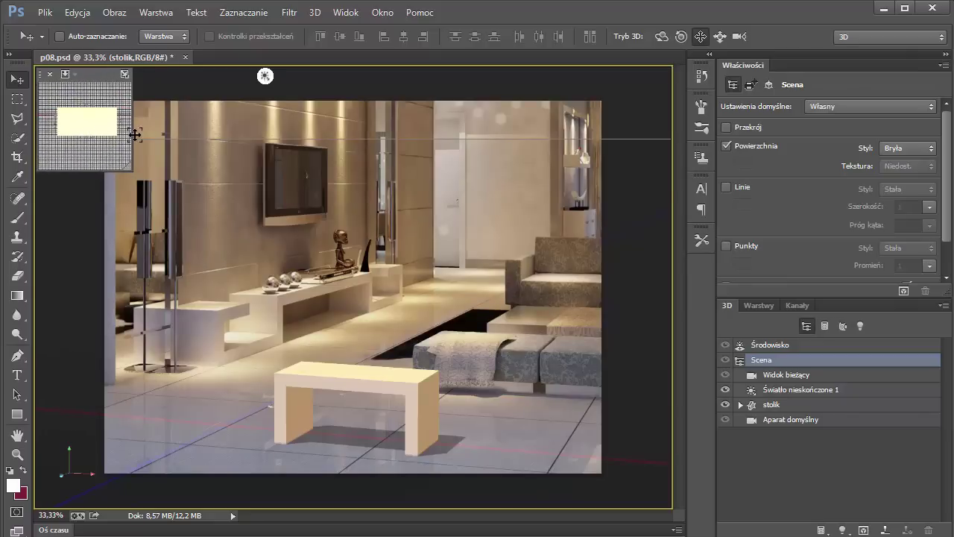
pyautogui.click(72, 76)
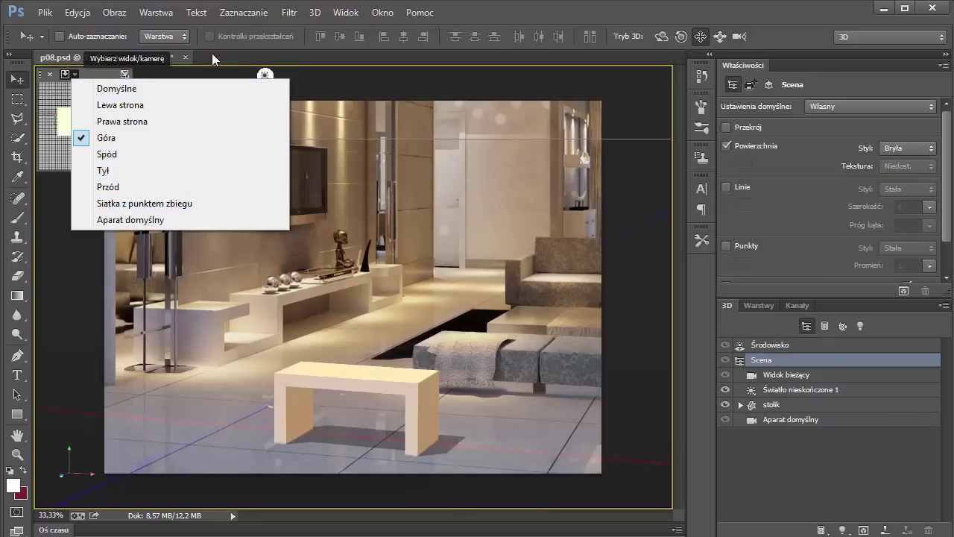
pyautogui.click(308, 73)
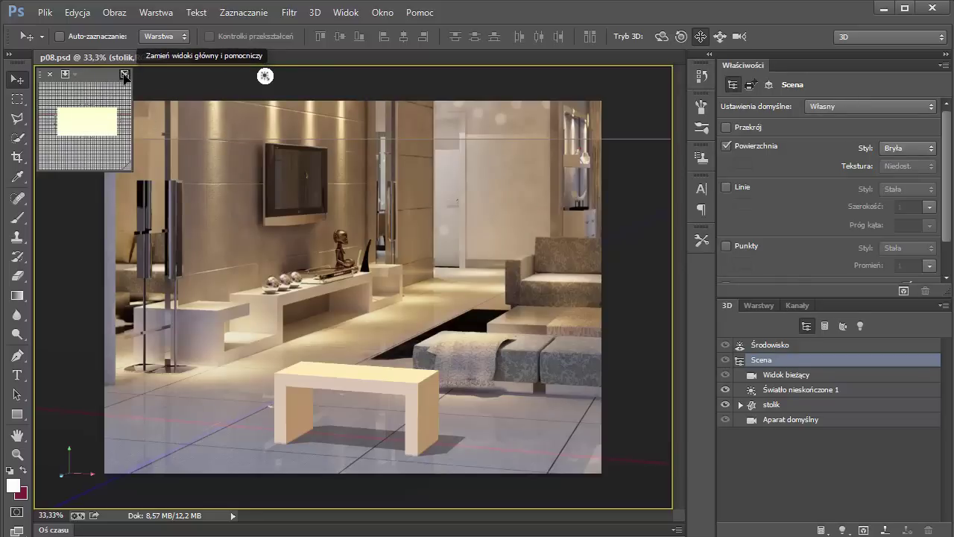
pyautogui.click(124, 75)
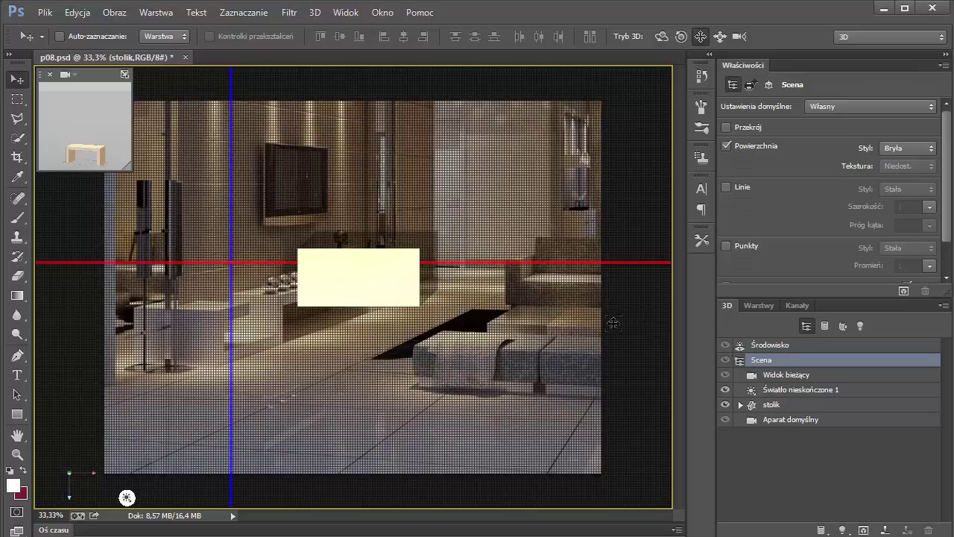
# - Add a spot light, place it above the beige table in top view, and swap views back
pyautogui.click(848, 532)
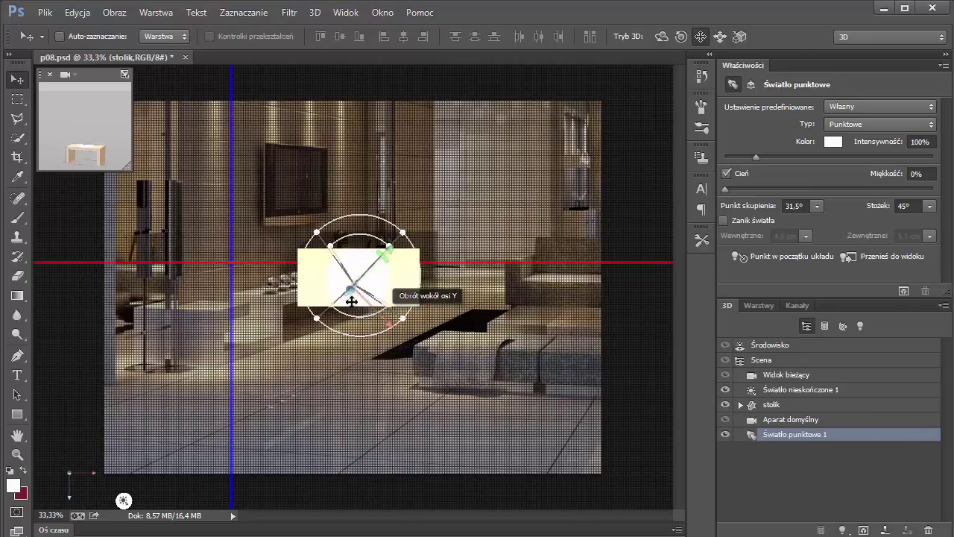
pyautogui.moveTo(351, 301)
pyautogui.mouseDown()
pyautogui.moveTo(194, 400)
pyautogui.moveTo(341, 290)
pyautogui.moveTo(366, 251)
pyautogui.moveTo(340, 297)
pyautogui.moveTo(302, 330)
pyautogui.moveTo(291, 290)
pyautogui.moveTo(295, 325)
pyautogui.moveTo(289, 305)
pyautogui.moveTo(319, 334)
pyautogui.mouseUp()
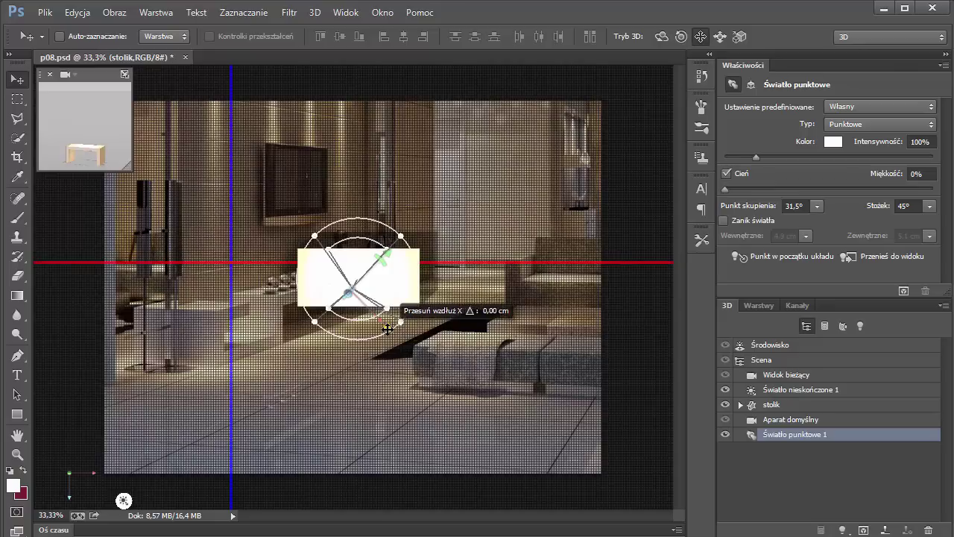
pyautogui.moveTo(388, 329)
pyautogui.mouseDown()
pyautogui.moveTo(432, 372)
pyautogui.moveTo(447, 366)
pyautogui.mouseUp()
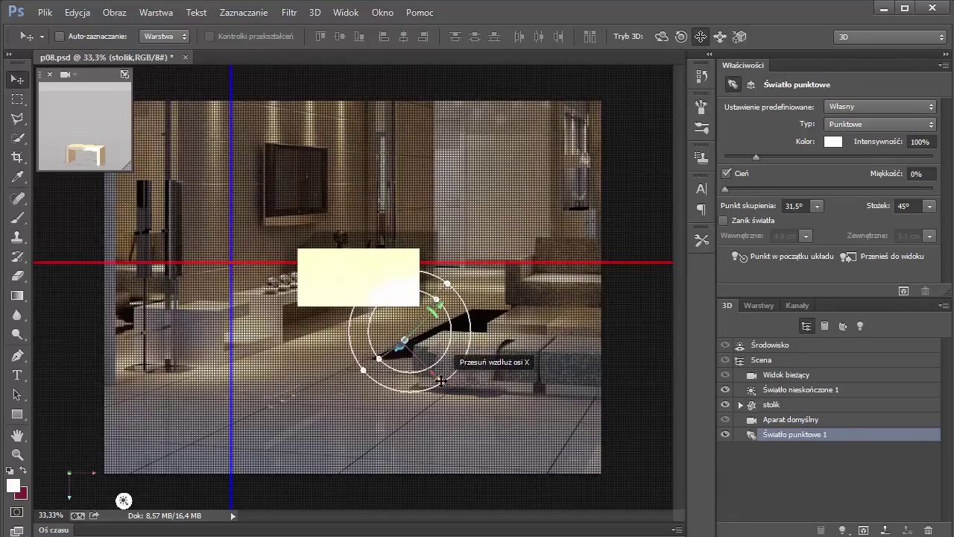
pyautogui.moveTo(441, 380); pyautogui.dragTo(357, 311)
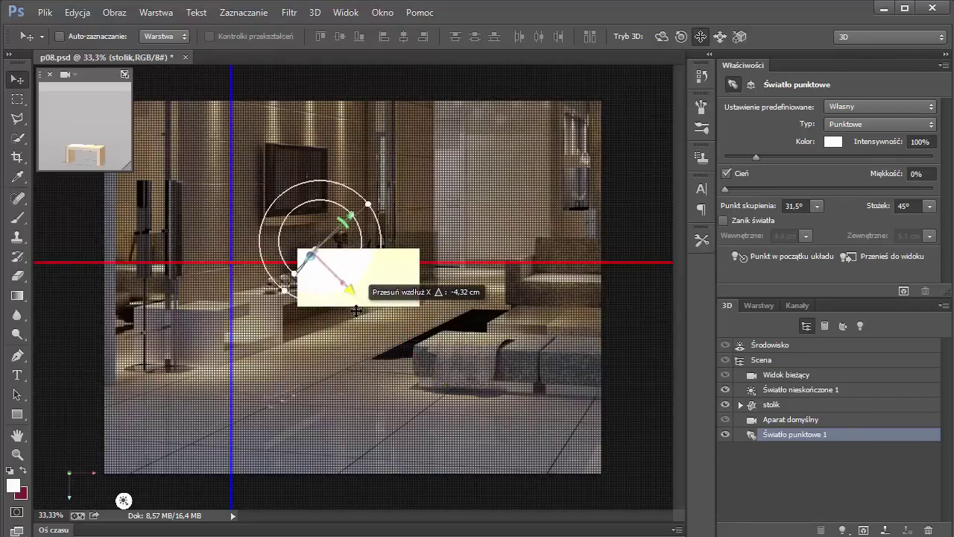
pyautogui.moveTo(356, 311); pyautogui.dragTo(353, 301)
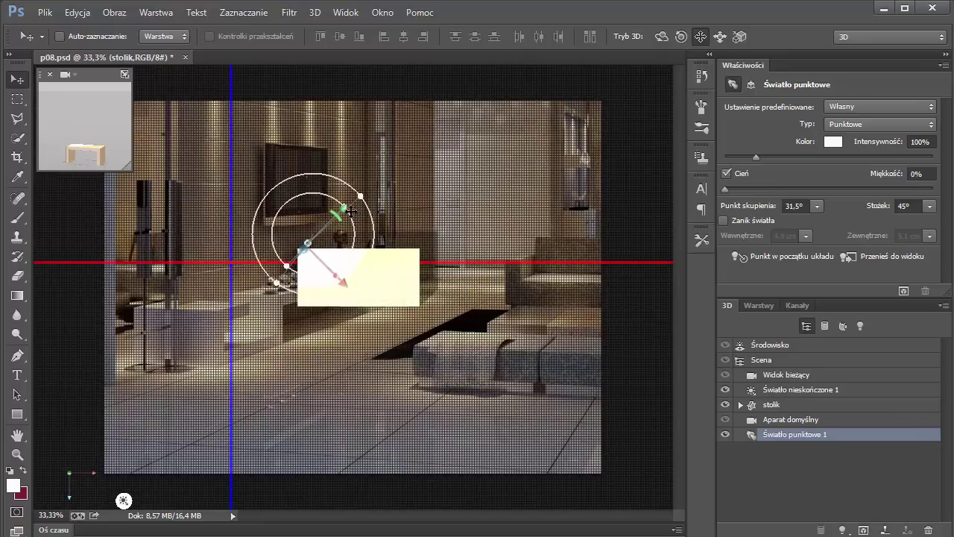
pyautogui.moveTo(340, 213); pyautogui.dragTo(380, 166)
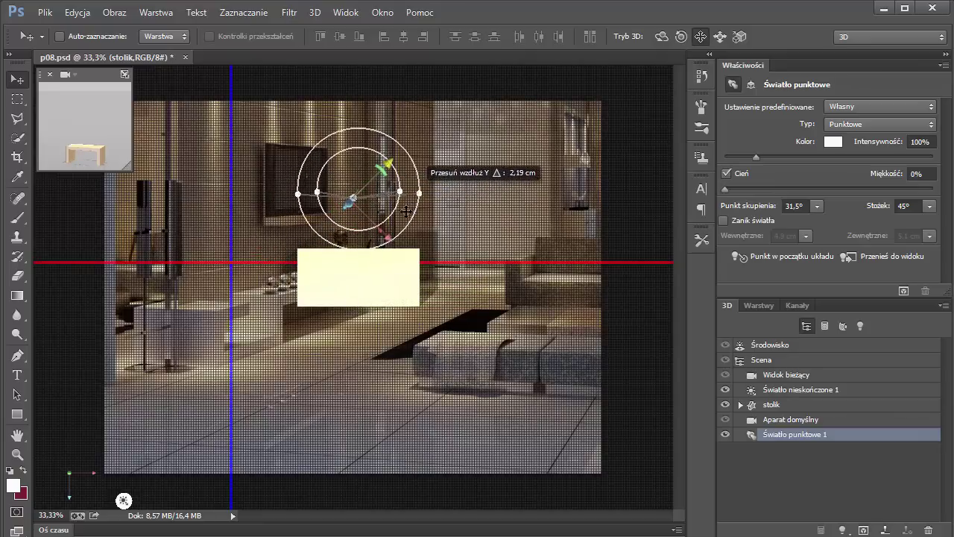
pyautogui.moveTo(388, 239); pyautogui.dragTo(438, 256)
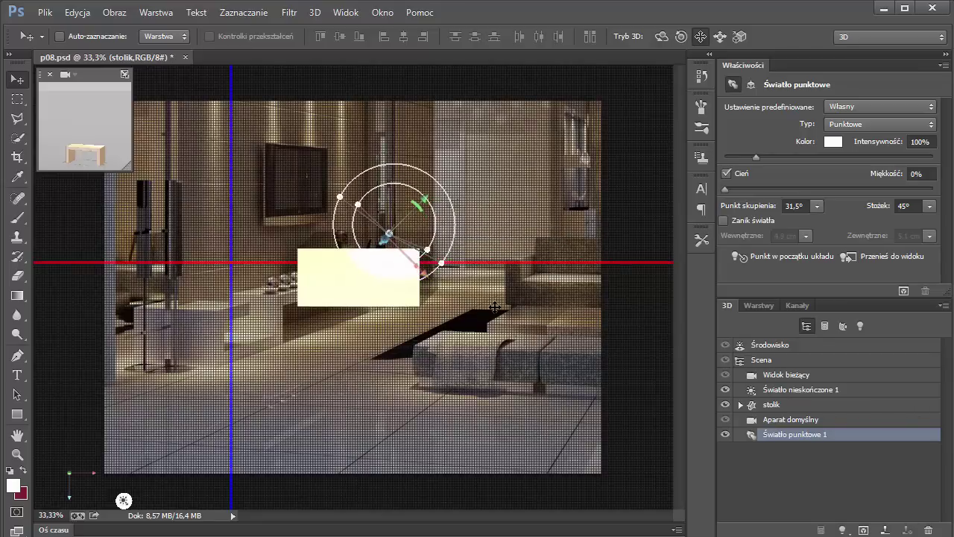
pyautogui.click(125, 74)
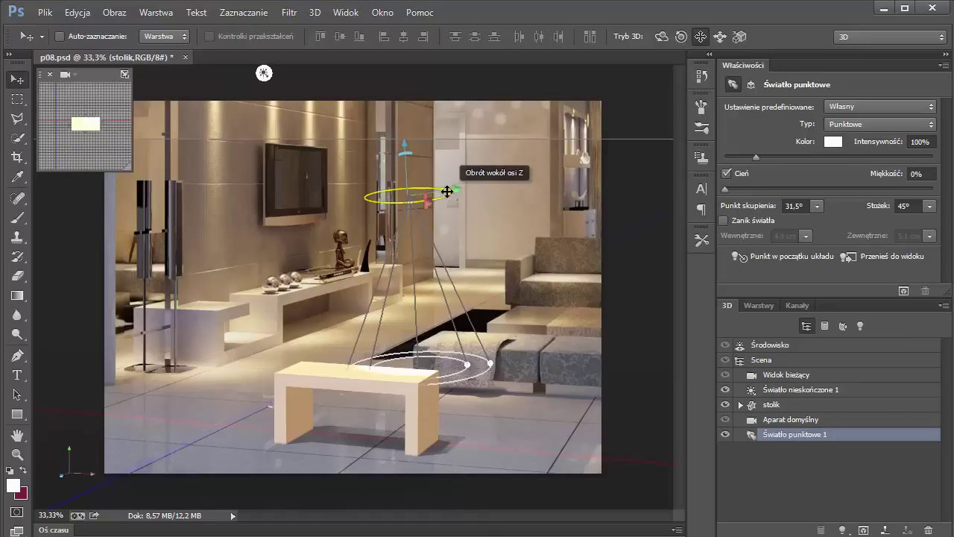
# - Nudge Point Light 1 along its X, Y and Z axes, then reselect it
pyautogui.moveTo(417, 153); pyautogui.dragTo(415, 154)
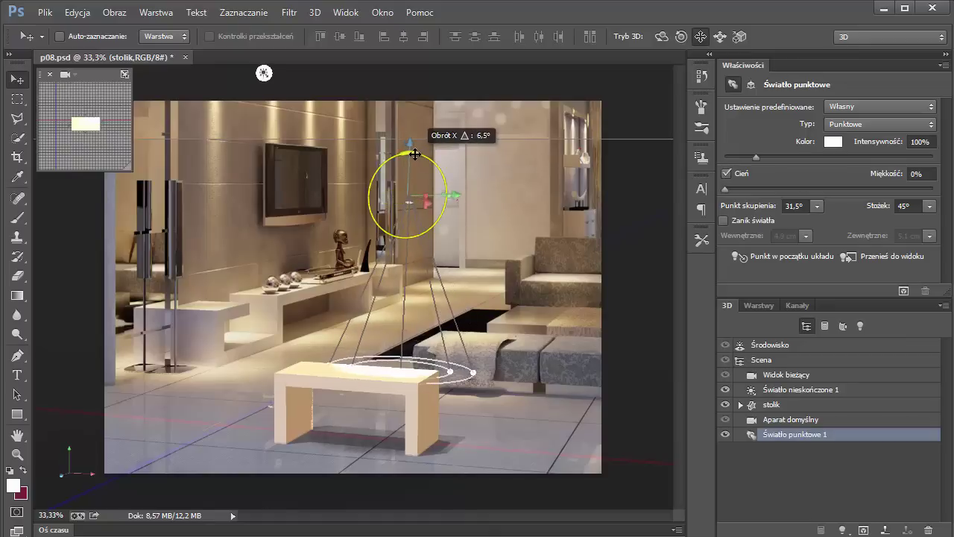
pyautogui.moveTo(454, 196)
pyautogui.mouseDown()
pyautogui.moveTo(491, 197)
pyautogui.moveTo(479, 198)
pyautogui.mouseUp()
pyautogui.moveTo(434, 145)
pyautogui.mouseDown()
pyautogui.moveTo(435, 181)
pyautogui.moveTo(378, 349)
pyautogui.mouseUp()
pyautogui.click(389, 348)
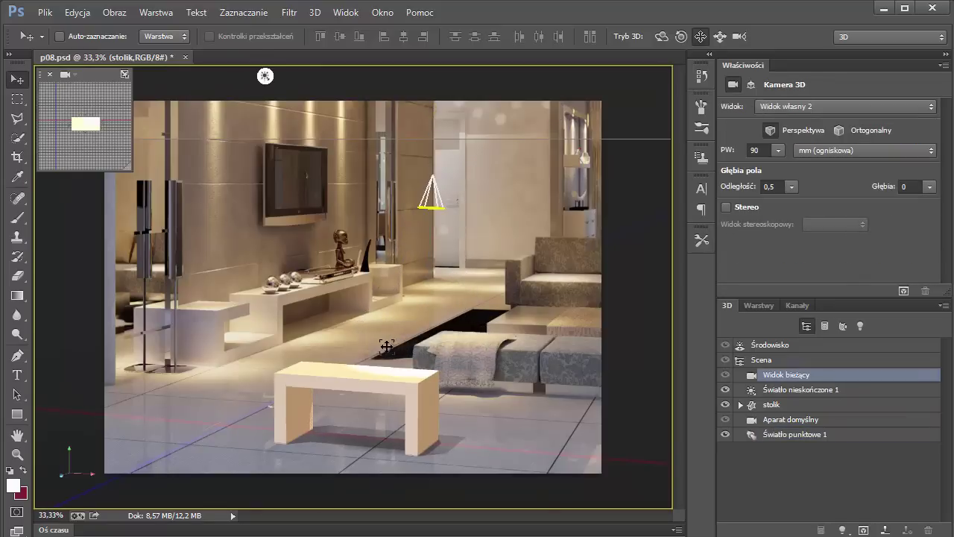
pyautogui.click(427, 208)
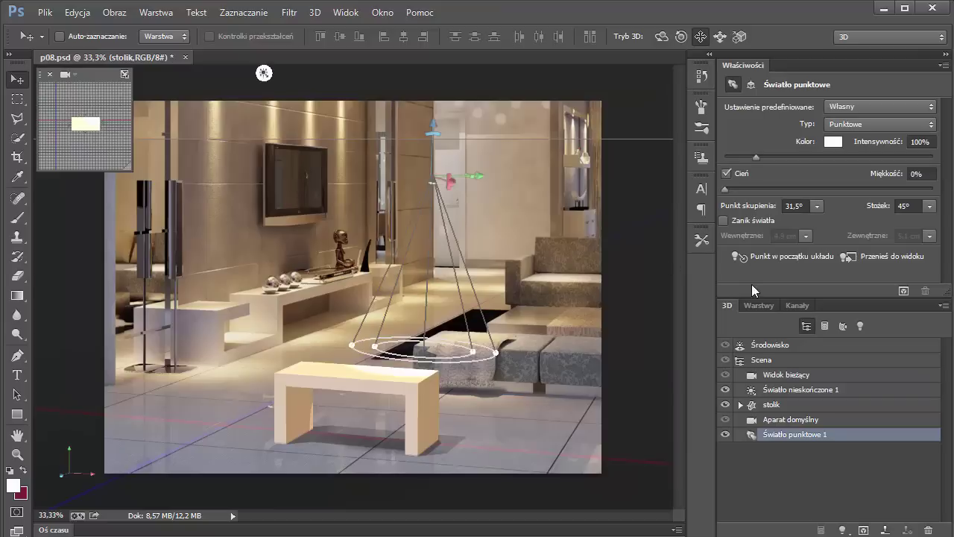
# - Set the point light's cone angle (Stożek) to 69°
pyautogui.click(929, 206)
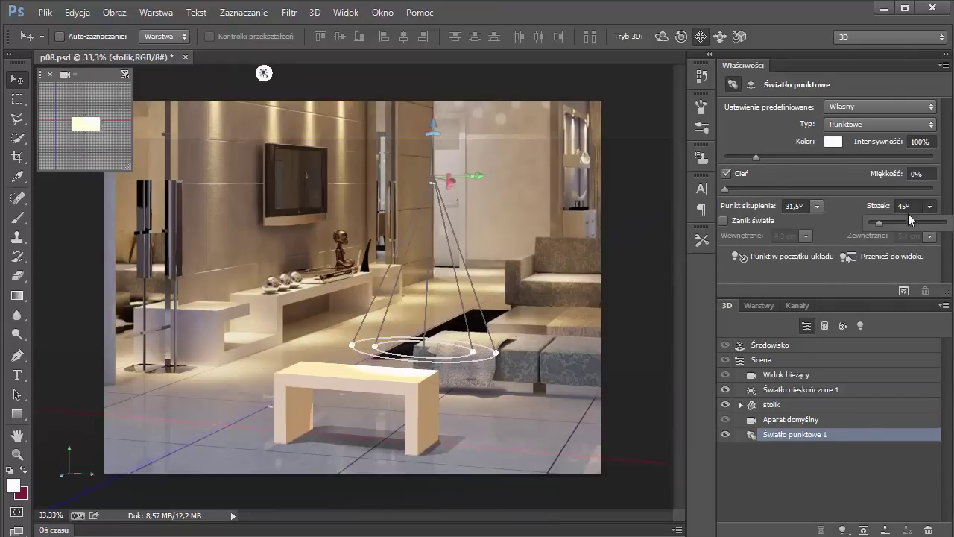
pyautogui.moveTo(879, 222); pyautogui.dragTo(898, 221)
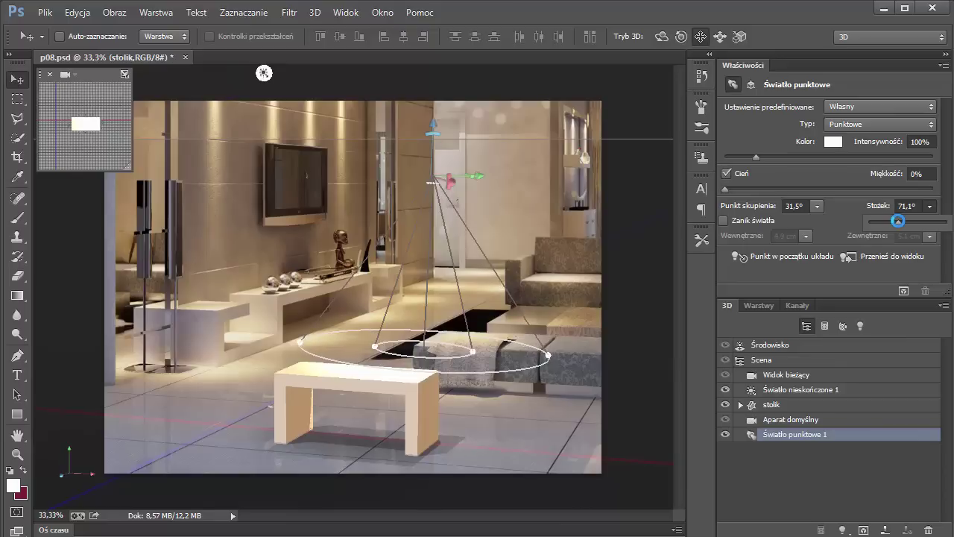
pyautogui.moveTo(897, 221); pyautogui.dragTo(896, 221)
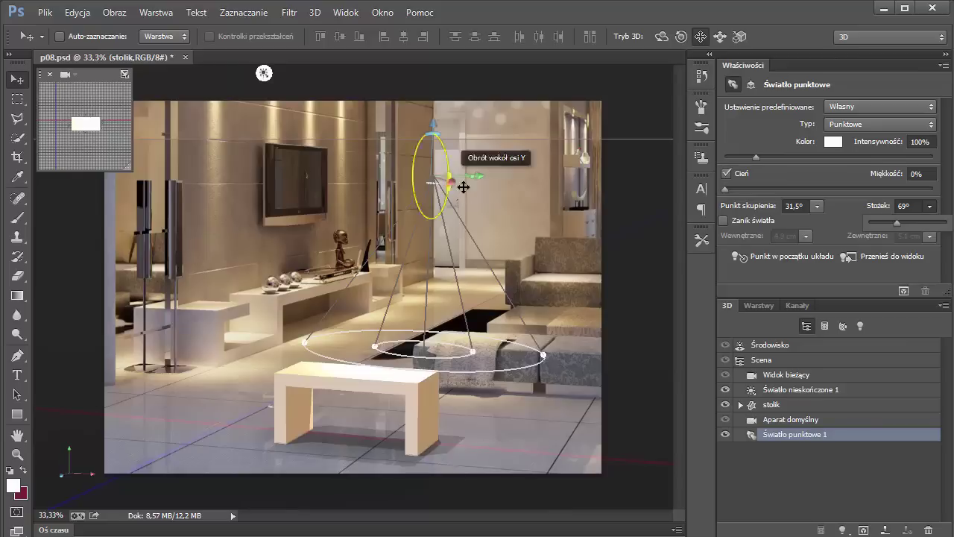
pyautogui.click(434, 183)
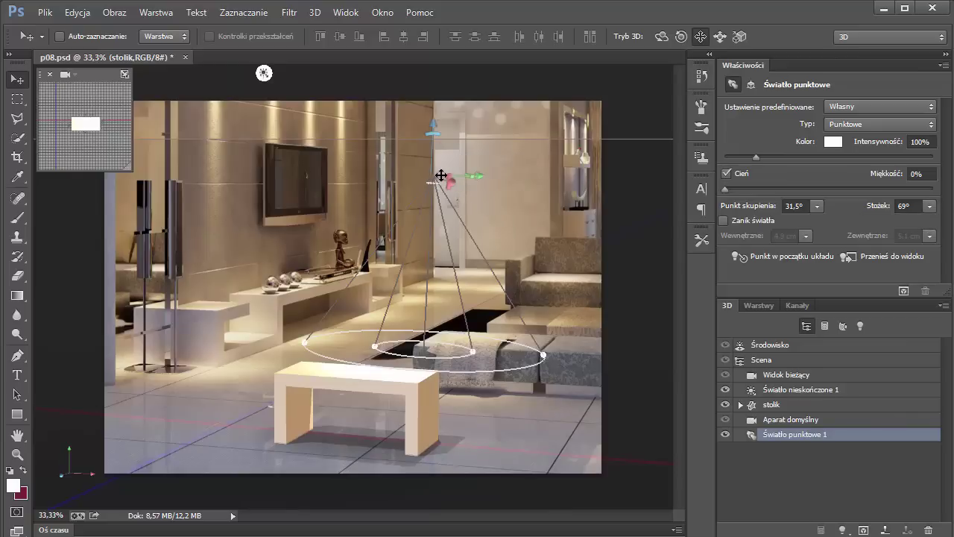
# - Raise Point Light 1 and shift it right, centred above the grey seating
pyautogui.moveTo(433, 125); pyautogui.dragTo(445, 162)
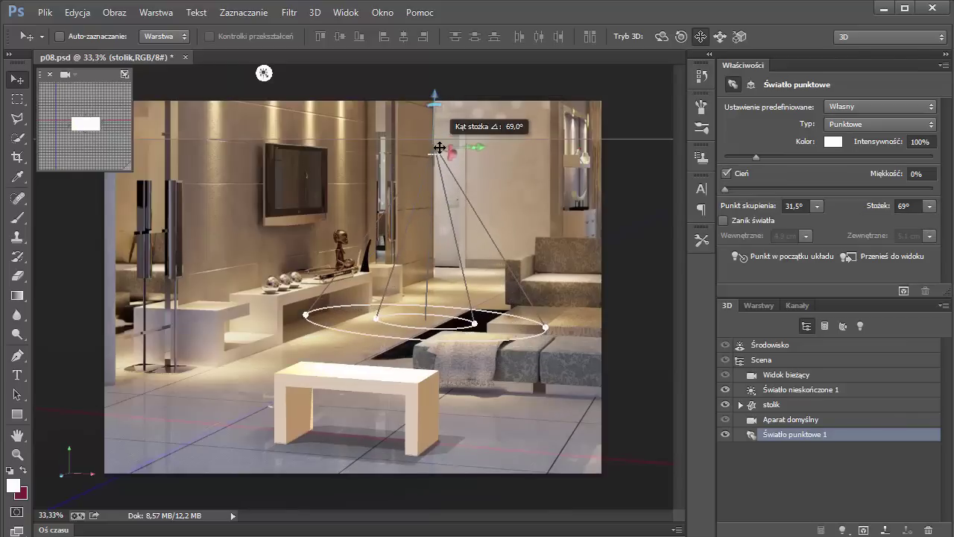
pyautogui.moveTo(484, 146); pyautogui.dragTo(536, 158)
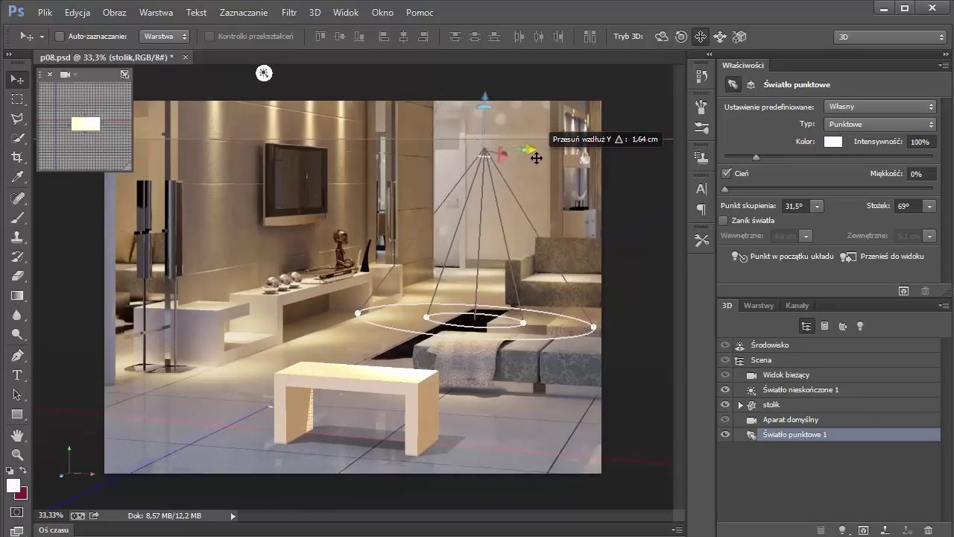
pyautogui.moveTo(484, 96)
pyautogui.mouseDown()
pyautogui.moveTo(481, 114)
pyautogui.moveTo(494, 122)
pyautogui.mouseUp()
pyautogui.moveTo(533, 161); pyautogui.dragTo(522, 163)
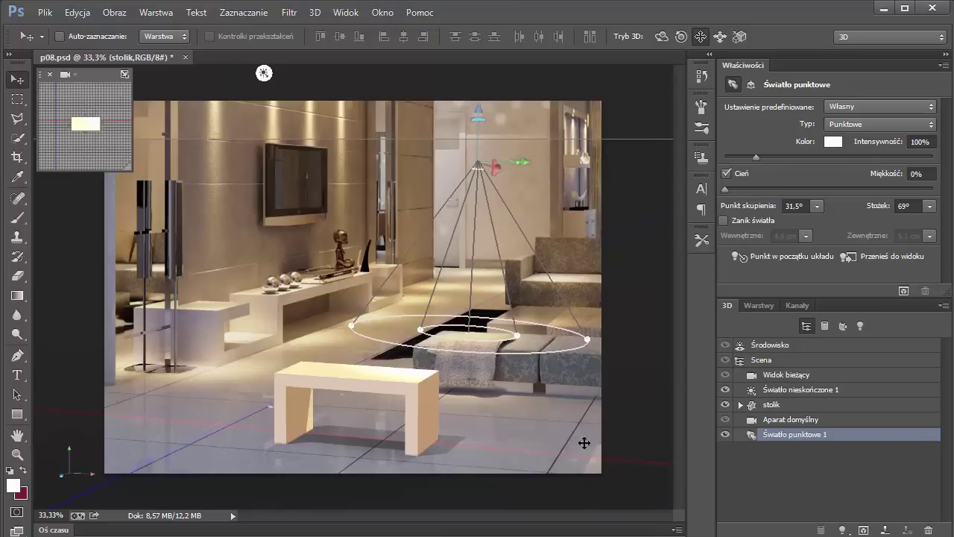
# - Set the Environment shadow softness (Cień Miękkość) to 24%, then select Widok bieżący
pyautogui.click(618, 444)
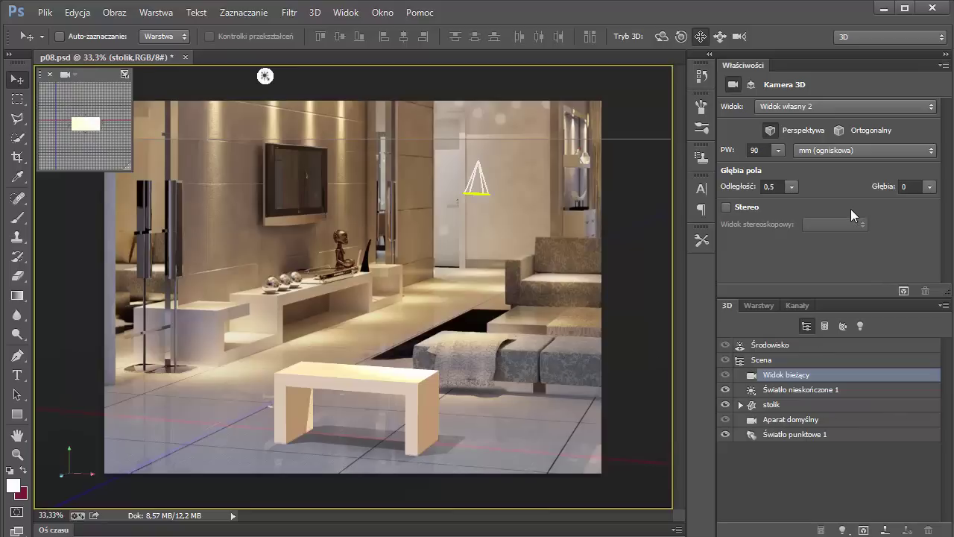
pyautogui.click(781, 345)
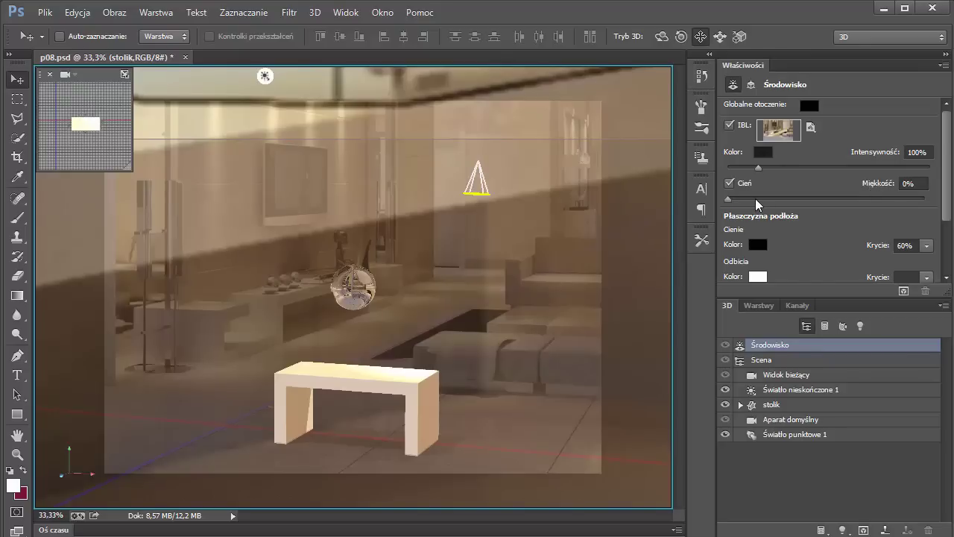
pyautogui.click(754, 199)
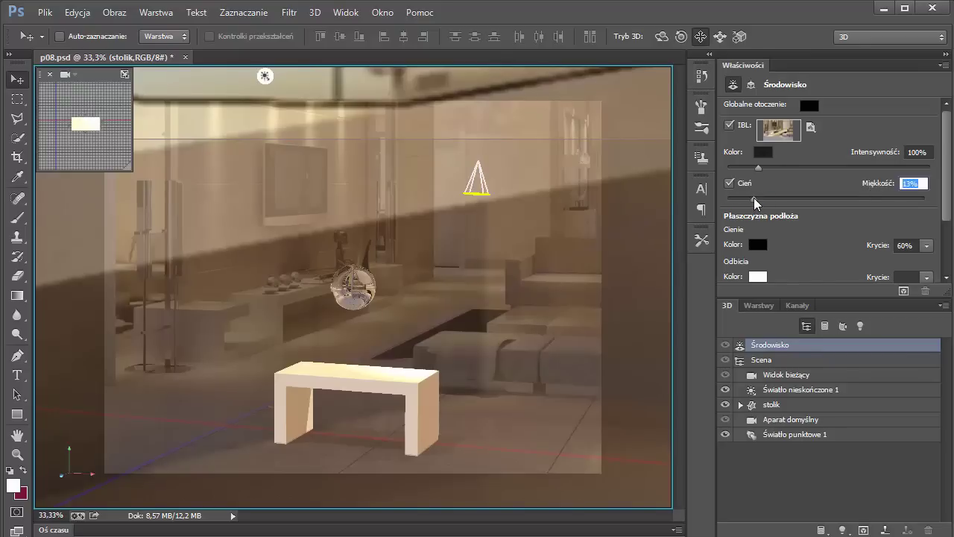
pyautogui.moveTo(754, 199); pyautogui.dragTo(767, 199)
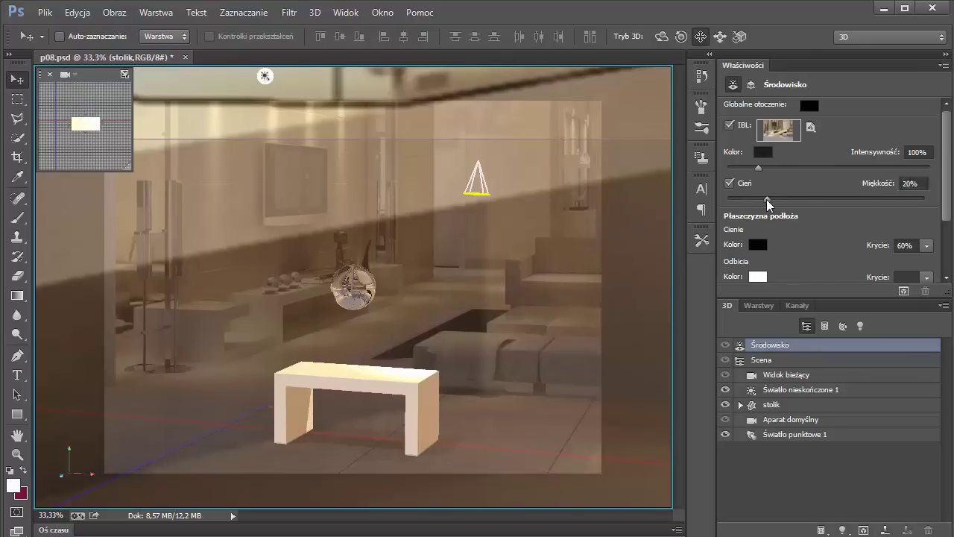
pyautogui.click(769, 203)
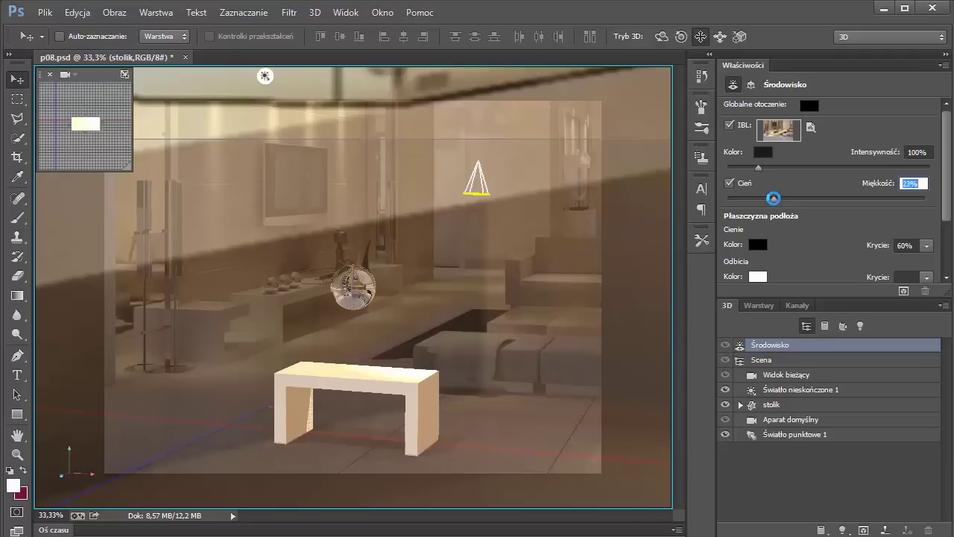
pyautogui.moveTo(774, 198); pyautogui.dragTo(774, 198)
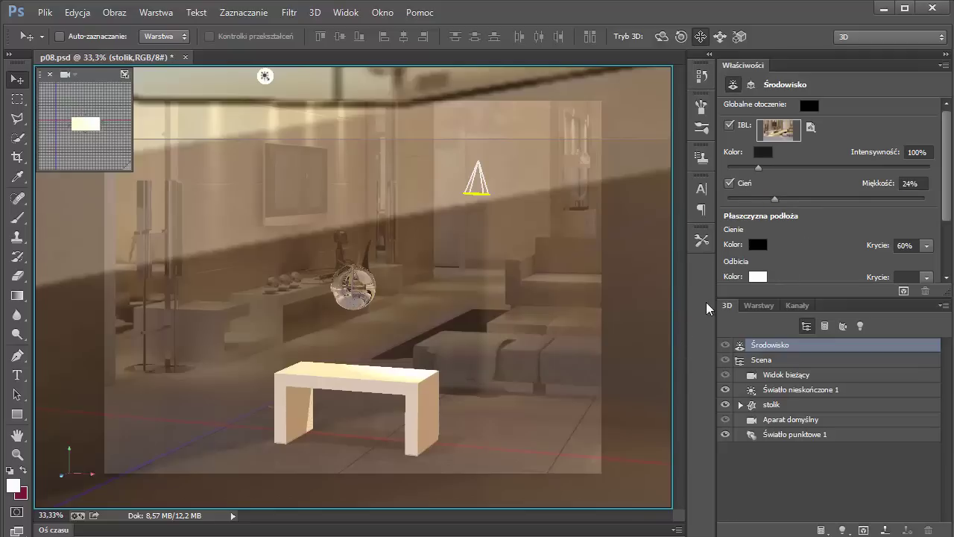
pyautogui.click(777, 376)
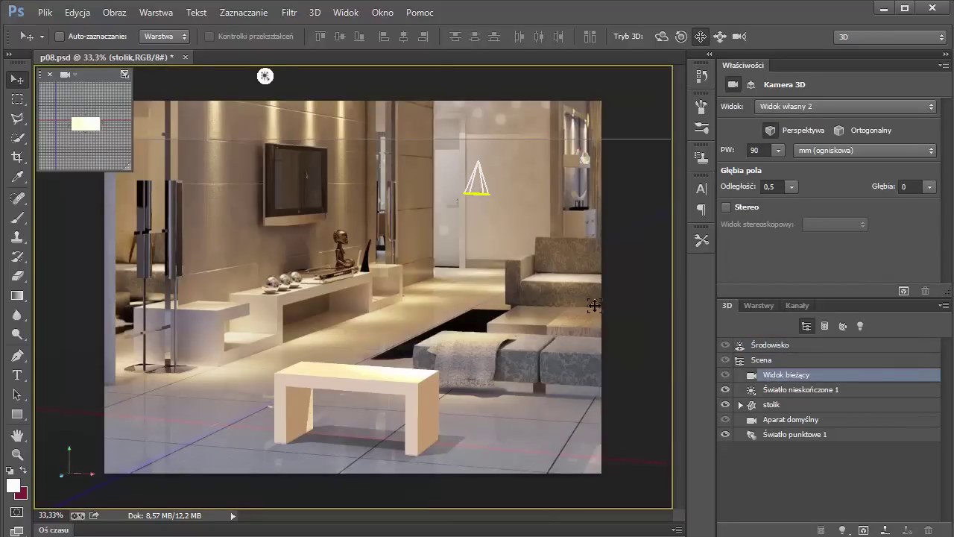
# - Raise Światło nieskończone 1's shadow softness to about 25%, then select Światło punktowe 1
pyautogui.click(265, 75)
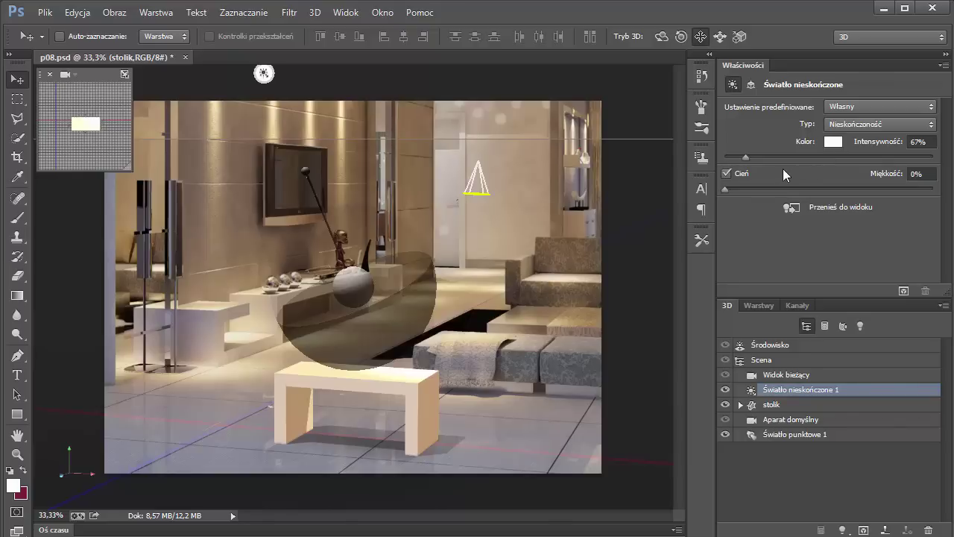
pyautogui.click(759, 189)
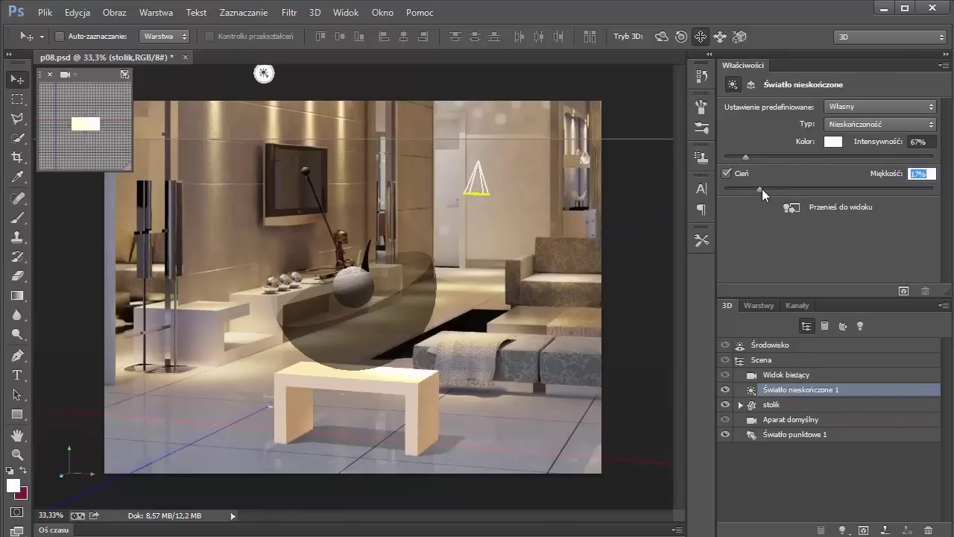
pyautogui.click(771, 189)
pyautogui.moveTo(772, 191); pyautogui.dragTo(780, 188)
pyautogui.click(481, 190)
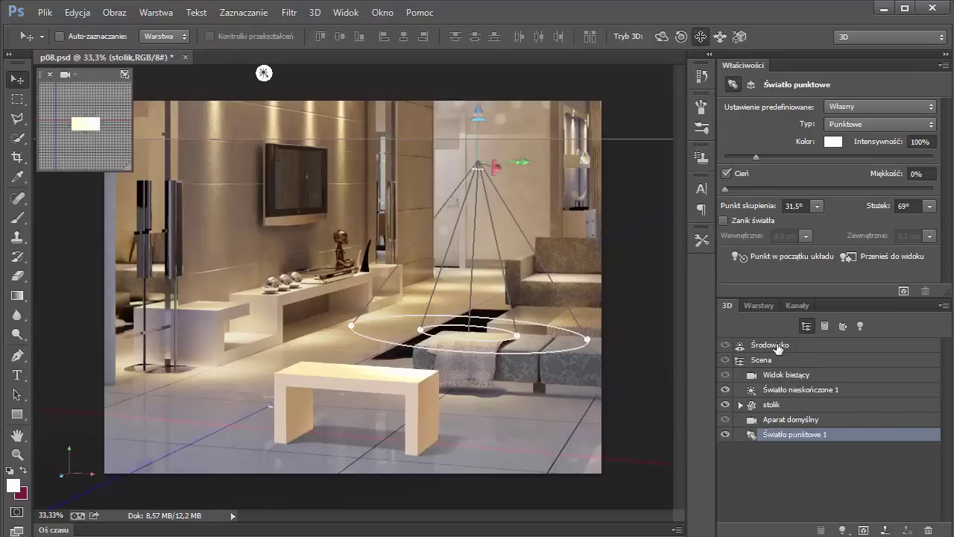
# - Set the Środowisko ground plane reflection opacity (Krycie) to 54%
pyautogui.click(777, 346)
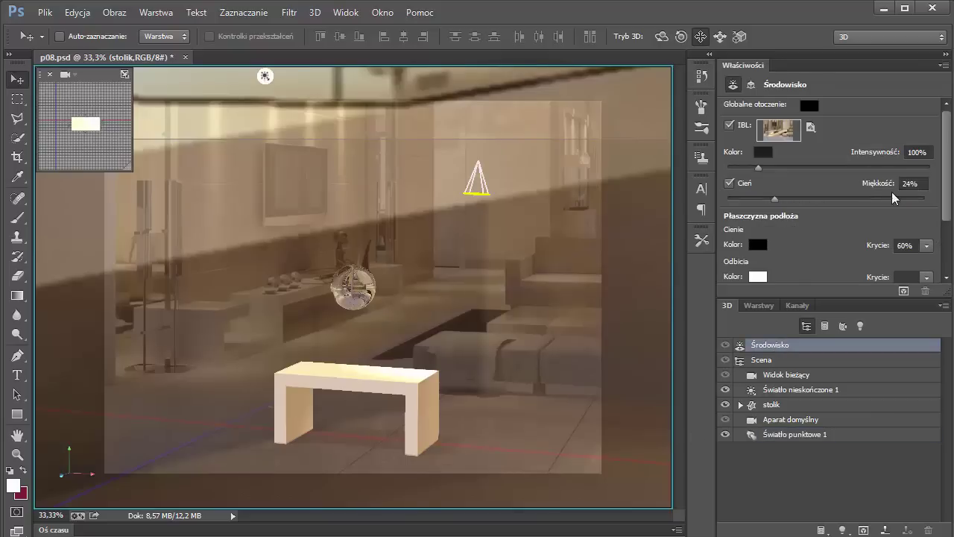
pyautogui.moveTo(948, 212)
pyautogui.mouseDown()
pyautogui.moveTo(935, 184)
pyautogui.moveTo(938, 260)
pyautogui.mouseUp()
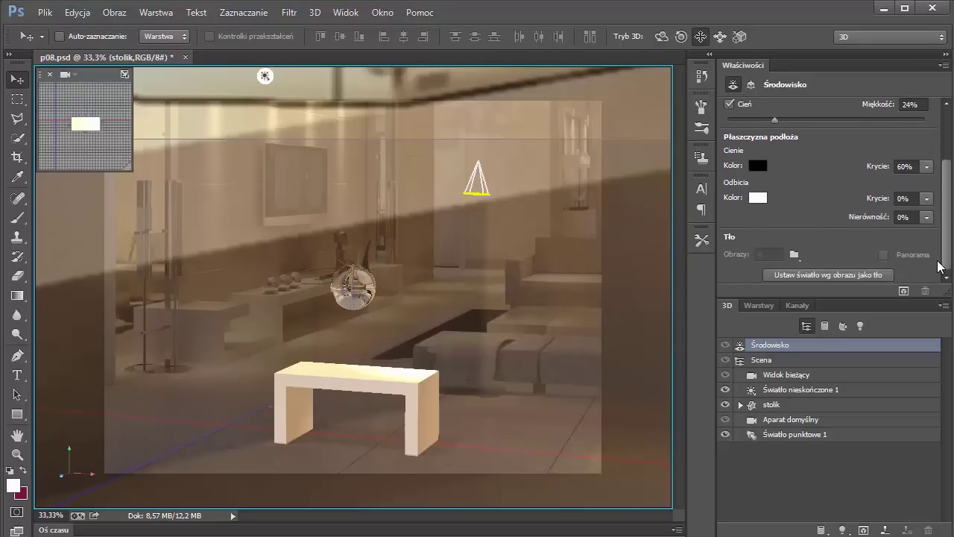
pyautogui.scroll(3, 857, 224)
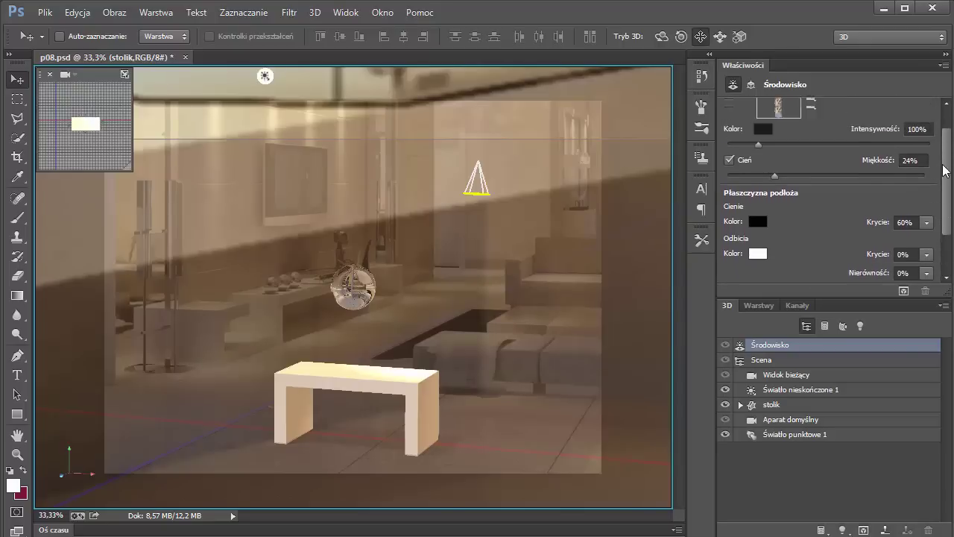
pyautogui.scroll(-3, 791, 188)
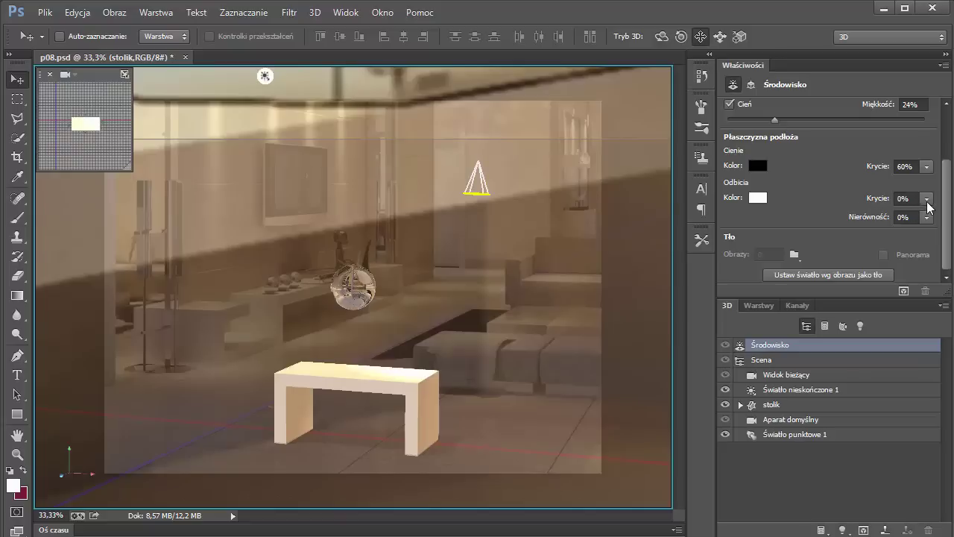
pyautogui.click(926, 217)
pyautogui.moveTo(891, 217); pyautogui.dragTo(911, 216)
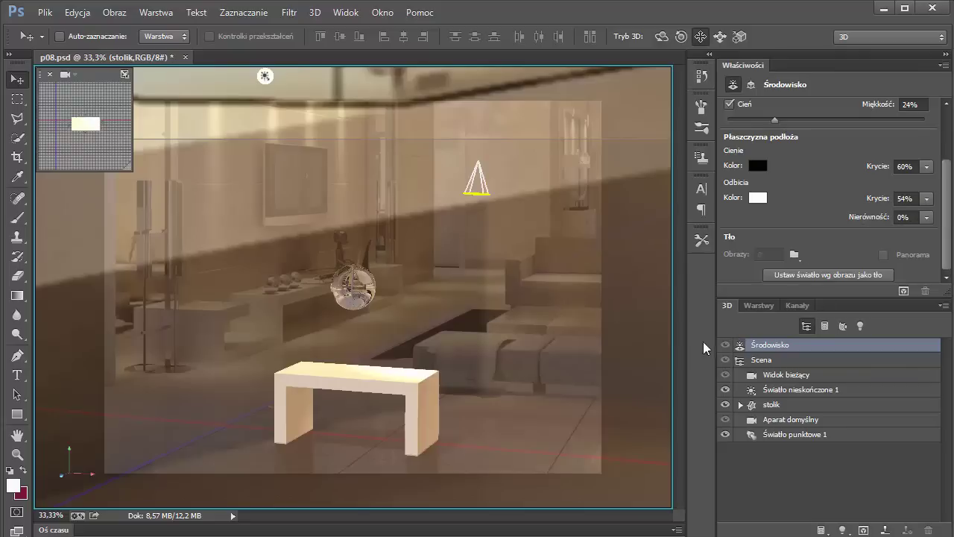
# - Check the reflections in the camera view, then set reflection roughness (Nierówność) to 31%
pyautogui.click(790, 375)
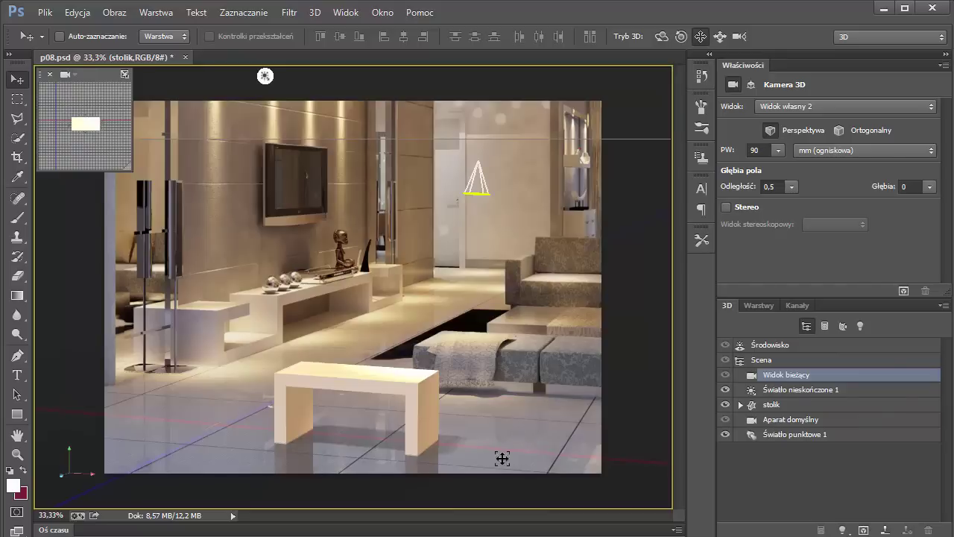
pyautogui.click(787, 345)
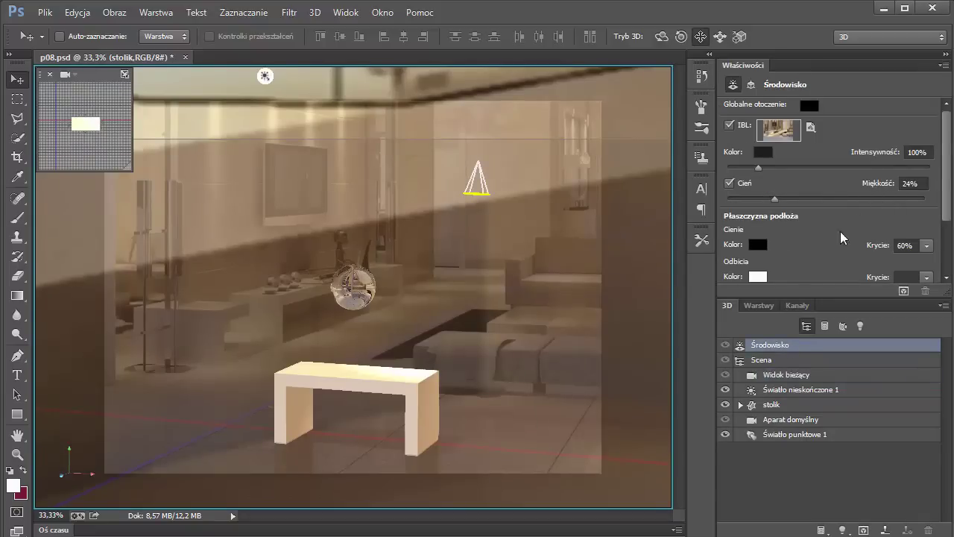
pyautogui.scroll(-2, 879, 253)
pyautogui.scroll(-2, 865, 231)
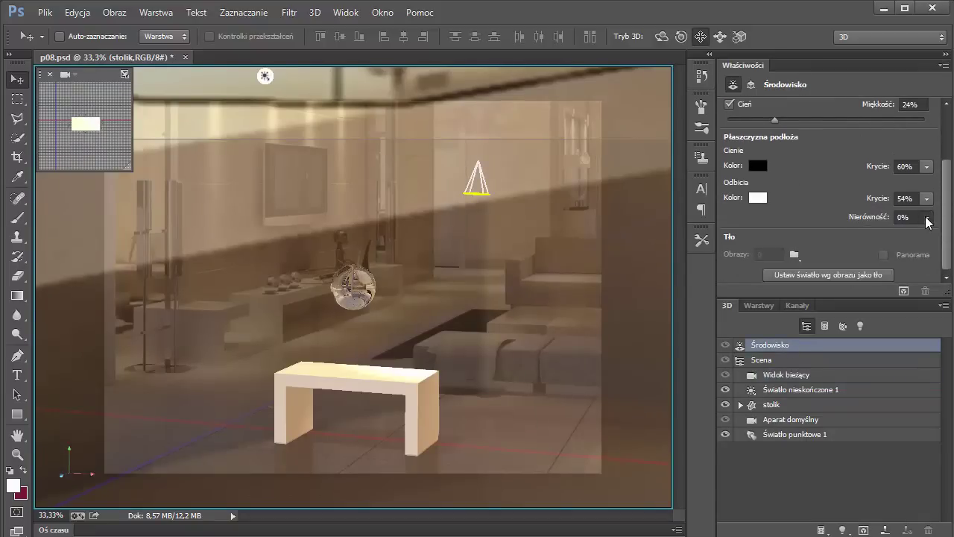
pyautogui.click(926, 217)
pyautogui.click(893, 234)
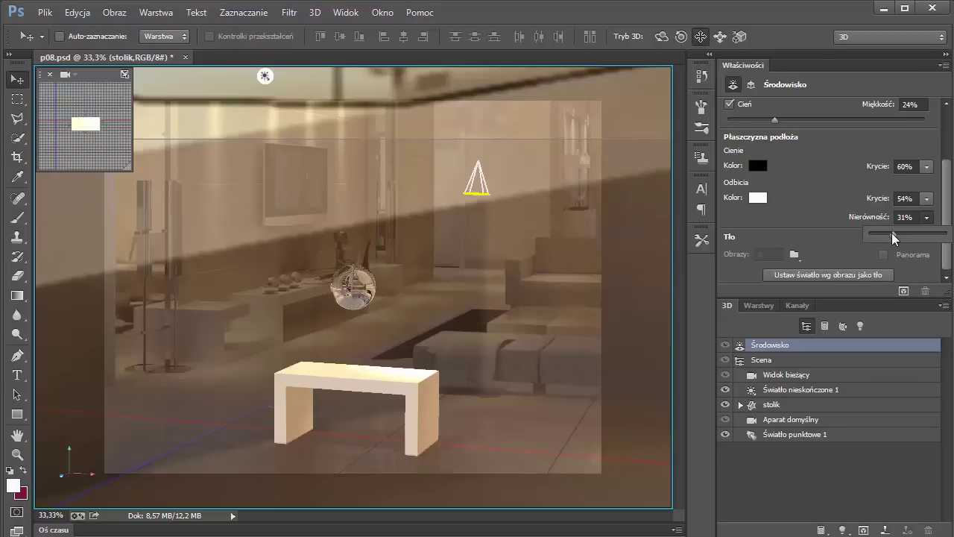
pyautogui.click(807, 228)
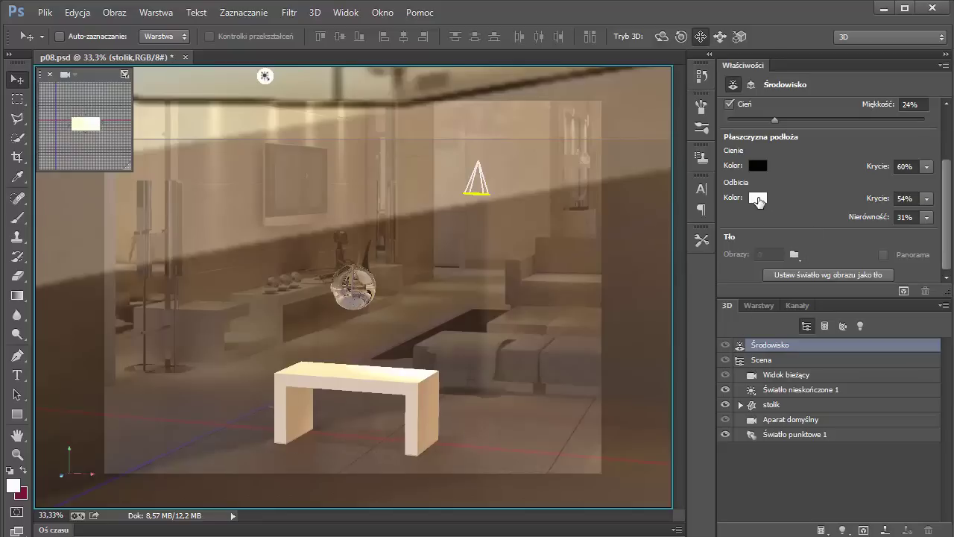
# - Set the reflection colour to a beige sampled from the room photo, boosted to +1,02 intensity
pyautogui.click(757, 199)
pyautogui.moveTo(757, 41); pyautogui.dragTo(771, 46)
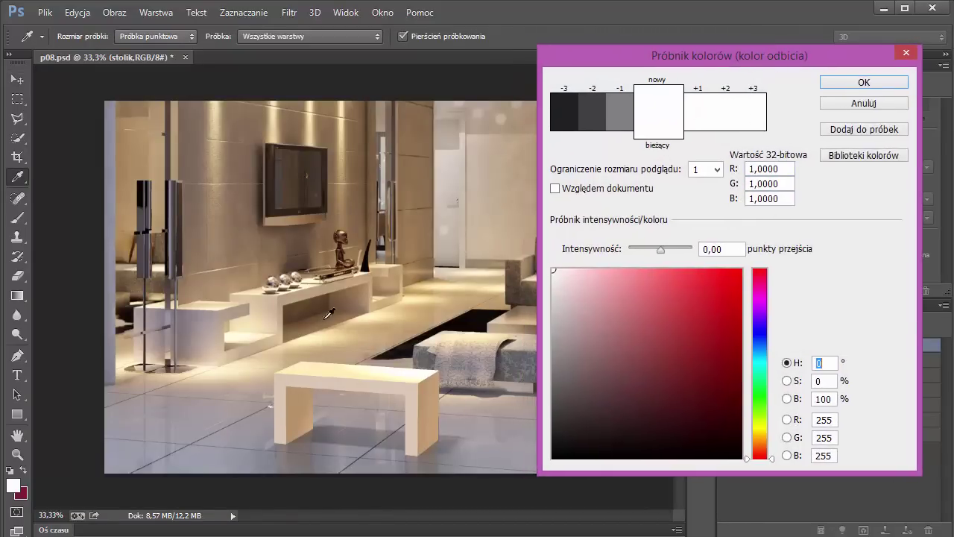
pyautogui.click(272, 321)
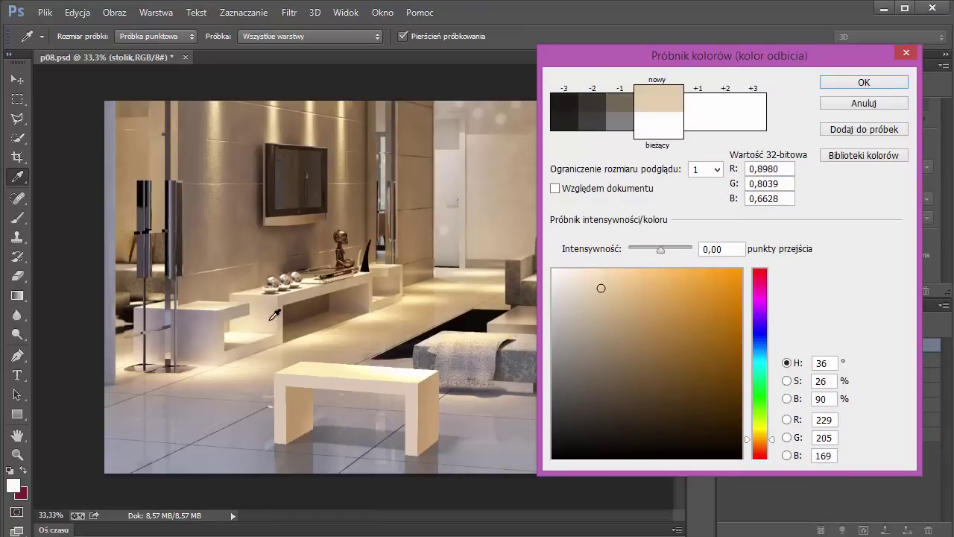
pyautogui.click(268, 316)
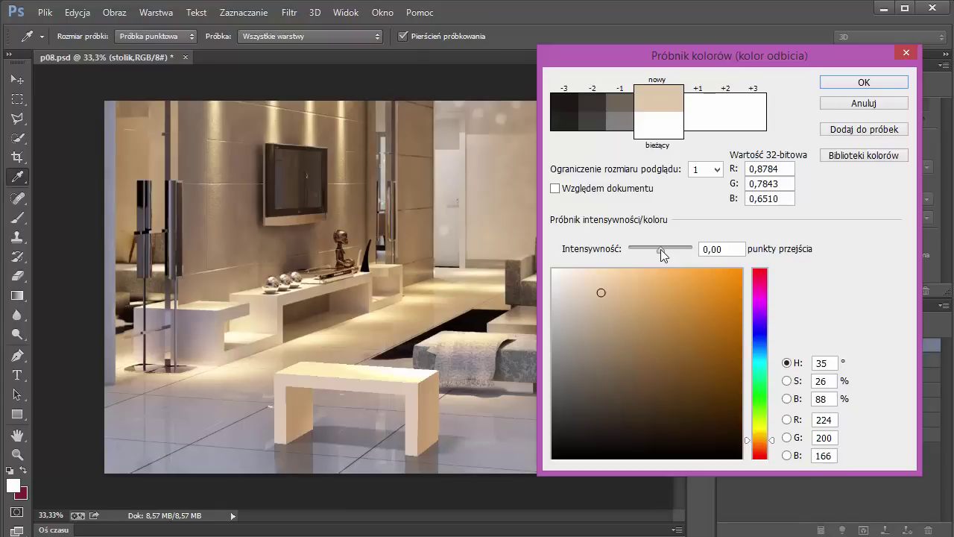
pyautogui.moveTo(660, 249); pyautogui.dragTo(665, 249)
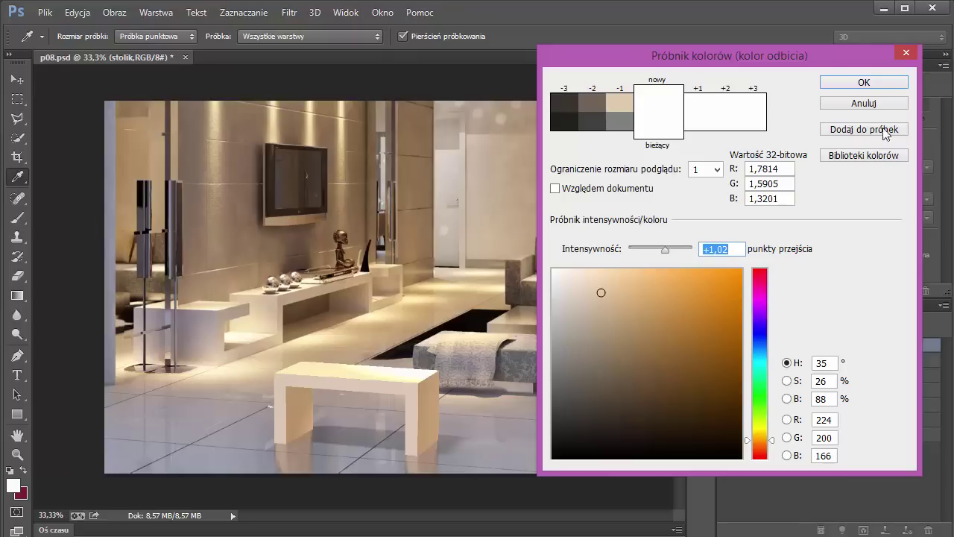
pyautogui.click(869, 81)
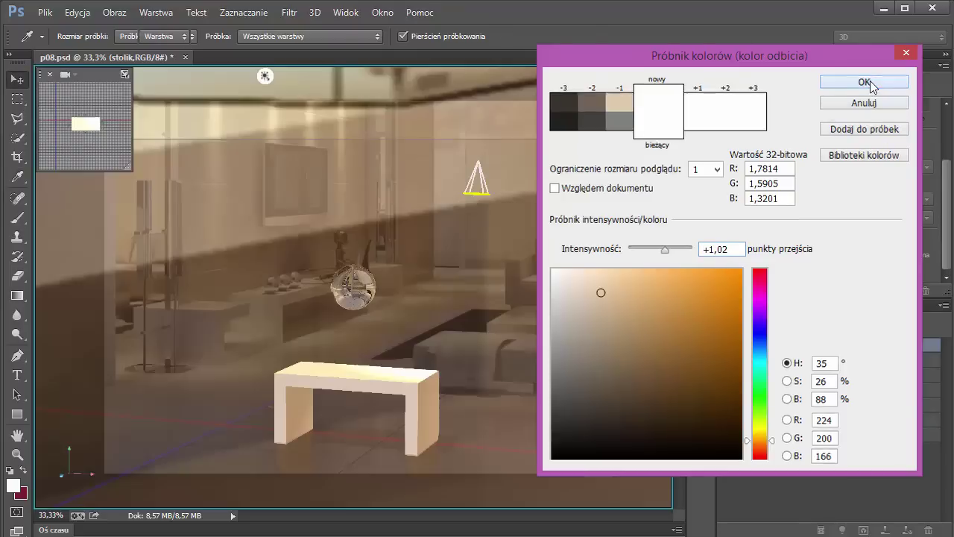
pyautogui.click(870, 80)
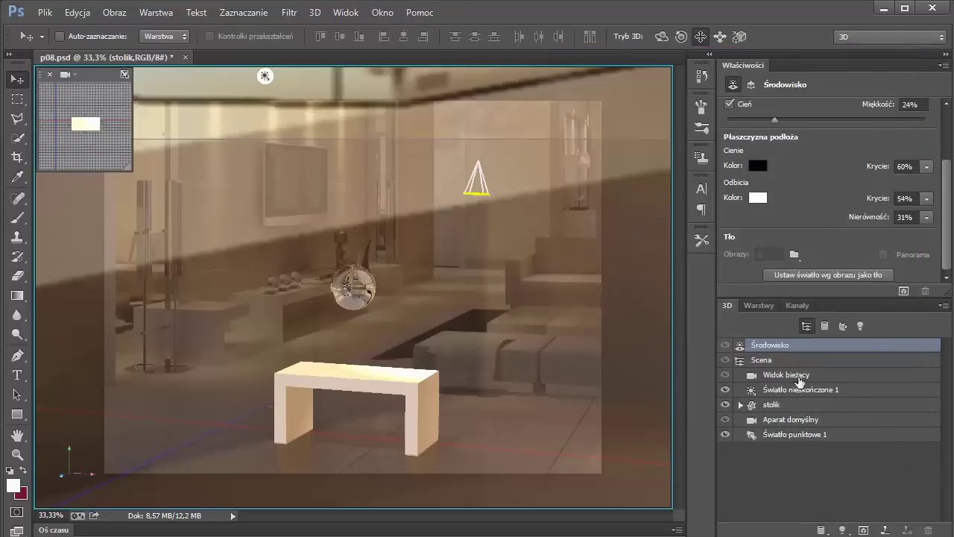
# - Move the stolik bench mesh slightly left and further back using the gizmo's X and Z arrows
pyautogui.click(790, 377)
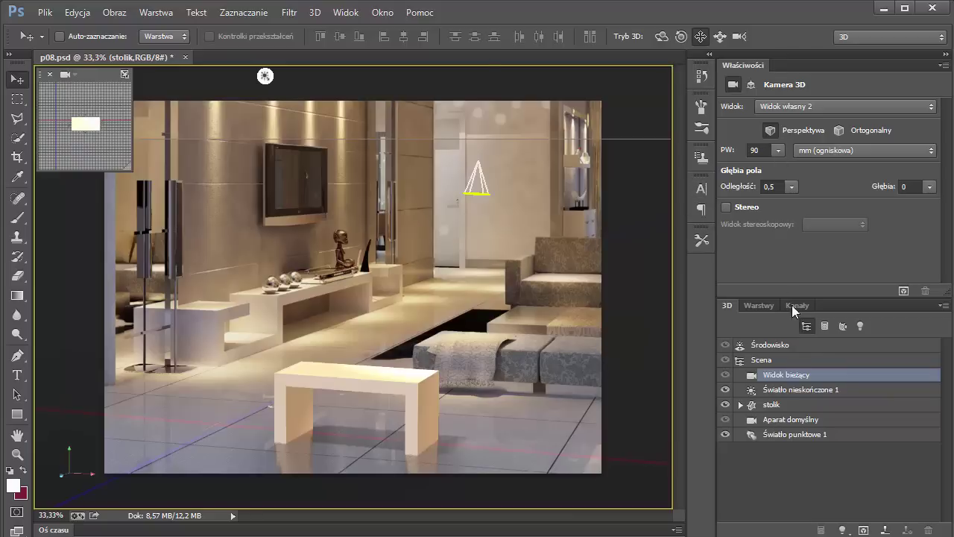
pyautogui.click(773, 406)
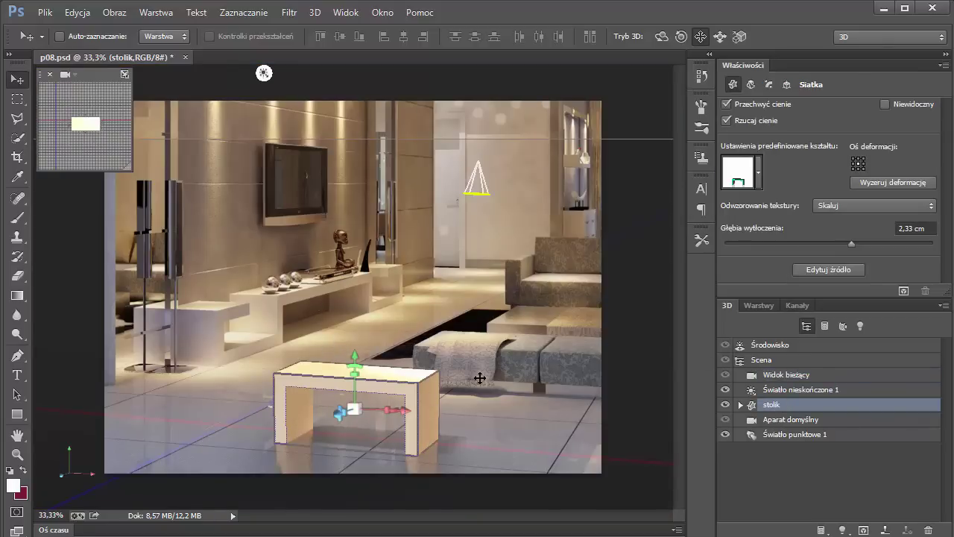
pyautogui.moveTo(402, 409)
pyautogui.mouseDown()
pyautogui.moveTo(261, 388)
pyautogui.moveTo(275, 392)
pyautogui.mouseUp()
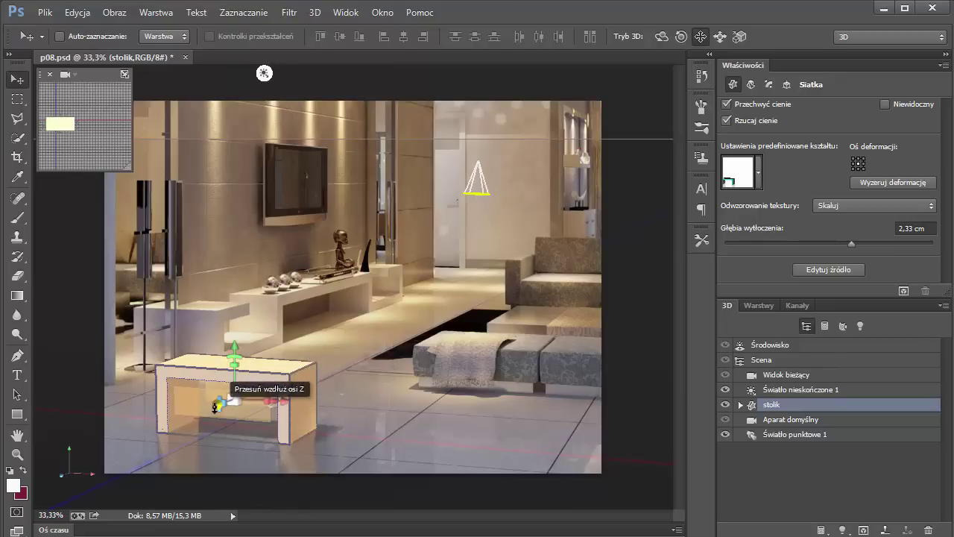
pyautogui.moveTo(215, 407)
pyautogui.mouseDown()
pyautogui.moveTo(479, 268)
pyautogui.moveTo(237, 382)
pyautogui.mouseUp()
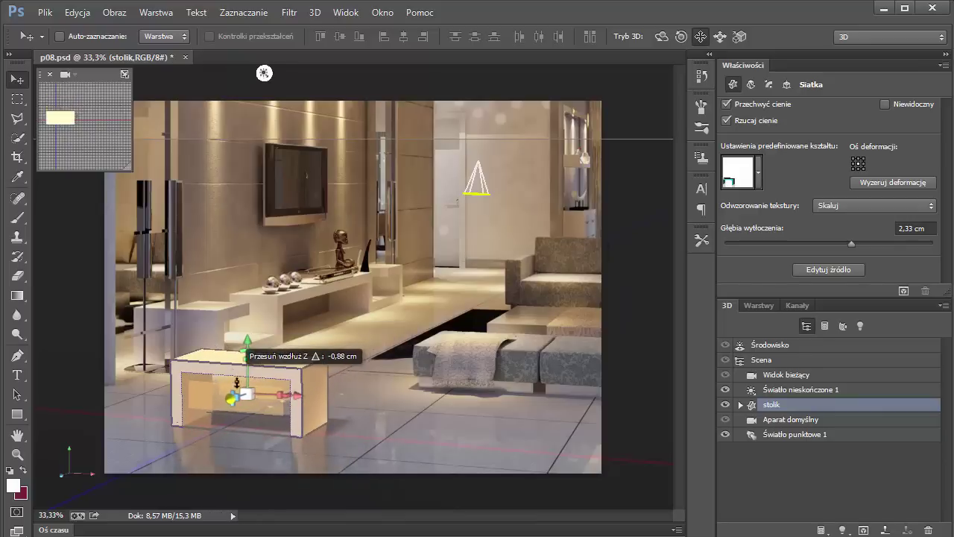
pyautogui.moveTo(294, 395)
pyautogui.mouseDown()
pyautogui.moveTo(507, 422)
pyautogui.moveTo(422, 407)
pyautogui.moveTo(327, 407)
pyautogui.moveTo(396, 405)
pyautogui.mouseUp()
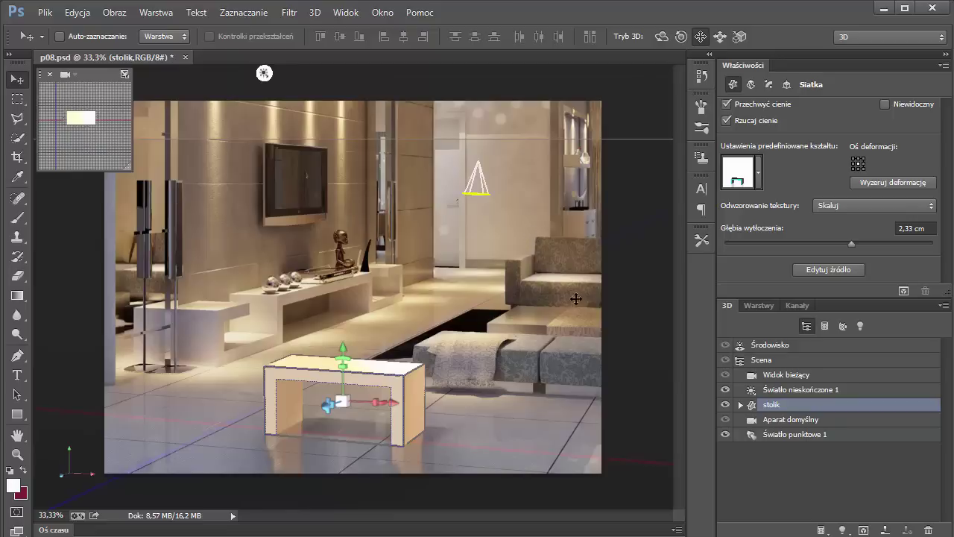
pyautogui.click(628, 364)
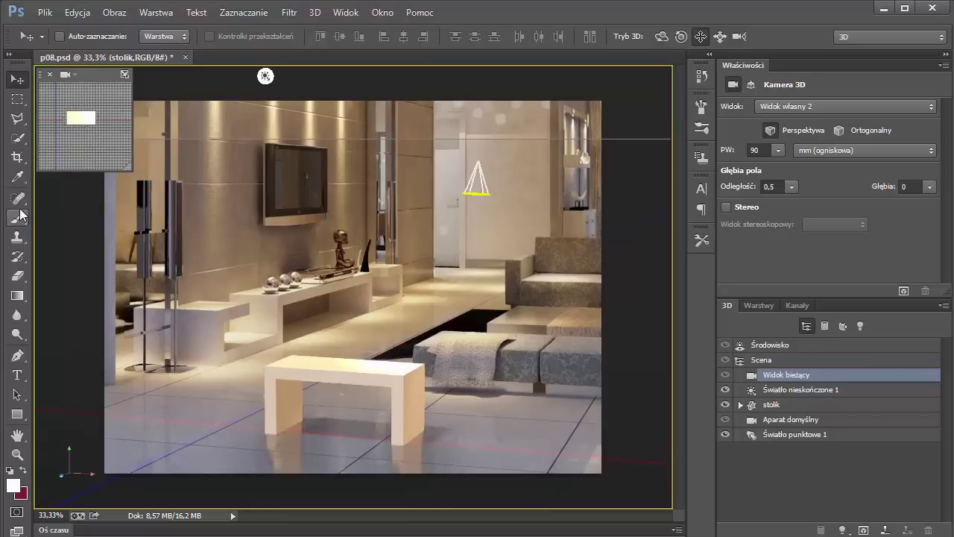
# - Render a marquee-selected floor area under the bench's right leg, then stop the render and deselect
pyautogui.click(19, 101)
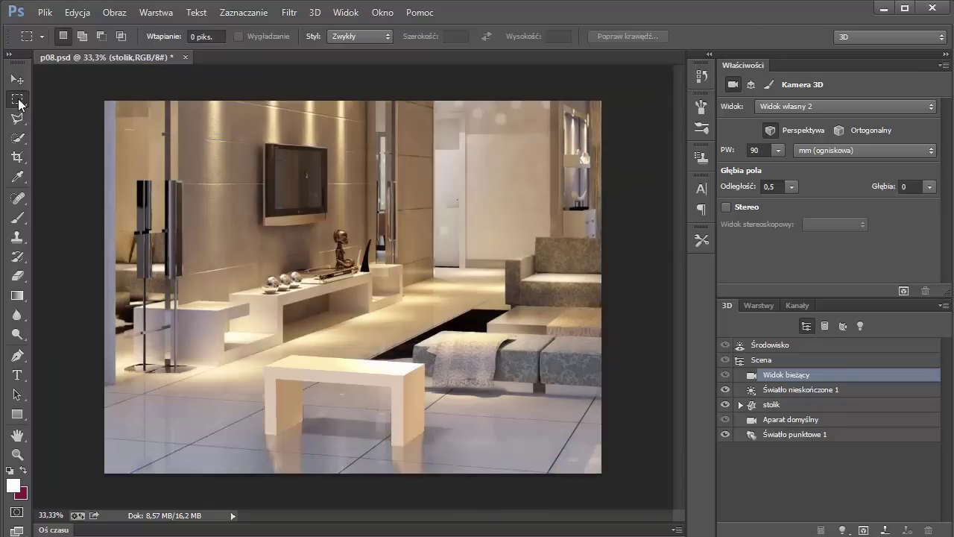
pyautogui.moveTo(377, 414); pyautogui.dragTo(437, 470)
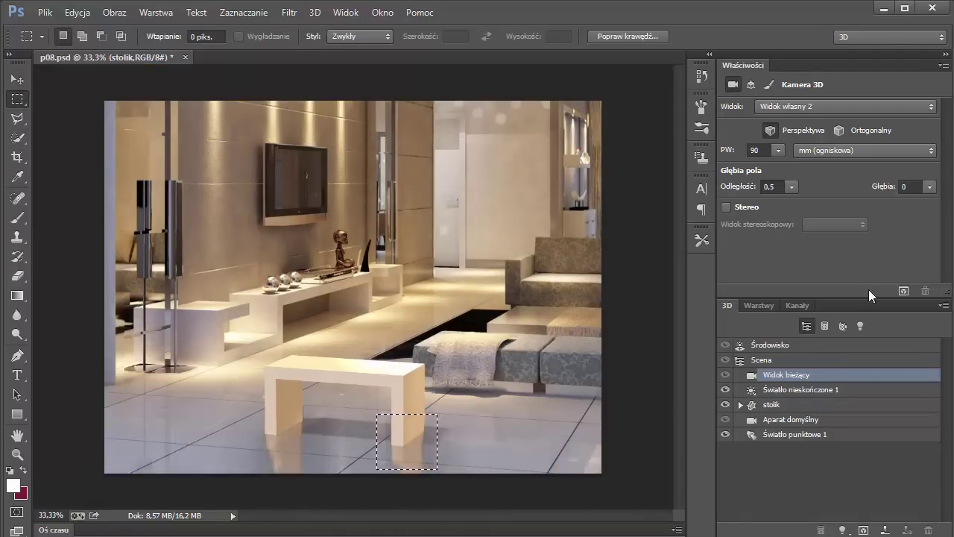
pyautogui.click(902, 291)
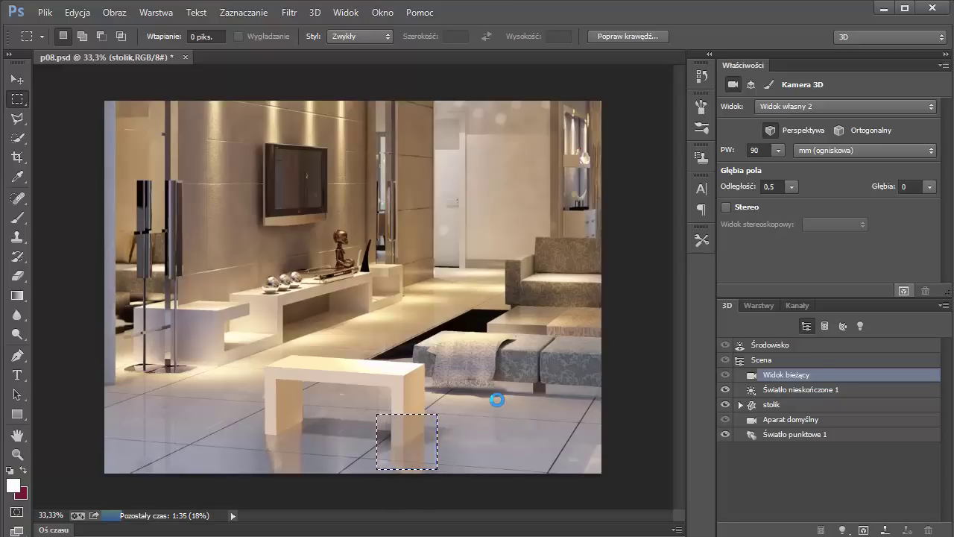
pyautogui.click(496, 399)
pyautogui.click(525, 414)
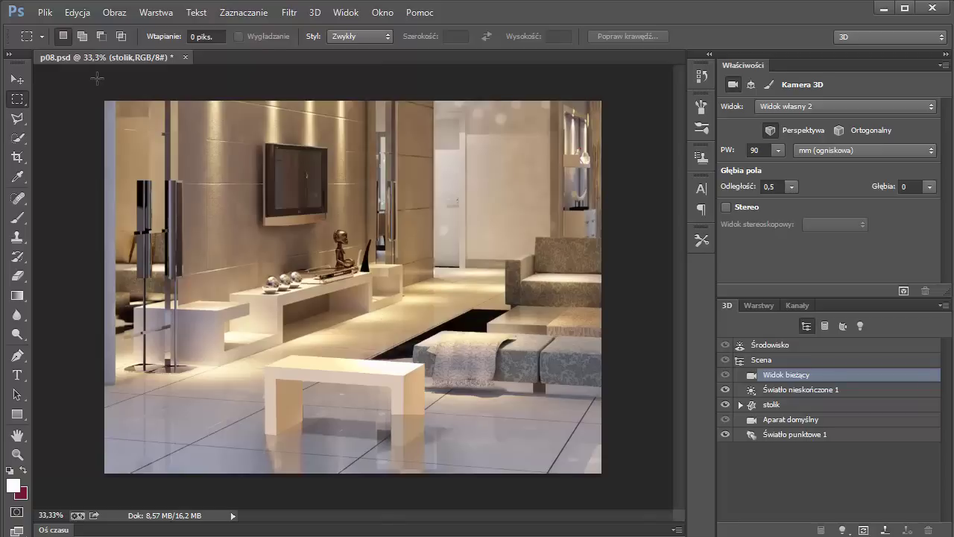
pyautogui.click(77, 13)
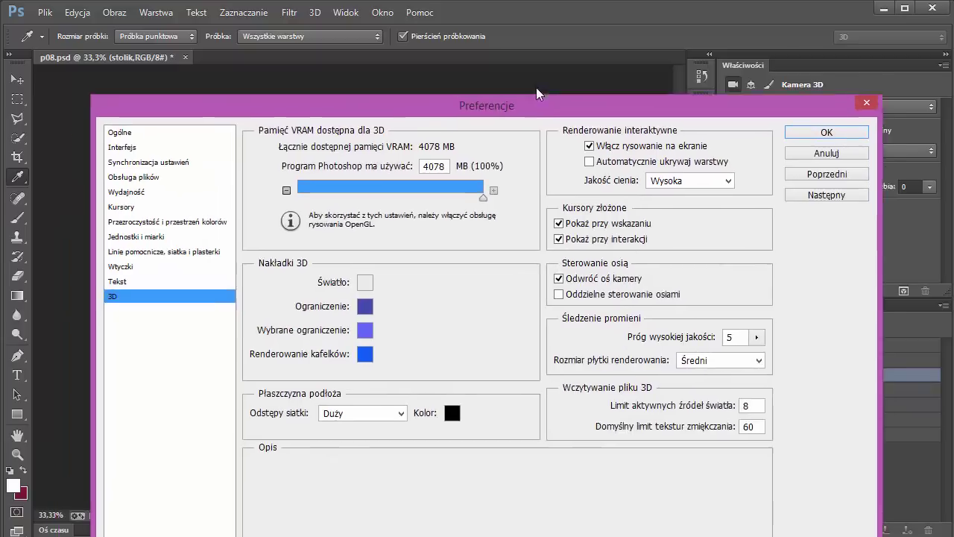
pyautogui.moveTo(536, 87); pyautogui.dragTo(526, 31)
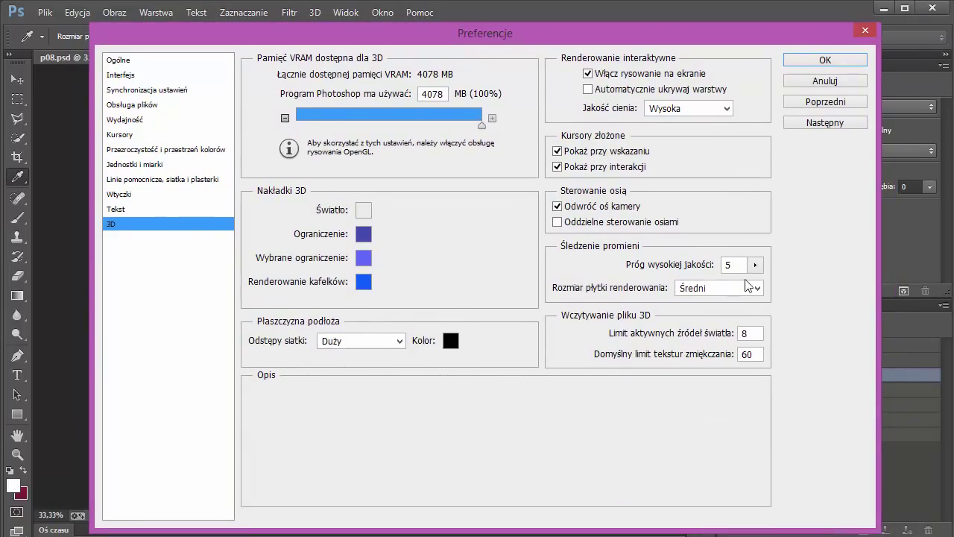
pyautogui.moveTo(650, 485)
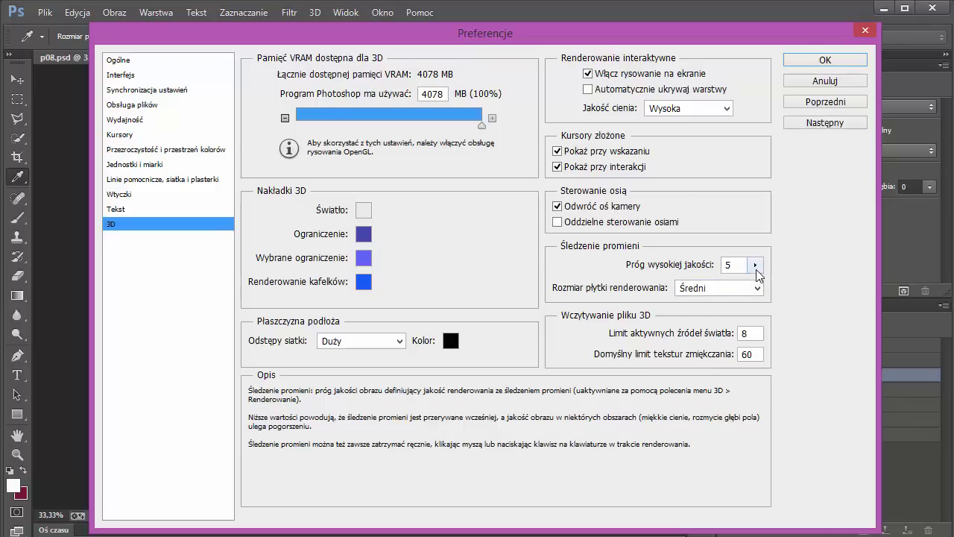
pyautogui.moveTo(756, 268); pyautogui.dragTo(744, 289)
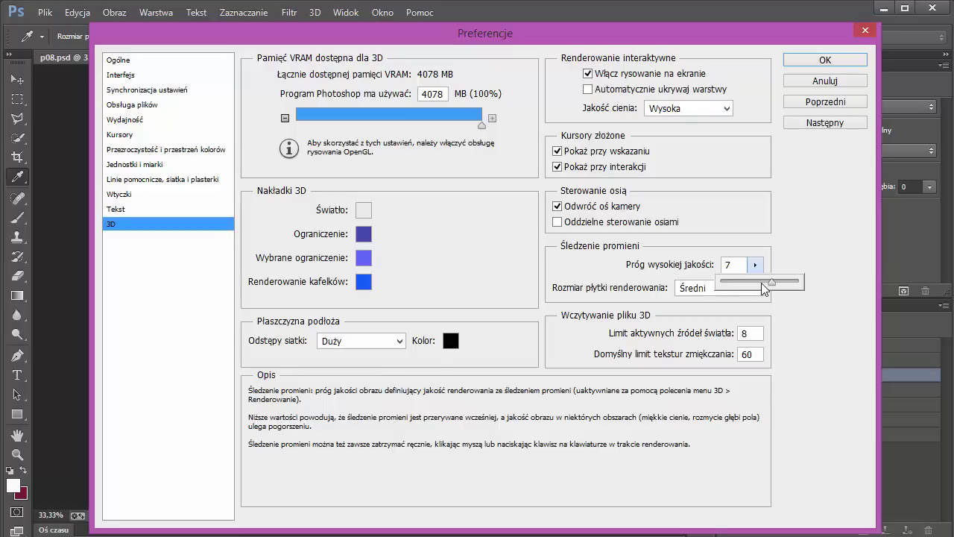
pyautogui.click(759, 283)
pyautogui.click(792, 241)
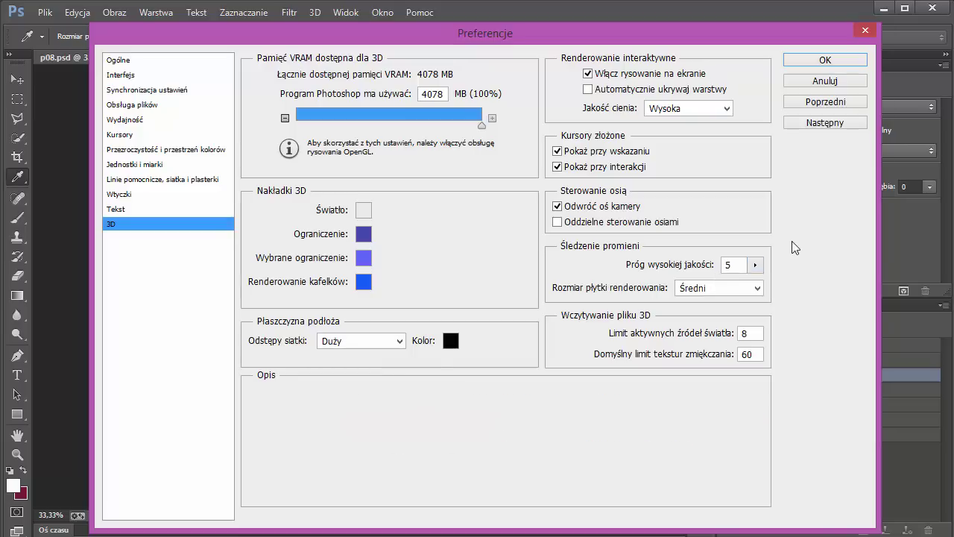
pyautogui.click(851, 65)
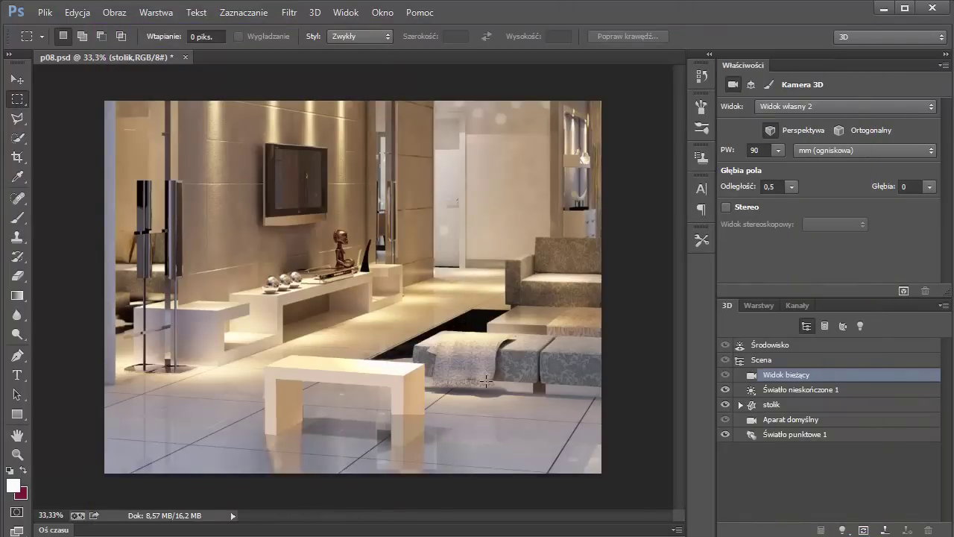
# - Open p08 render.jpg, zoom in on the bench and pan to centre it
pyautogui.hotkey('ctrl', 'o')
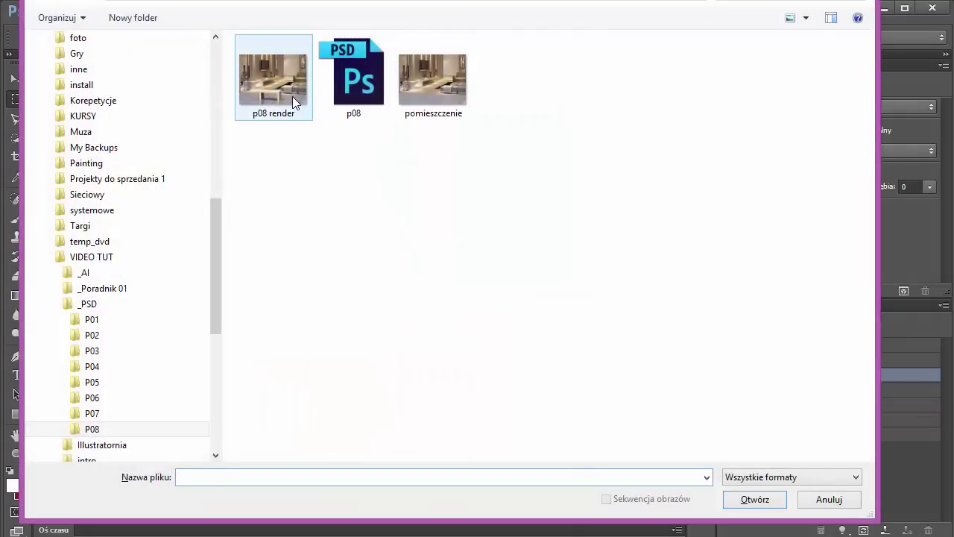
pyautogui.doubleClick(293, 96)
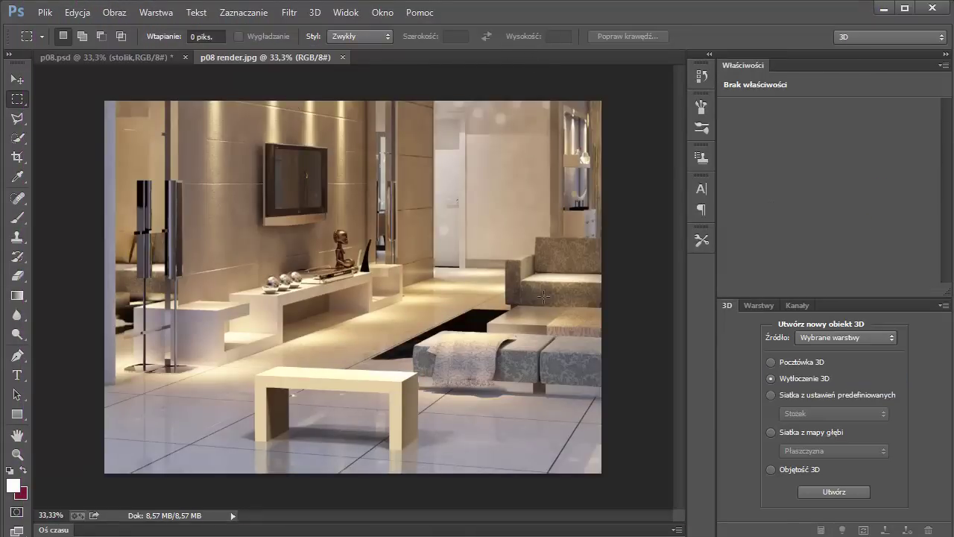
pyautogui.click(332, 402)
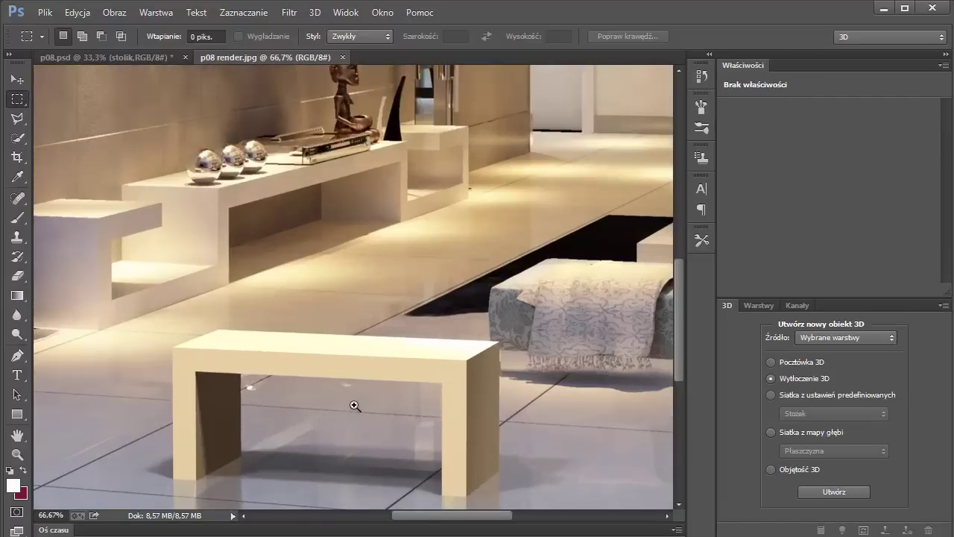
pyautogui.click(356, 406)
pyautogui.moveTo(368, 409); pyautogui.dragTo(425, 245)
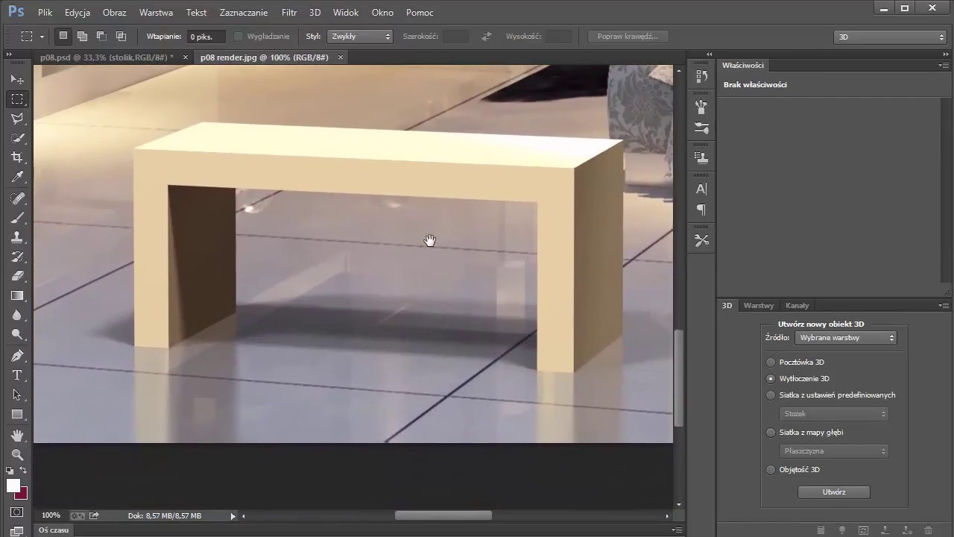